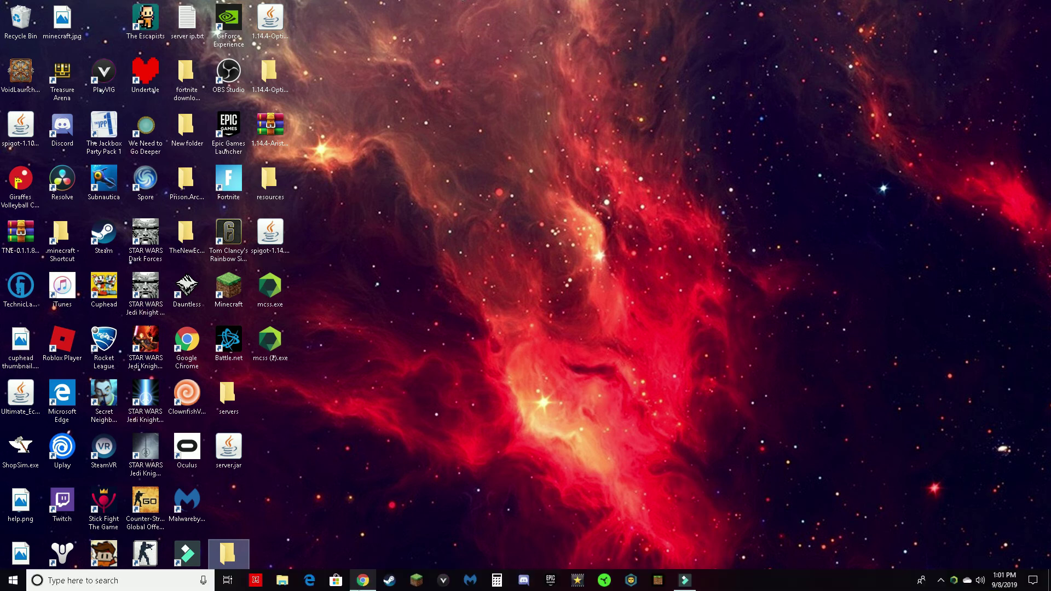
Step: Switch to Chrome and download the latest MC Server Soft for Windows from mcserversoft.com, saving the executable to the desktop
{"action": "left_click", "coordinate": [364, 582]}
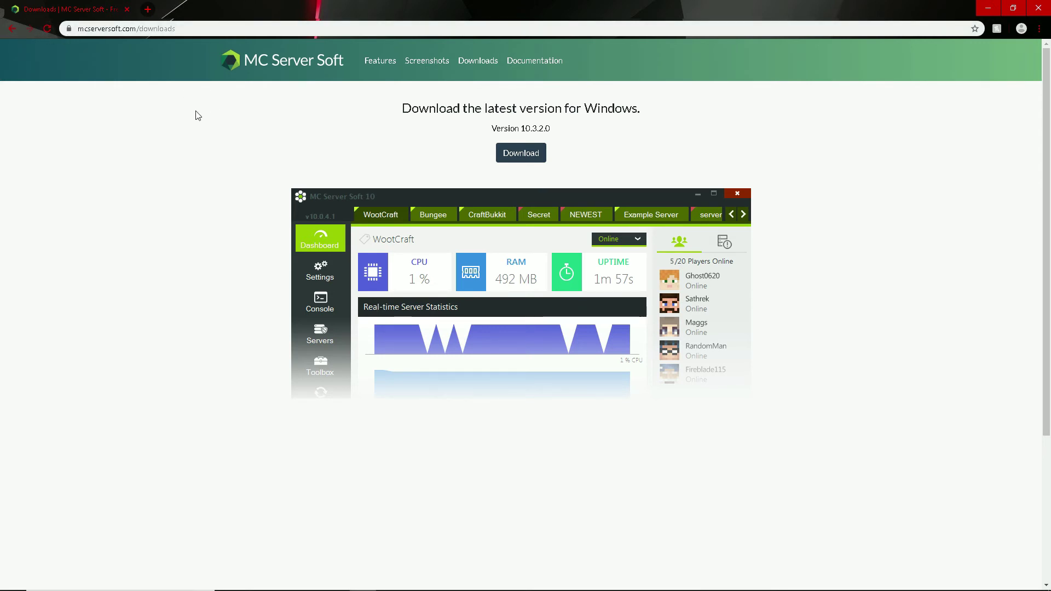
{"action": "left_click", "coordinate": [18, 30]}
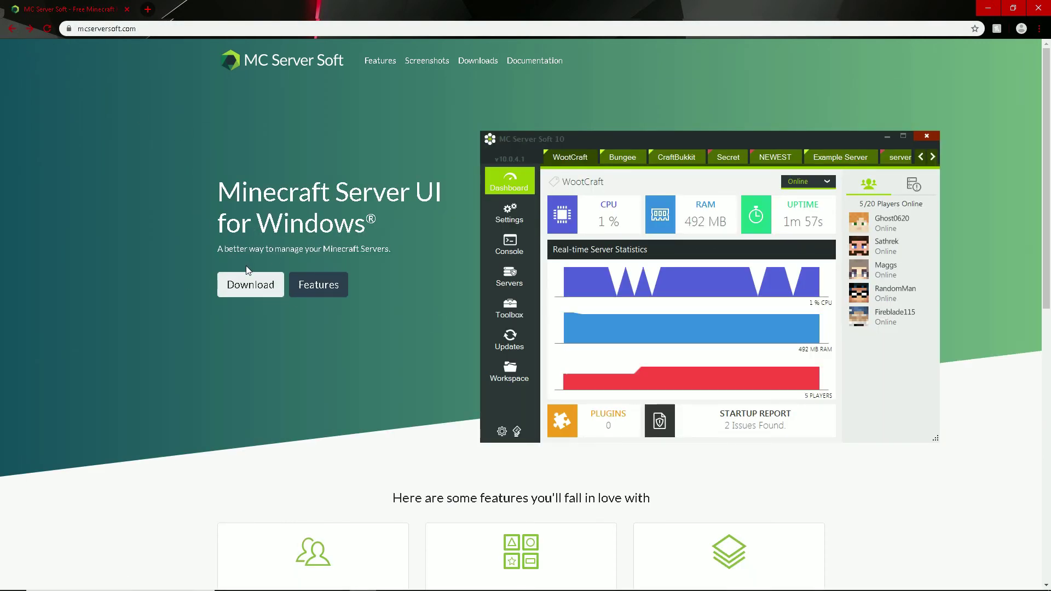
{"action": "left_click", "coordinate": [230, 284]}
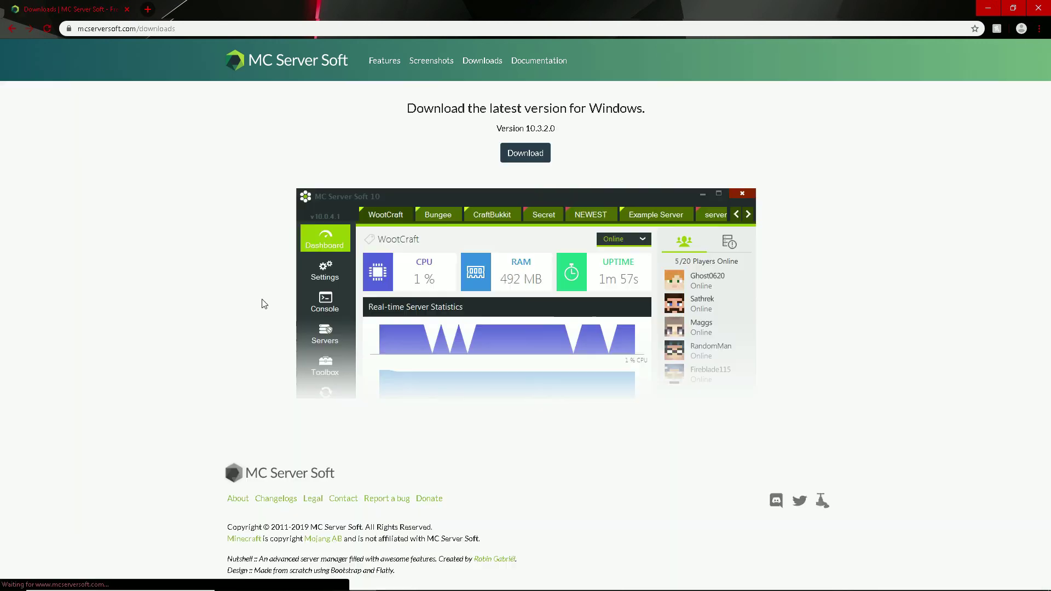
{"action": "left_click", "coordinate": [526, 154]}
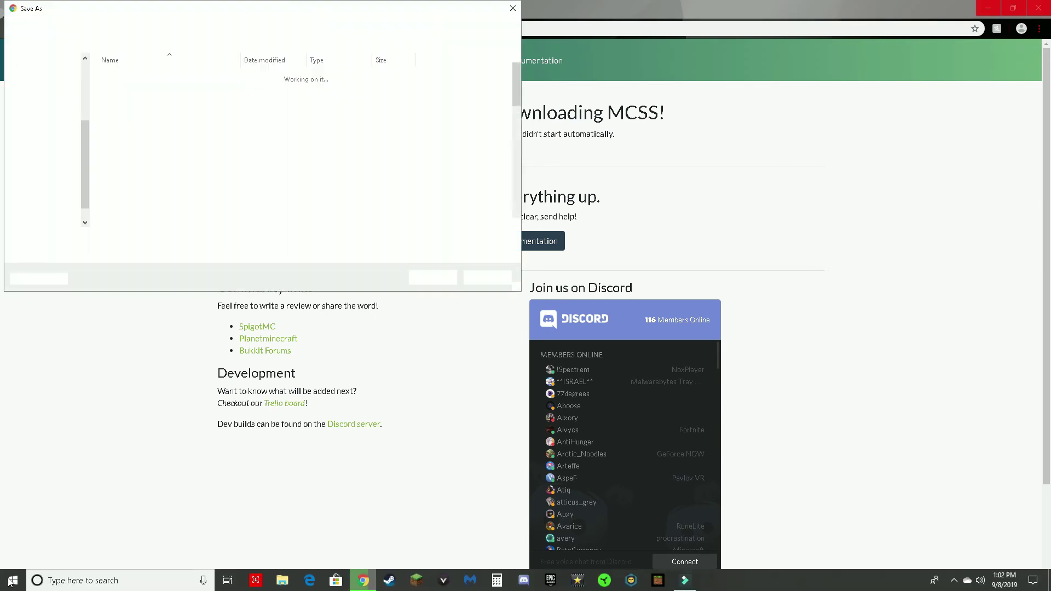
{"action": "left_click", "coordinate": [432, 279]}
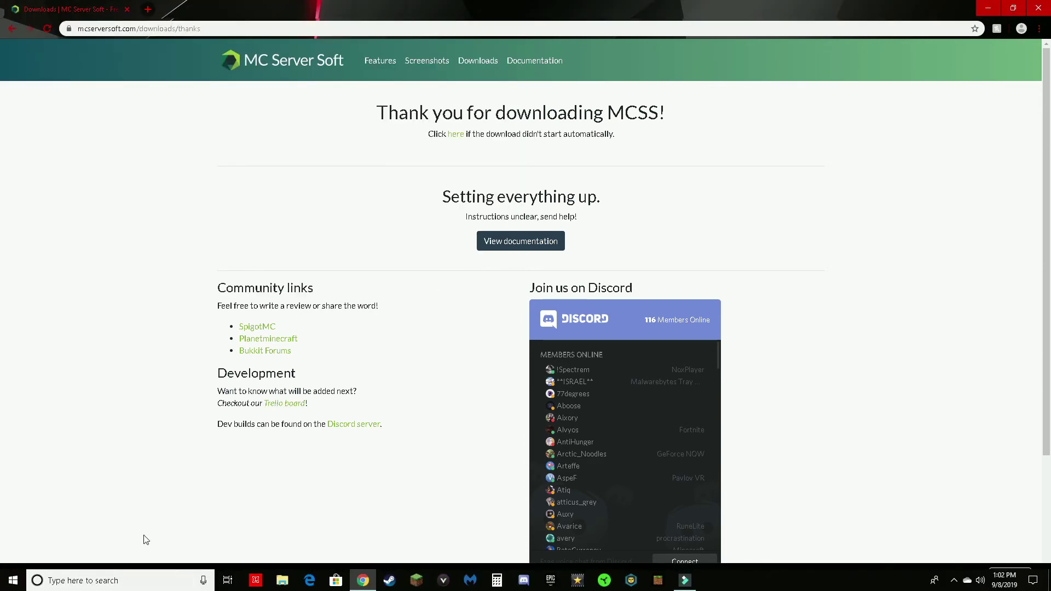
{"action": "left_click", "coordinate": [984, 7]}
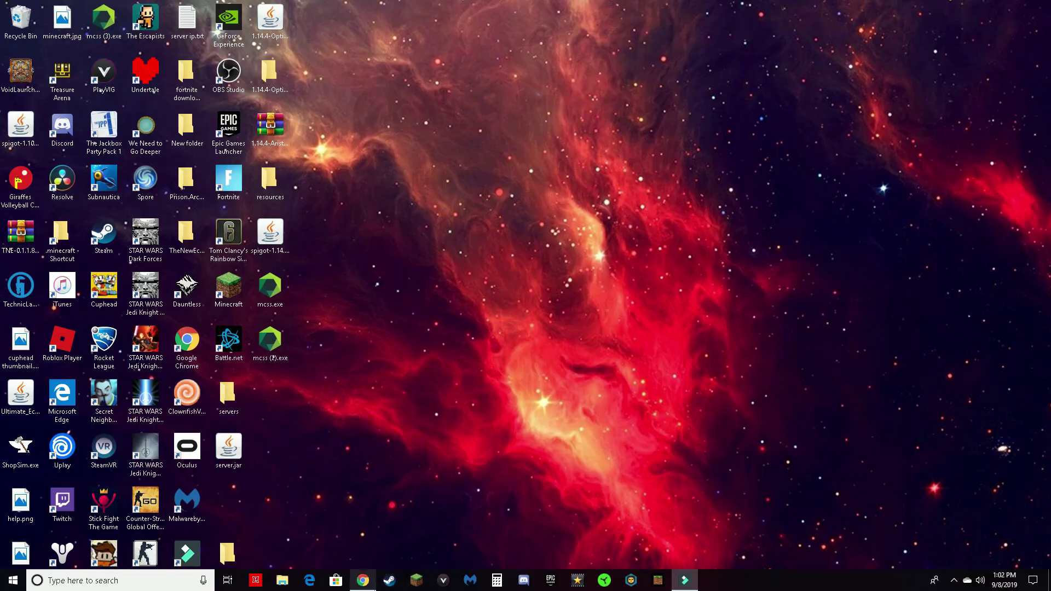
Step: Show the downloaded mcss (3).exe in its folder and try to launch it, dismissing the SmartScreen warning
{"action": "left_click", "coordinate": [363, 580]}
{"action": "left_click", "coordinate": [123, 581]}
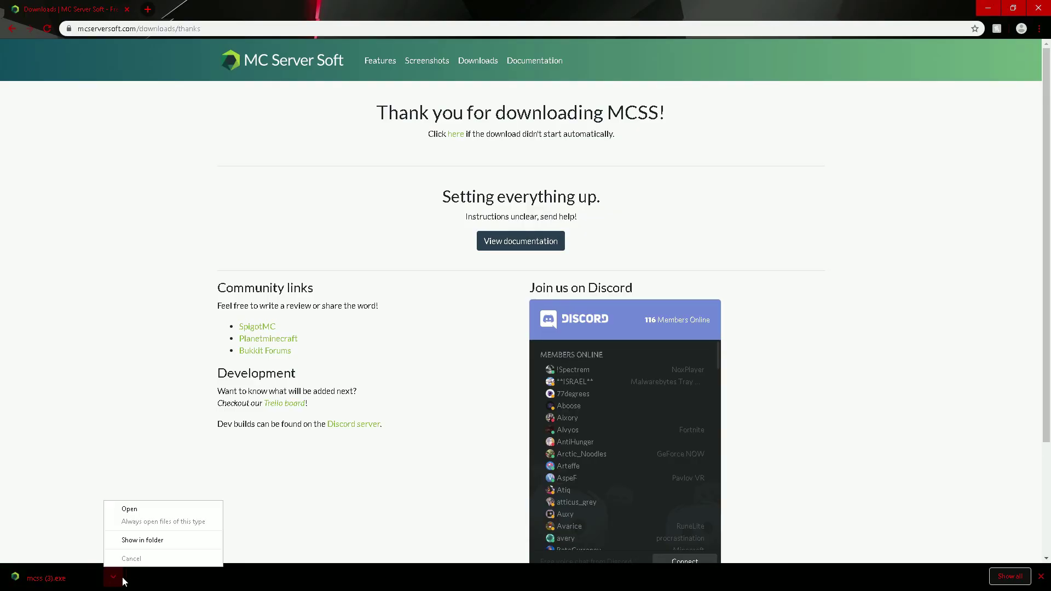
{"action": "left_click", "coordinate": [148, 539]}
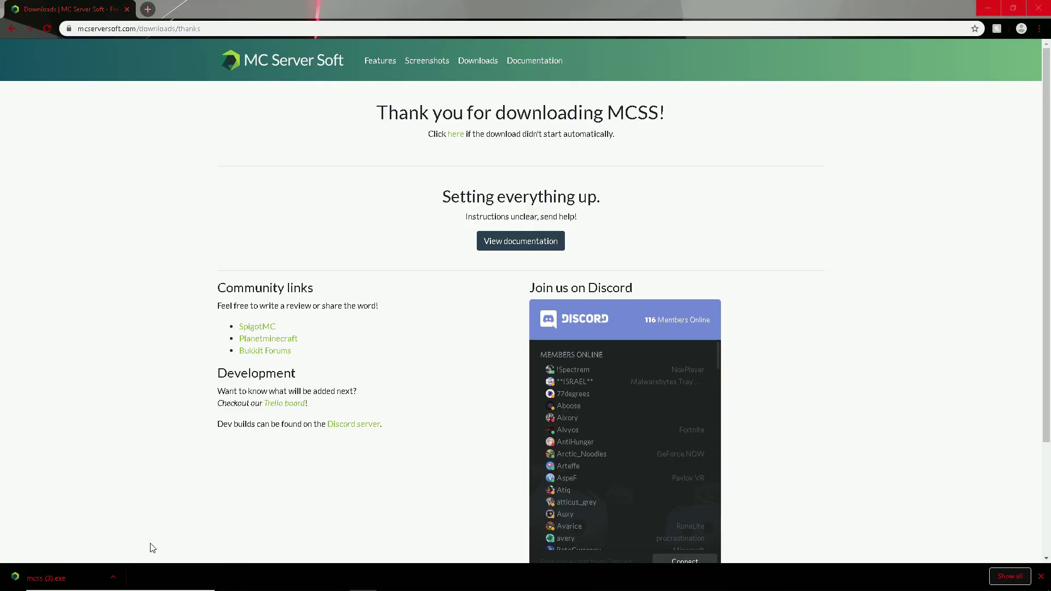
{"action": "double_click", "coordinate": [518, 409]}
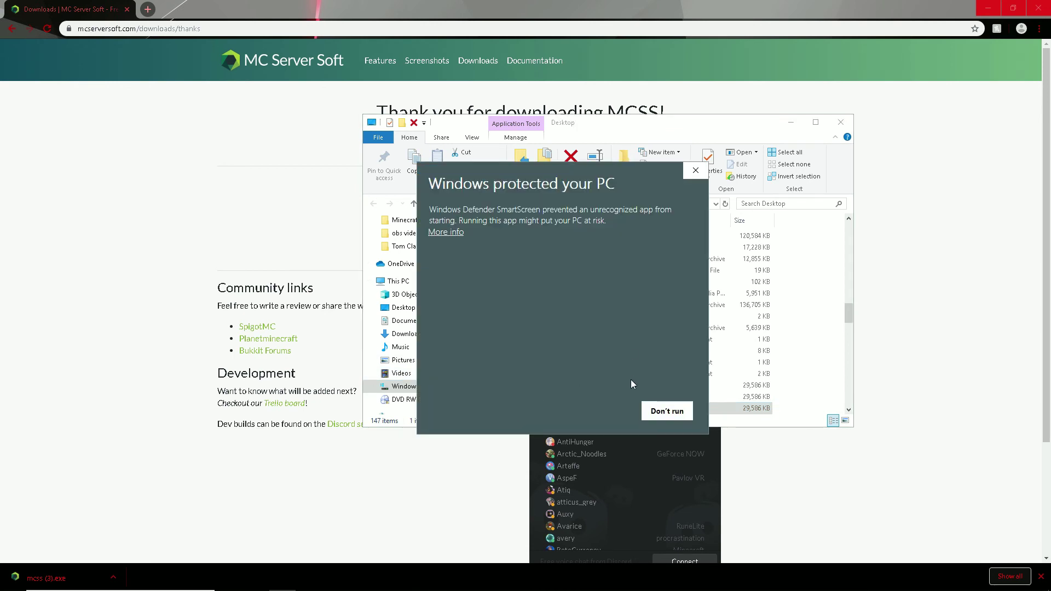
{"action": "left_click", "coordinate": [695, 171]}
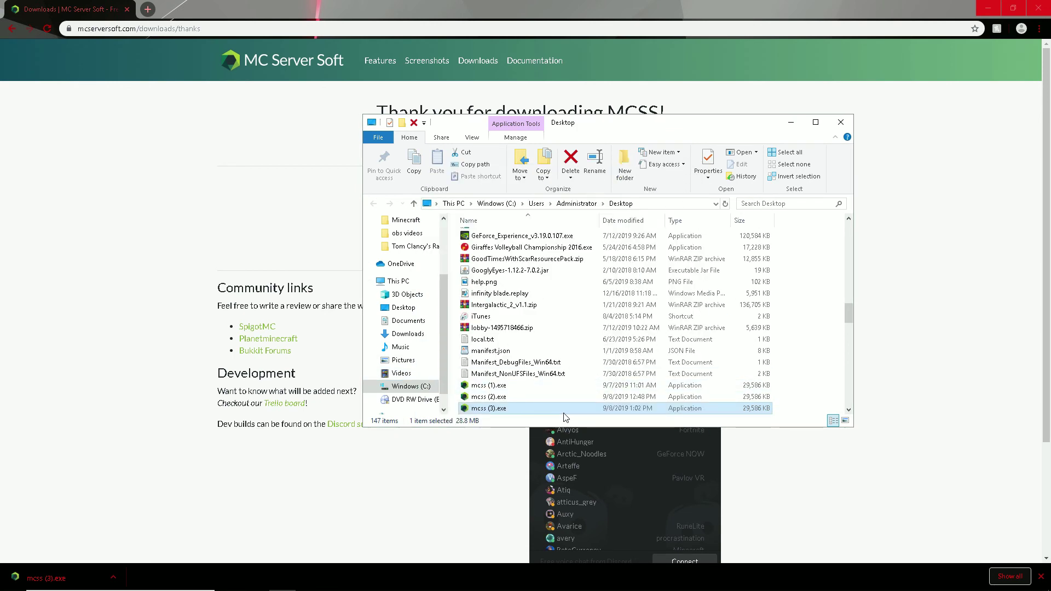
Step: Try to move mcss (3).exe out of the Desktop folder window onto the desktop itself
{"action": "left_click", "coordinate": [988, 9]}
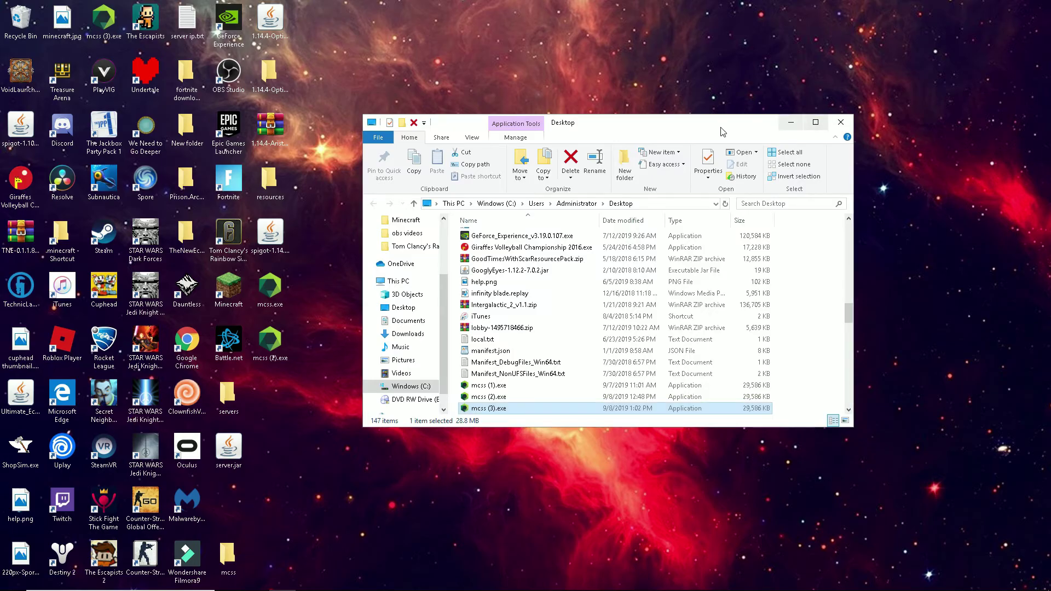
{"action": "left_click_drag", "start_coordinate": [495, 407], "coordinate": [332, 436]}
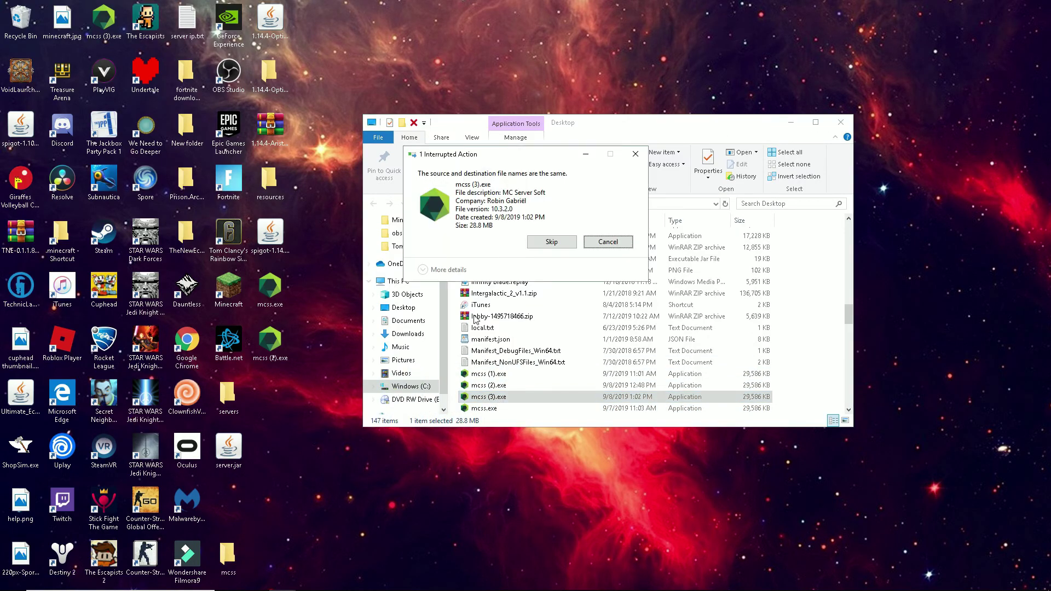
{"action": "left_click", "coordinate": [551, 245]}
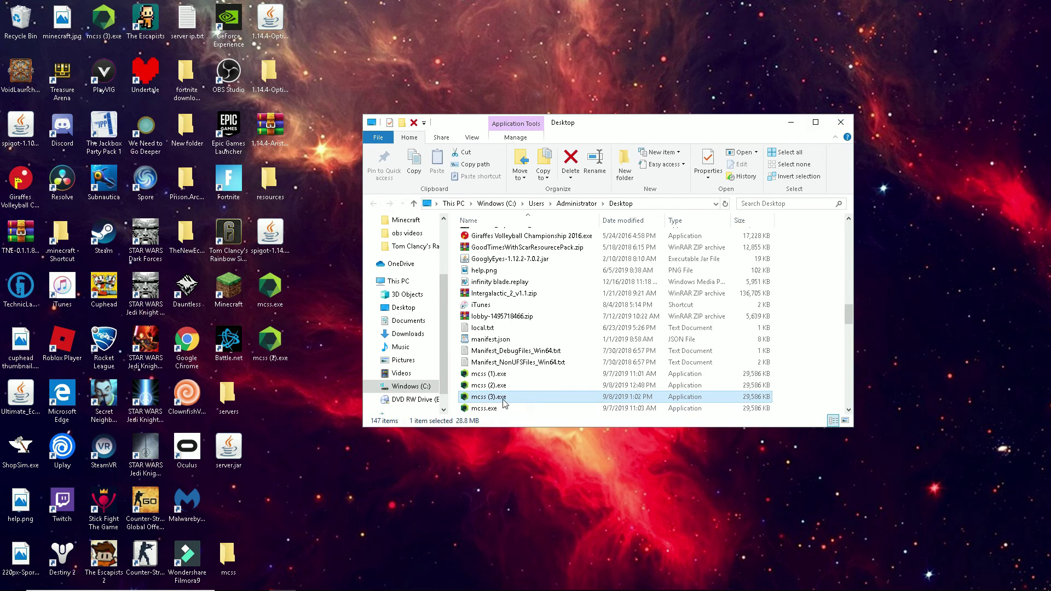
{"action": "left_click_drag", "start_coordinate": [504, 403], "coordinate": [511, 374]}
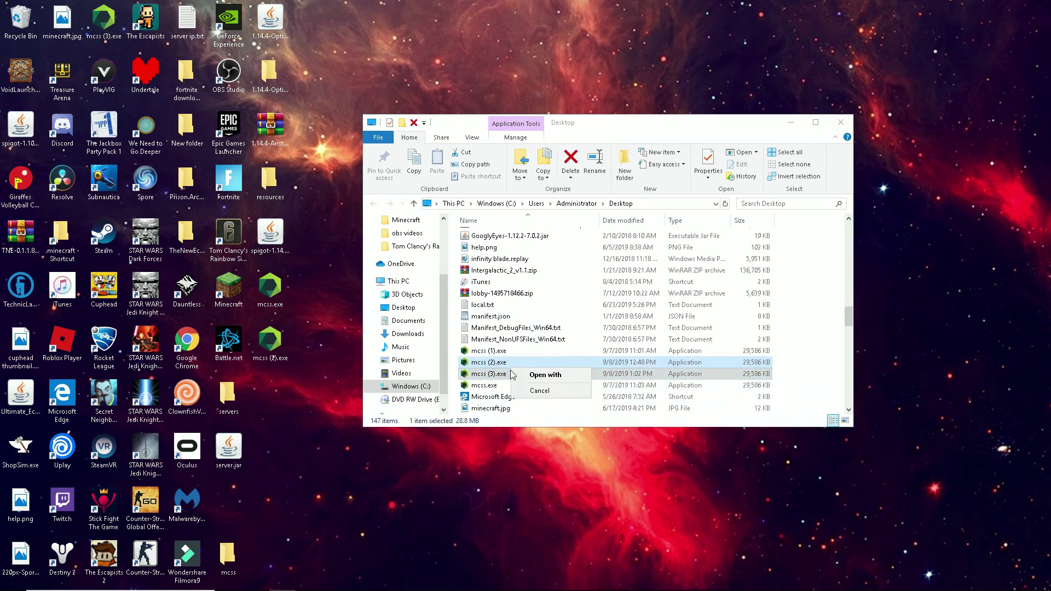
Step: Launch mcss (3).exe and allow it to run anyway despite the SmartScreen protection
{"action": "left_click", "coordinate": [495, 374]}
{"action": "double_click", "coordinate": [553, 375]}
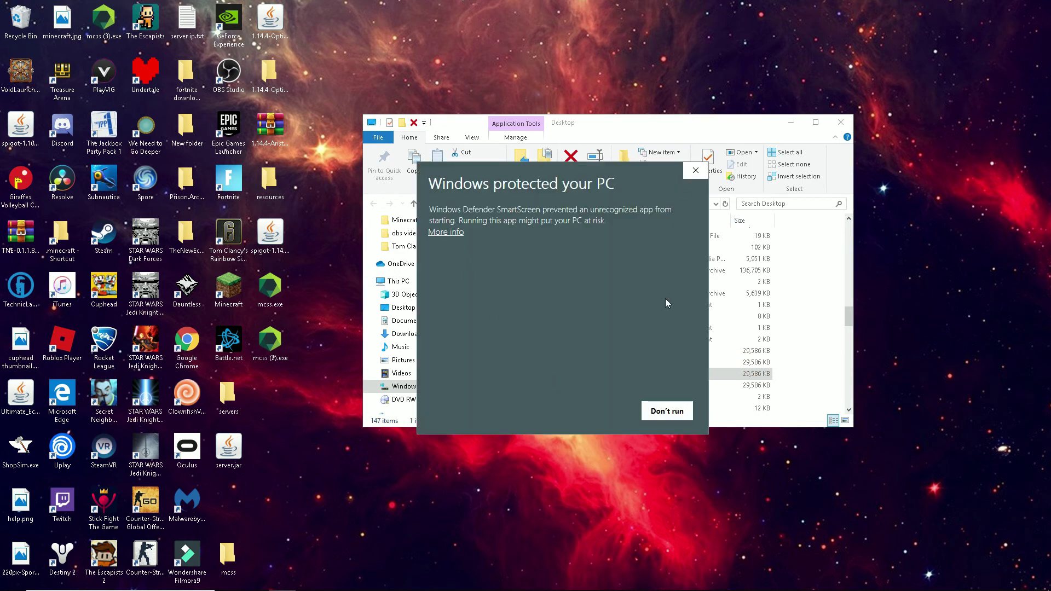
{"action": "left_click", "coordinate": [444, 233]}
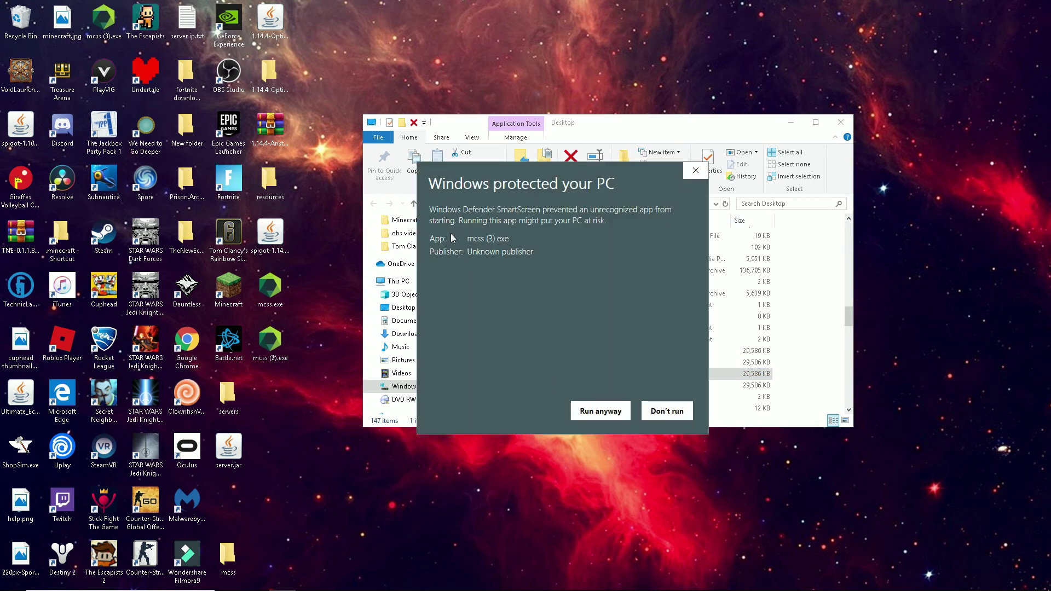
{"action": "left_click", "coordinate": [601, 411]}
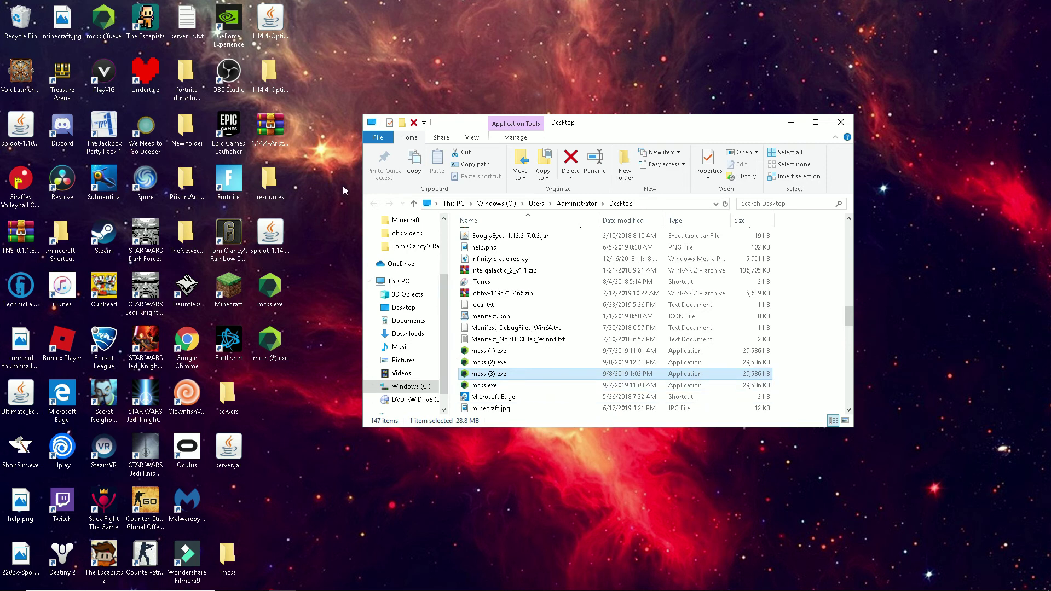
Step: Move the mcss folder to an empty area of the desktop, open it, and close the Desktop folder window
{"action": "scroll", "coordinate": [501, 366], "scroll_direction": "down", "scroll_amount": 10}
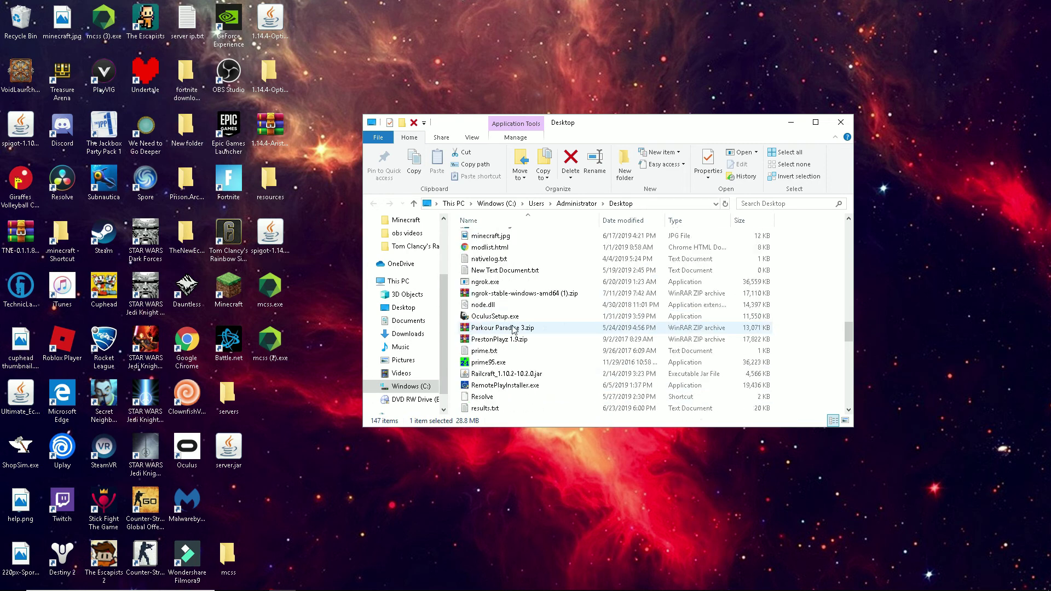
{"action": "scroll", "coordinate": [501, 365], "scroll_direction": "down", "scroll_amount": 10}
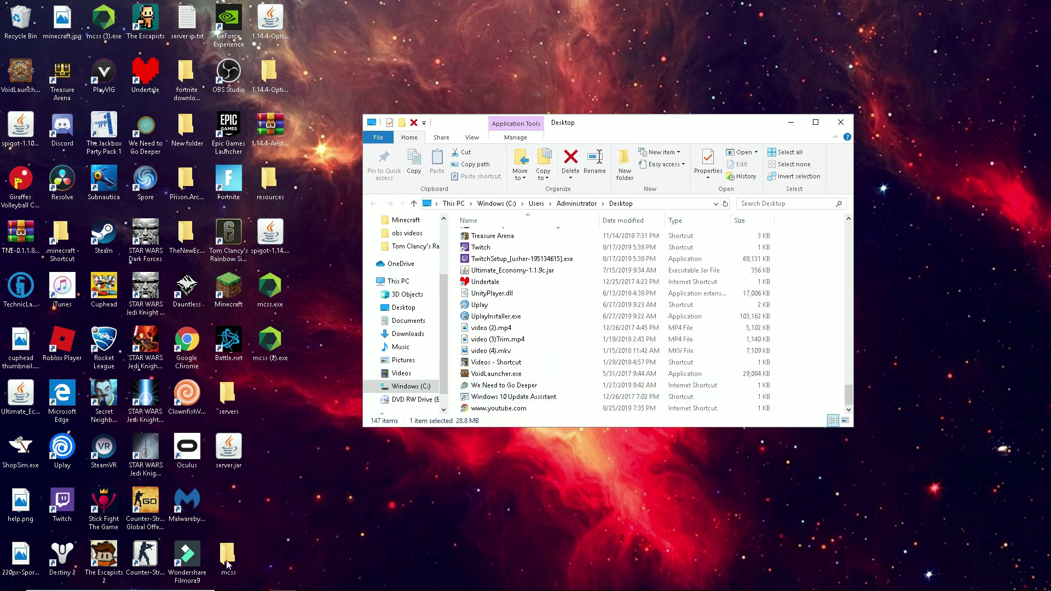
{"action": "left_click_drag", "start_coordinate": [227, 557], "coordinate": [445, 500]}
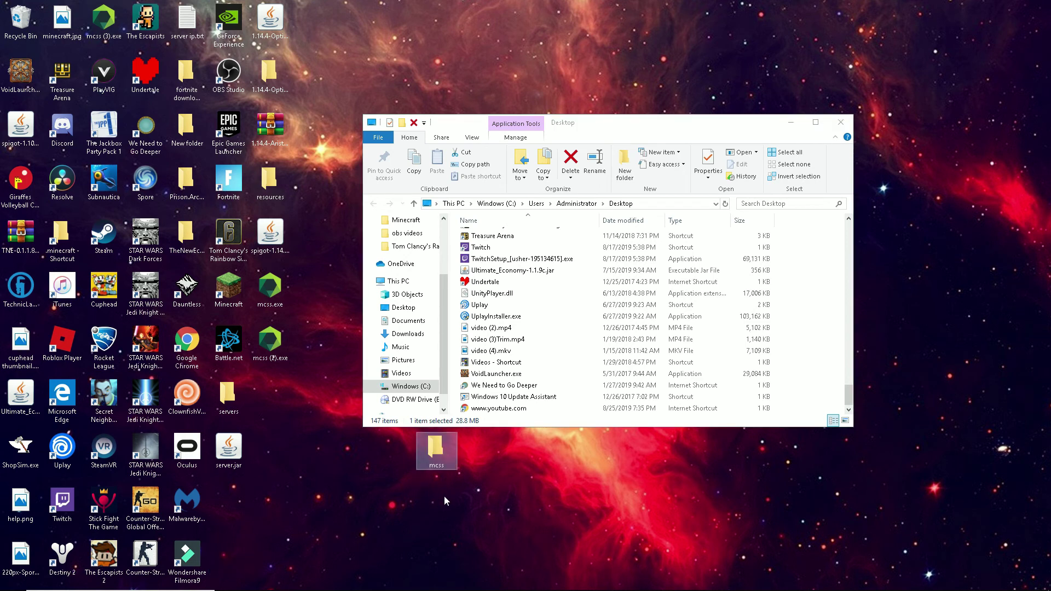
{"action": "double_click", "coordinate": [441, 460]}
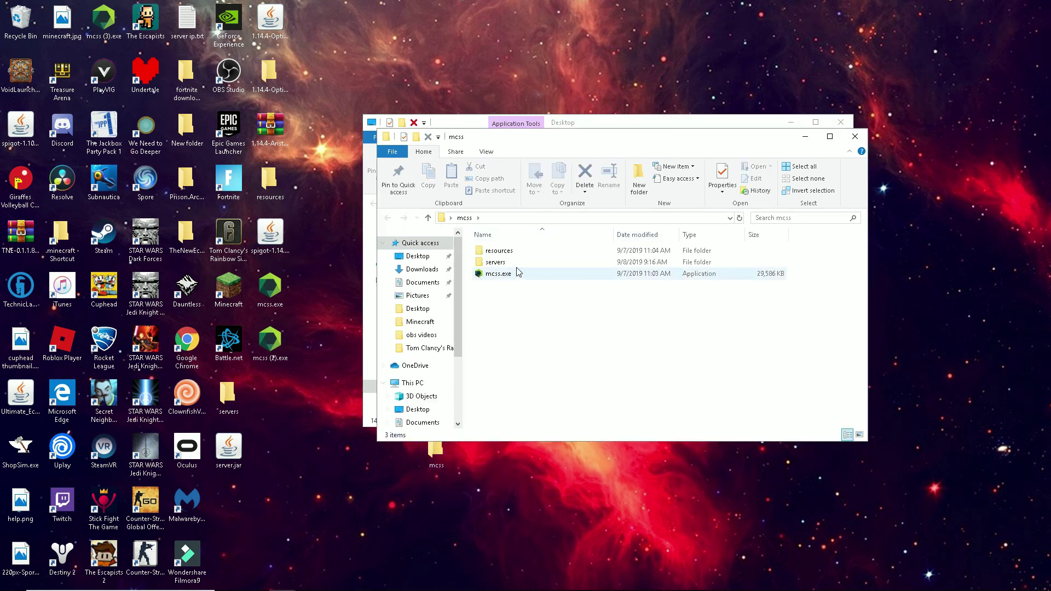
{"action": "left_click", "coordinate": [831, 122]}
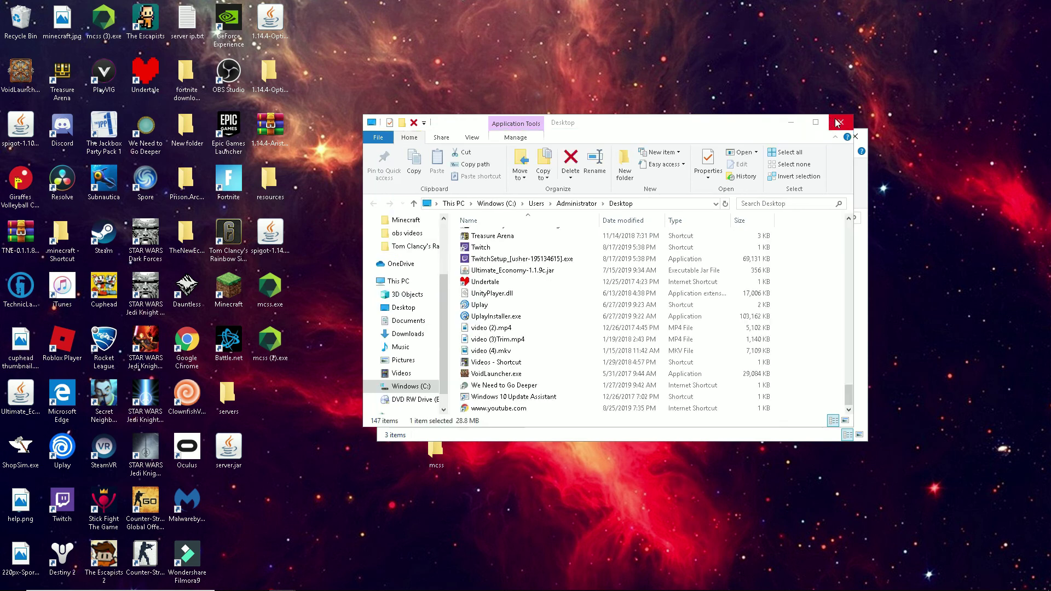
Step: Examine the resources and servers folders and mcss.exe inside the mcss folder, and minimize its window
{"action": "left_click_drag", "start_coordinate": [510, 348], "coordinate": [541, 274]}
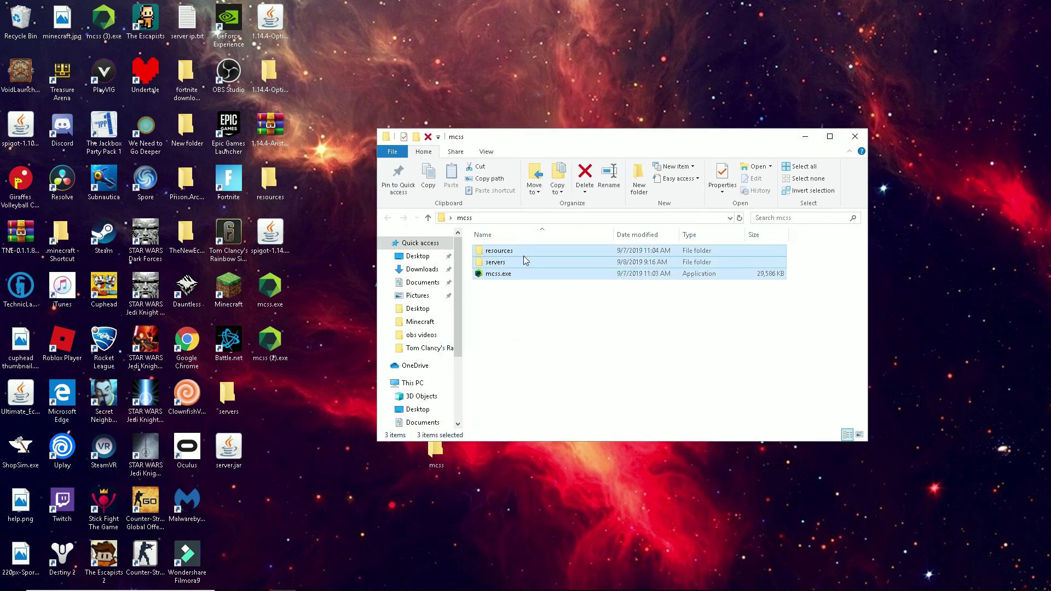
{"action": "left_click", "coordinate": [541, 311]}
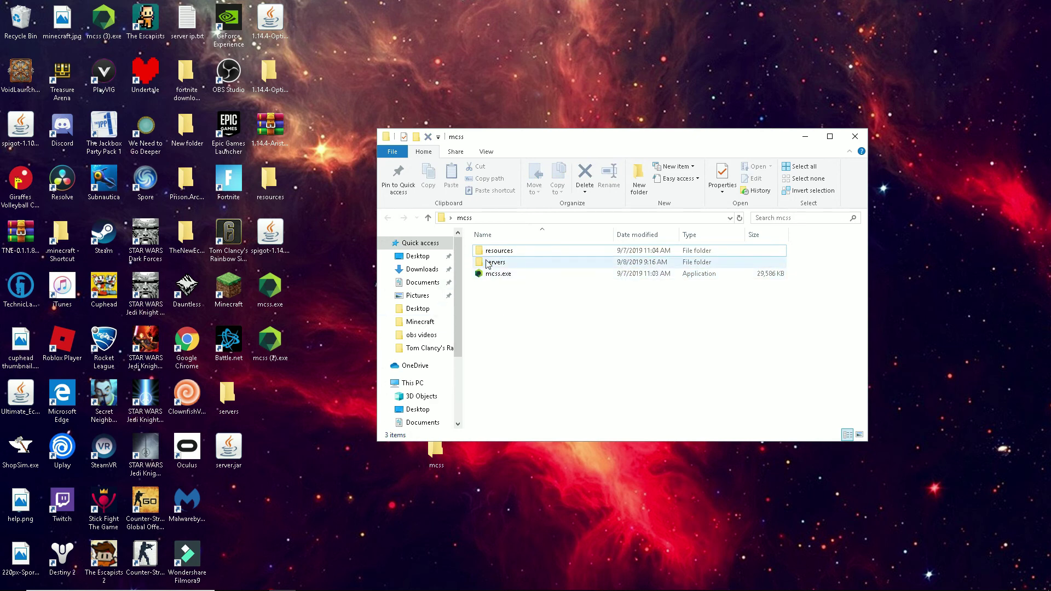
{"action": "left_click", "coordinate": [805, 136]}
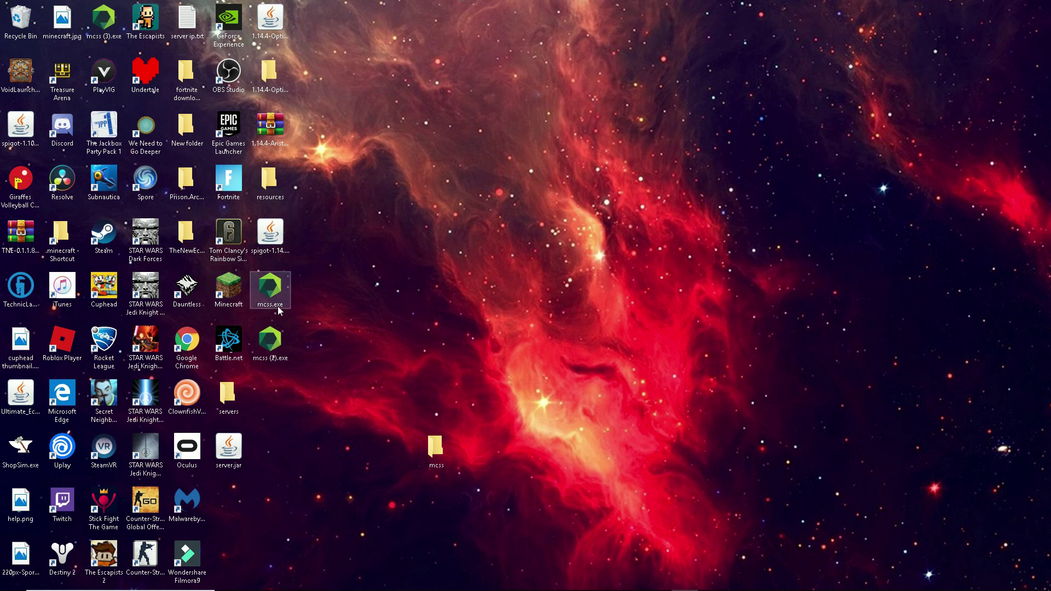
Step: Quit the MC Server Soft instance running in the background and relaunch it from mcss.exe on the desktop
{"action": "left_click", "coordinate": [272, 308]}
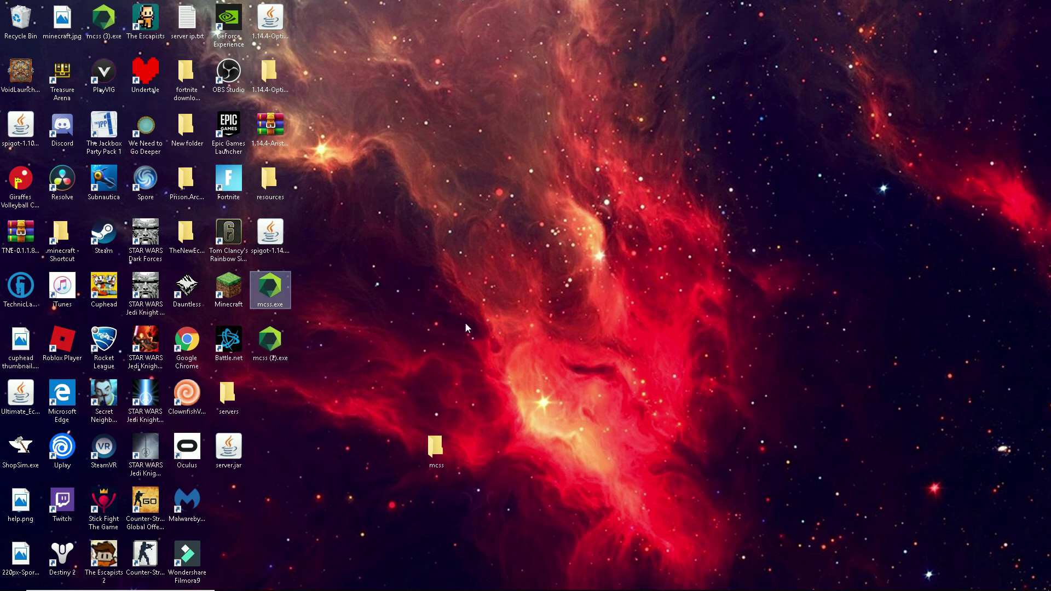
{"action": "mouse_move", "coordinate": [837, 586]}
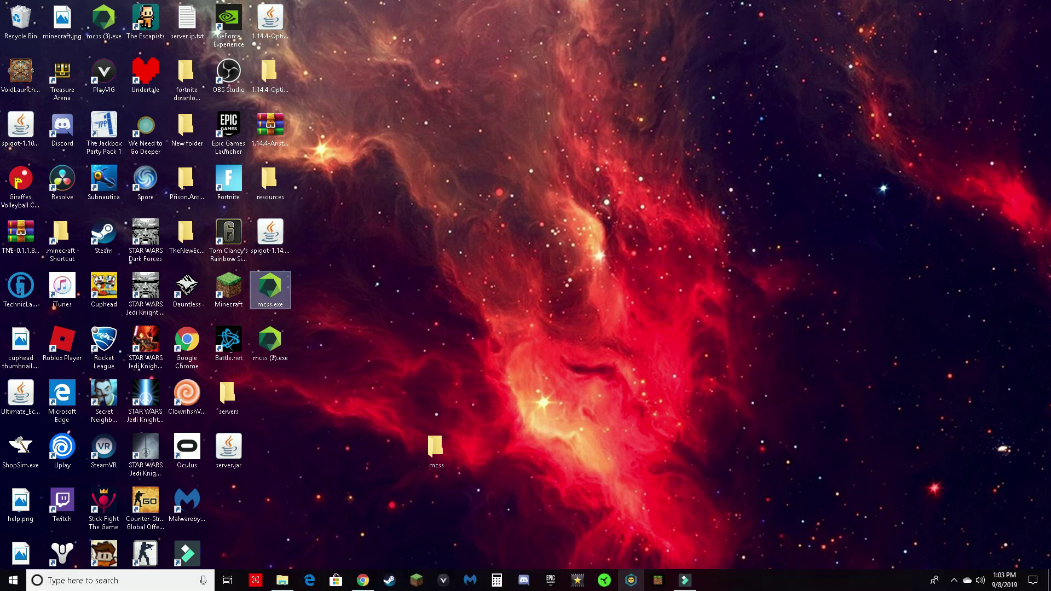
{"action": "left_click", "coordinate": [953, 581]}
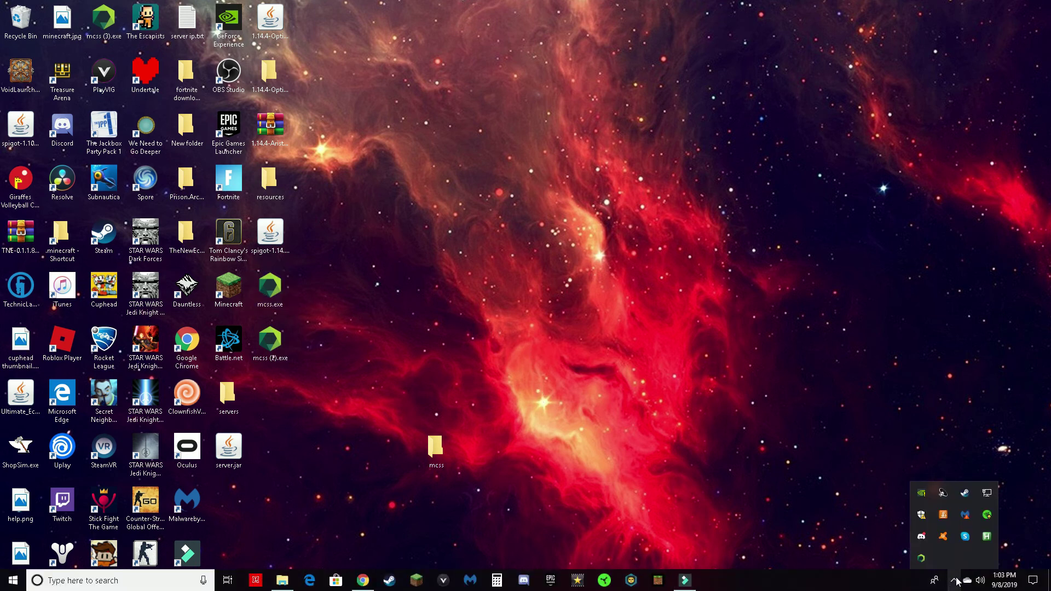
{"action": "right_click", "coordinate": [922, 559]}
{"action": "left_click", "coordinate": [857, 550]}
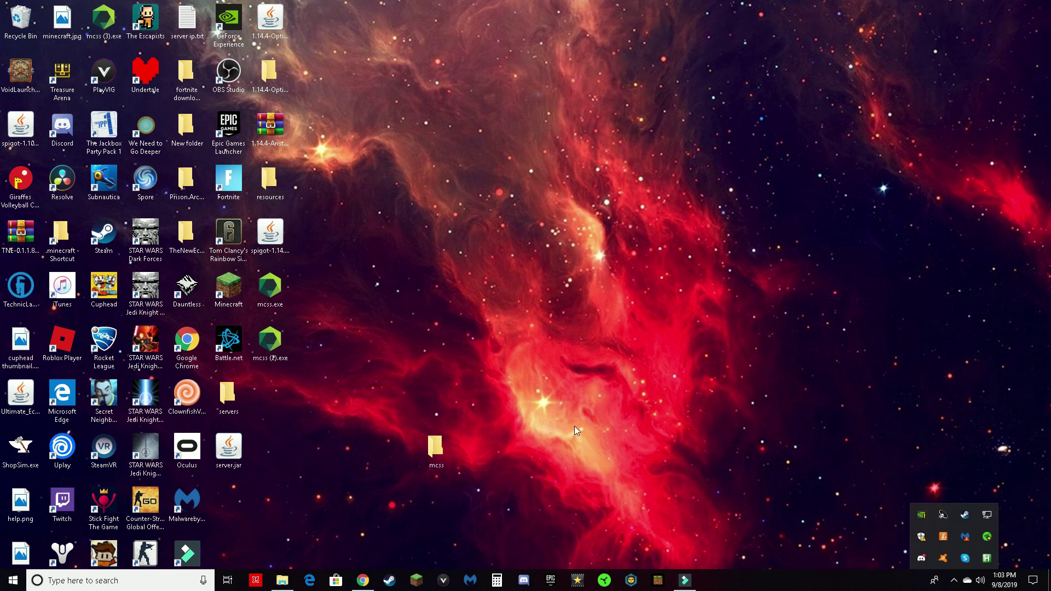
{"action": "left_click", "coordinate": [269, 297]}
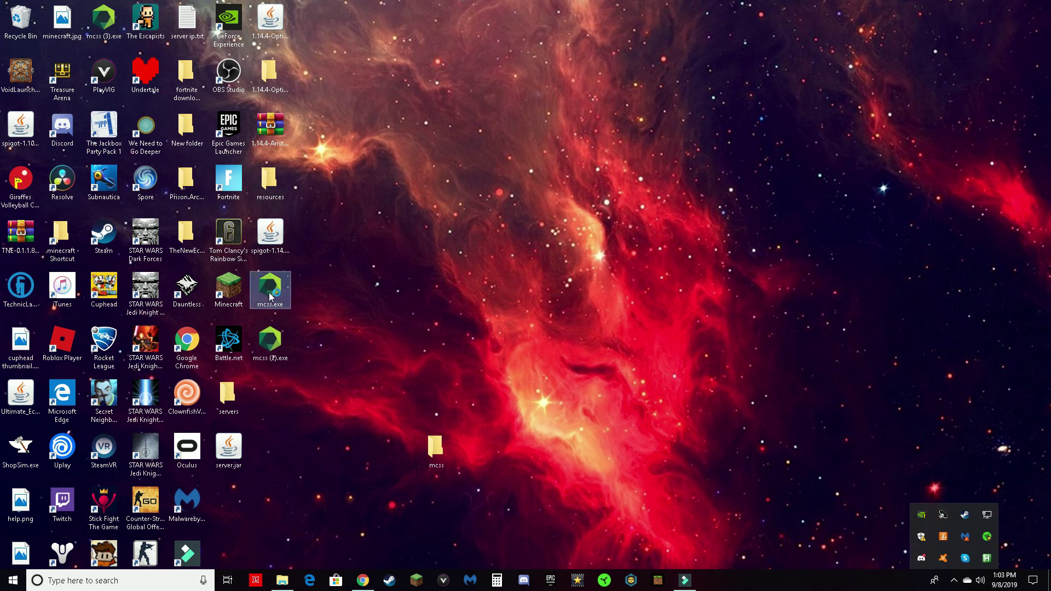
{"action": "double_click", "coordinate": [270, 297]}
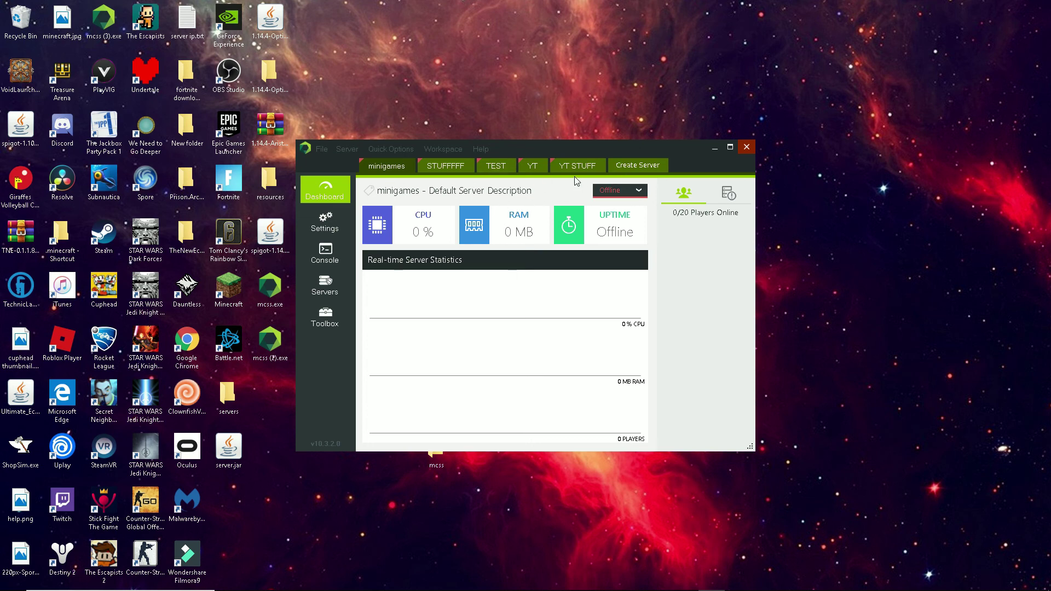
Step: Start creating a new server and choose Vanilla as its type
{"action": "left_click", "coordinate": [643, 165]}
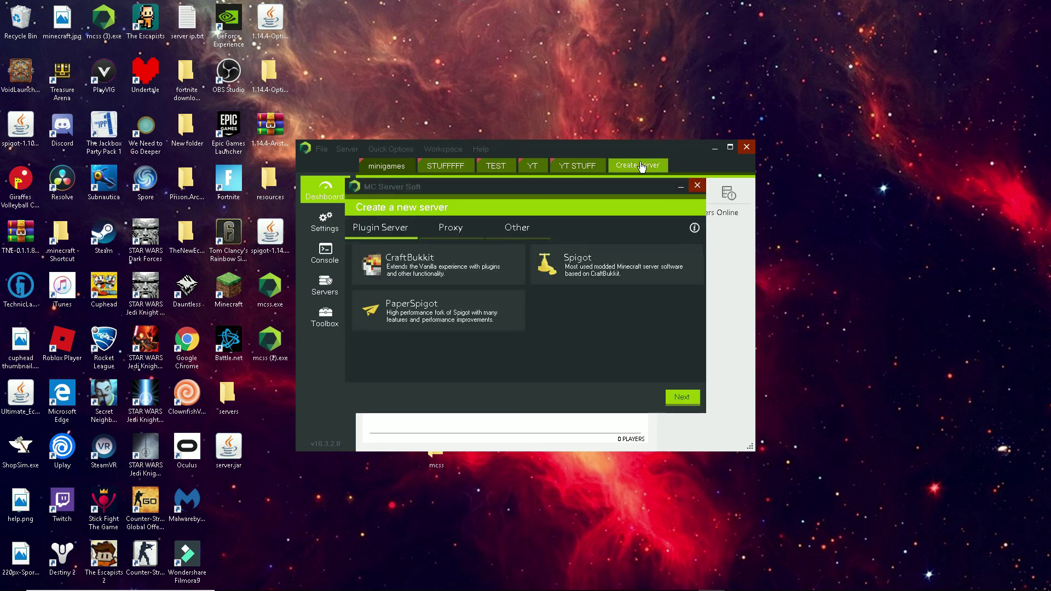
{"action": "left_click", "coordinate": [504, 234]}
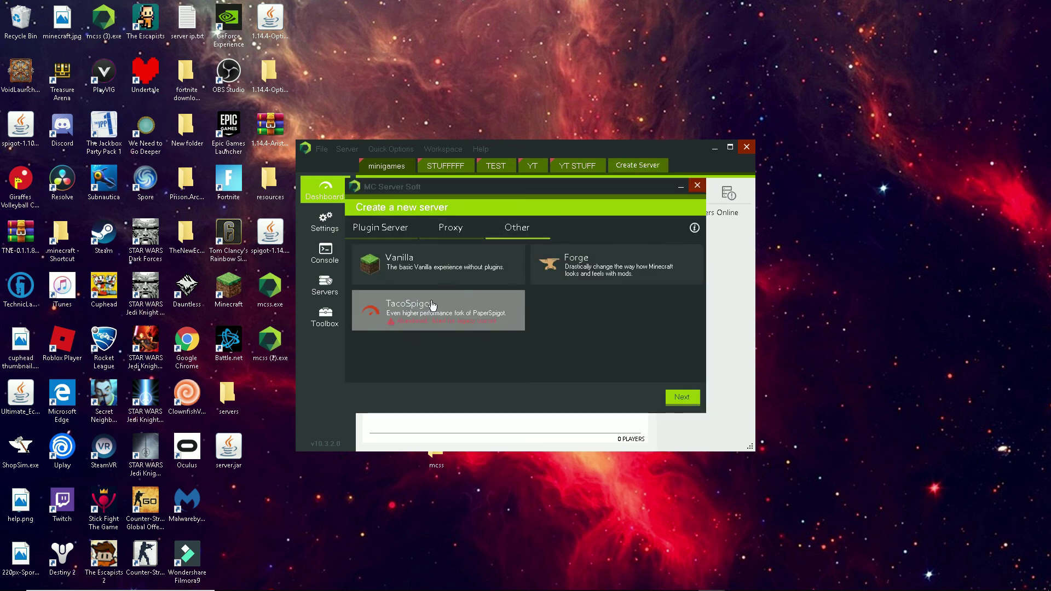
{"action": "left_click", "coordinate": [428, 253]}
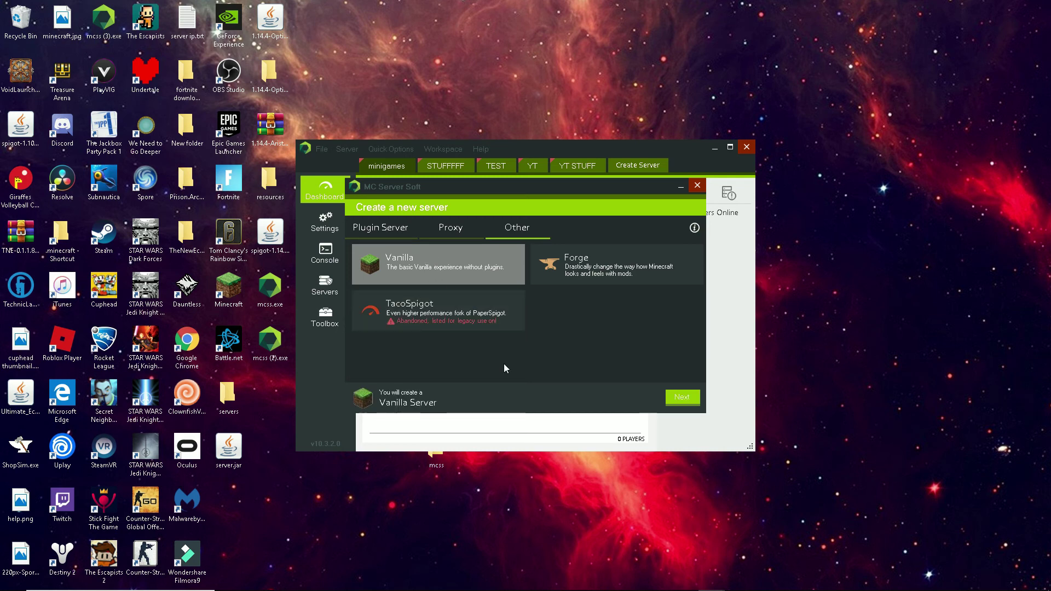
{"action": "left_click", "coordinate": [681, 397]}
Step: Name the new server YT VIDEO, accept the Minecraft EULA, and open the updater tool for the server files
{"action": "left_click", "coordinate": [444, 258]}
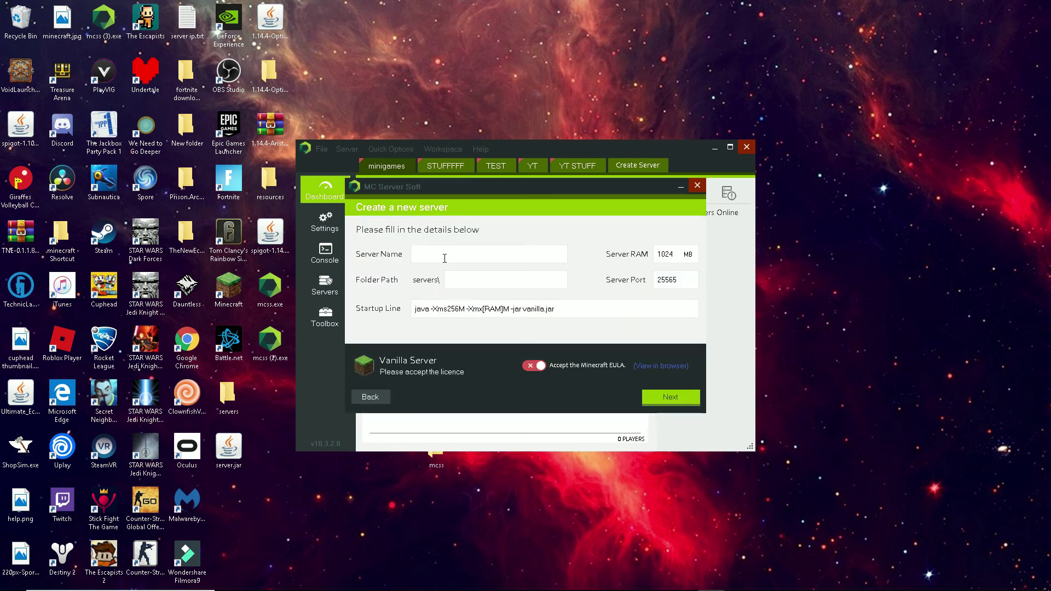
{"action": "type", "text": "YT VIDE"}
{"action": "type", "text": "3"}
{"action": "left_click", "coordinate": [530, 367]}
{"action": "left_click", "coordinate": [674, 397]}
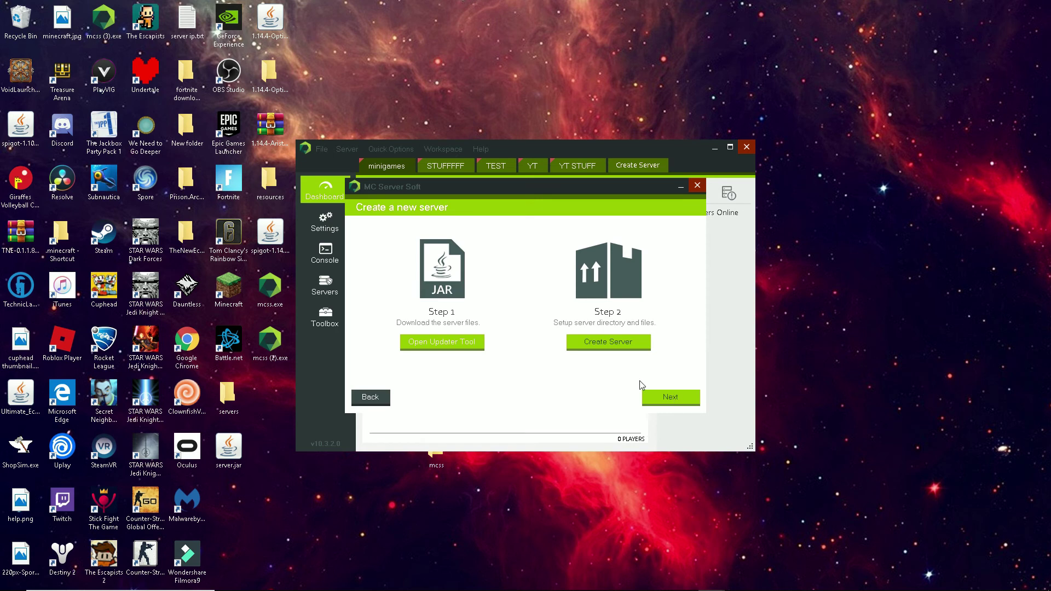
{"action": "left_click", "coordinate": [452, 344]}
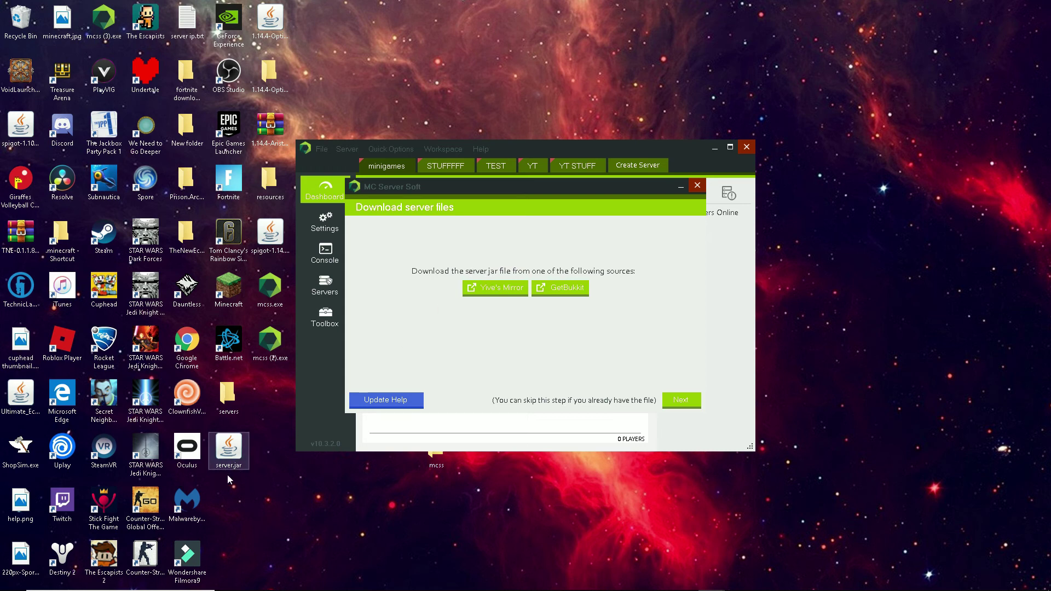
Step: Open Minecraft Launcher and begin a new installation, browsing the versions and keeping Latest release (1.14.4)
{"action": "double_click", "coordinate": [232, 282]}
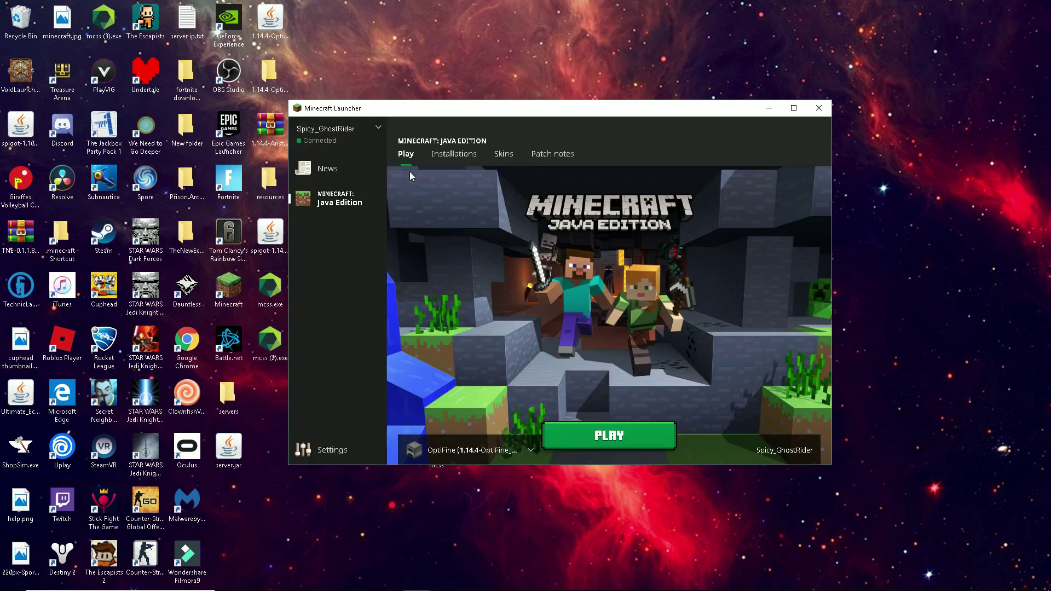
{"action": "left_click", "coordinate": [459, 155]}
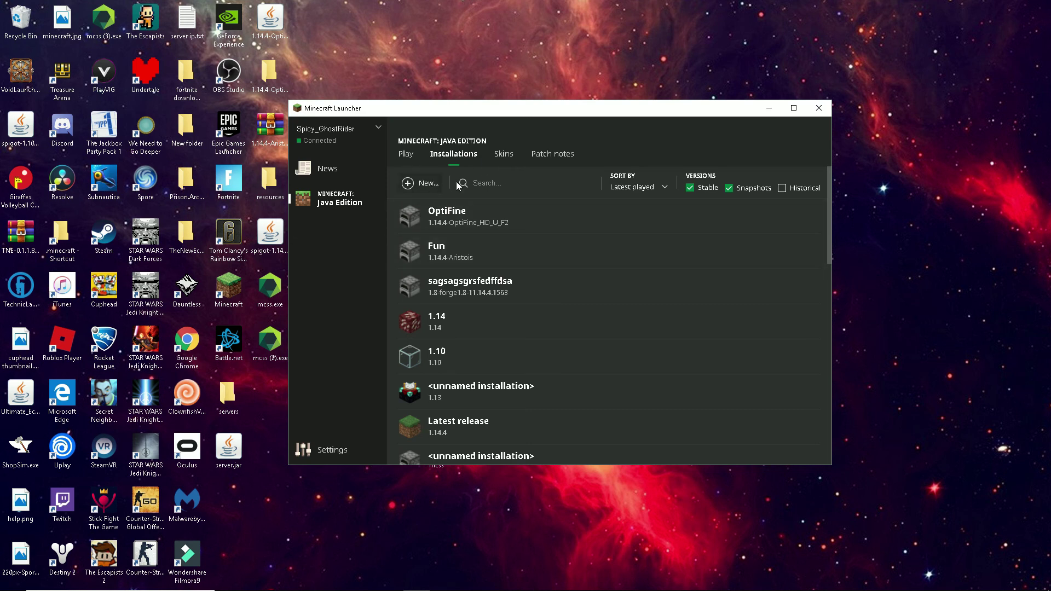
{"action": "left_click", "coordinate": [420, 184]}
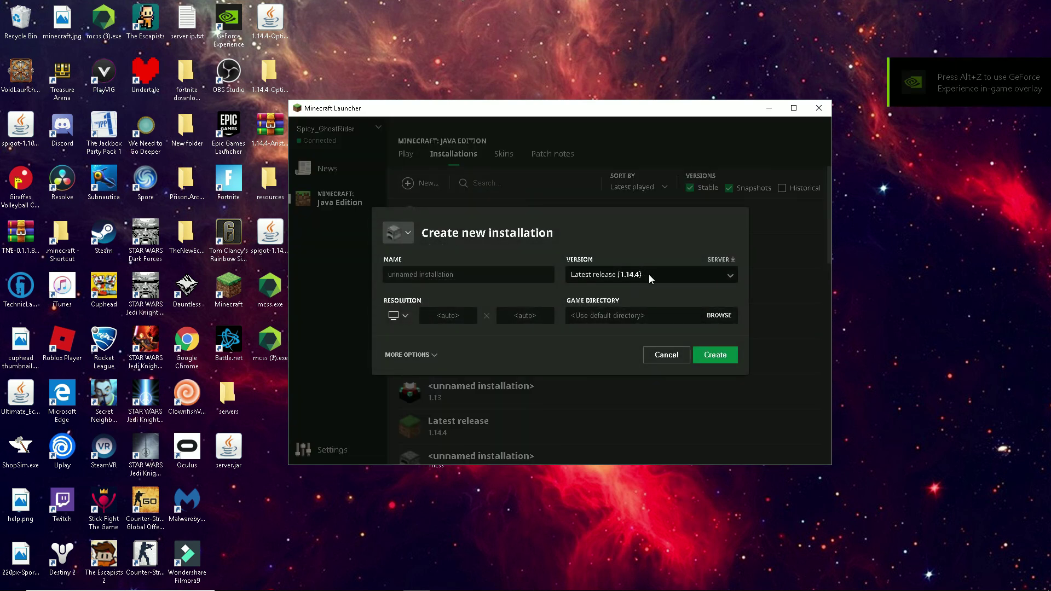
{"action": "left_click", "coordinate": [684, 274]}
{"action": "scroll", "coordinate": [687, 307], "scroll_direction": "down", "scroll_amount": 10}
{"action": "scroll", "coordinate": [688, 308], "scroll_direction": "up", "scroll_amount": 10}
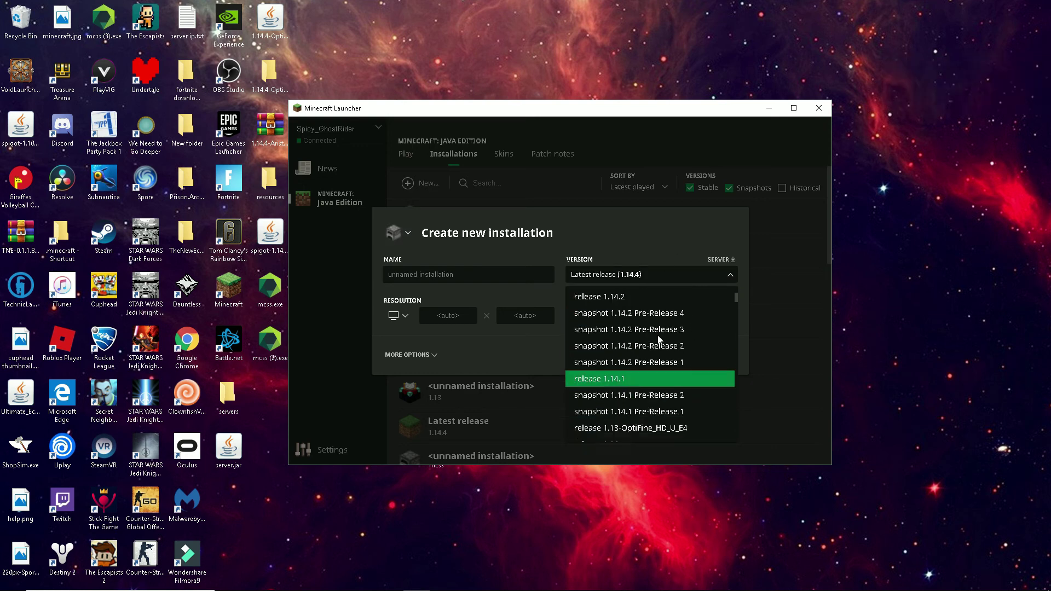
{"action": "left_click", "coordinate": [653, 291]}
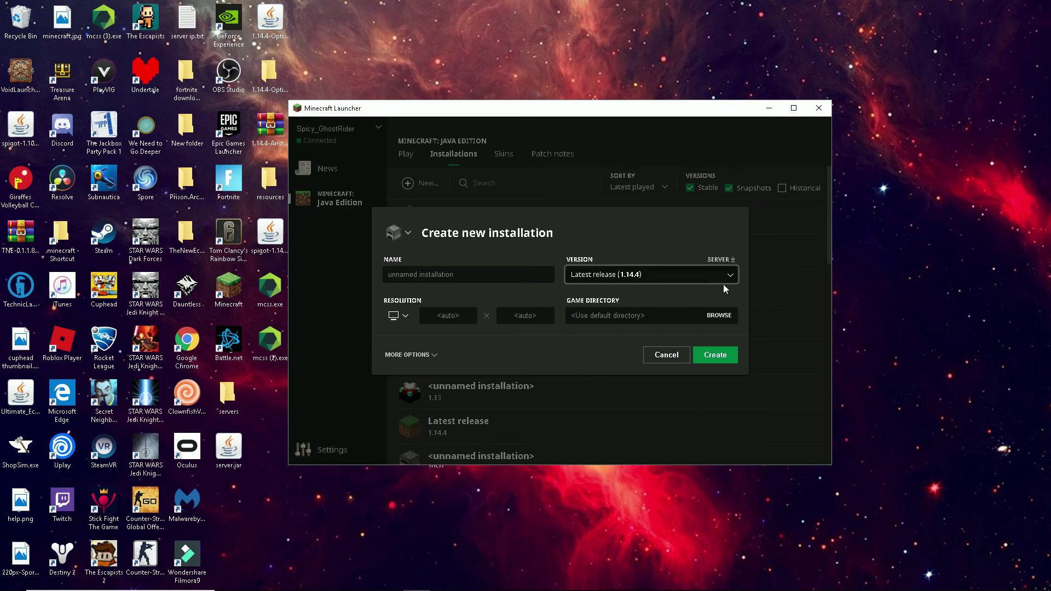
Step: Request the server file download for Latest release (1.14.4), cancel saving it, and close Minecraft Launcher
{"action": "left_click", "coordinate": [721, 259]}
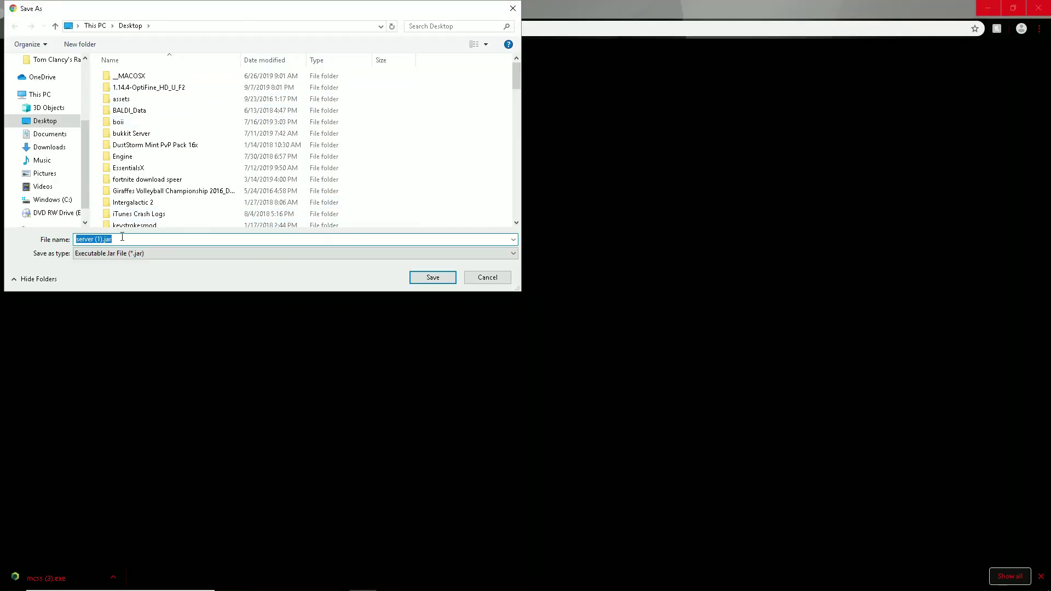
{"action": "left_click", "coordinate": [488, 278]}
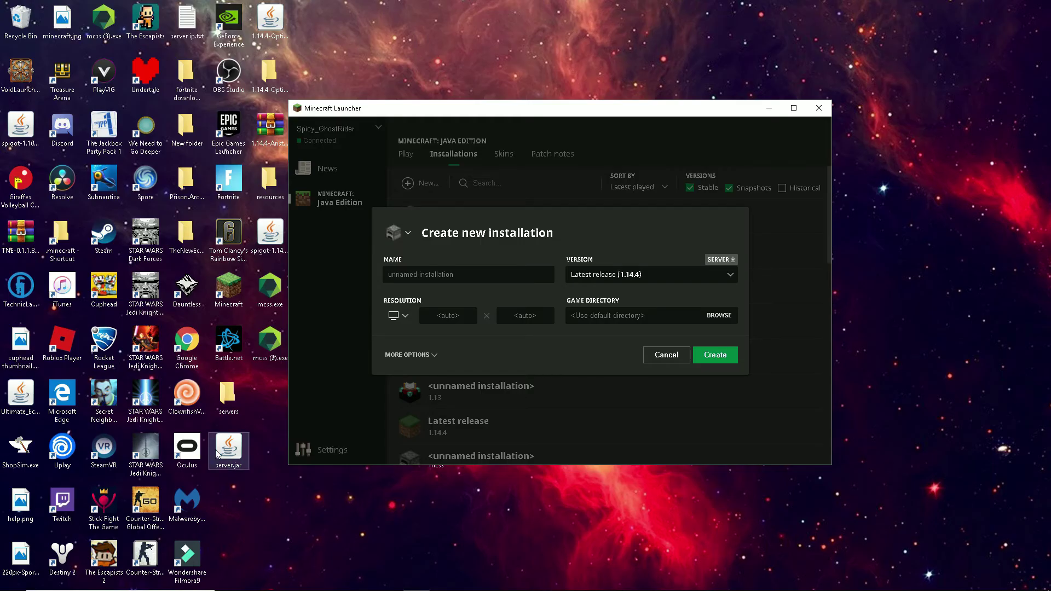
{"action": "left_click", "coordinate": [819, 108]}
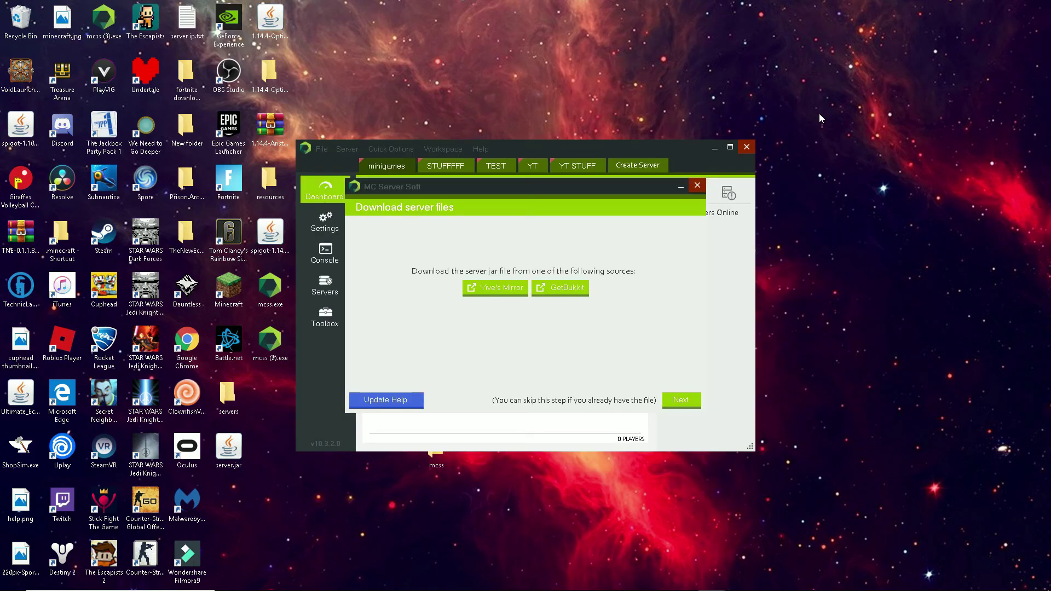
Step: Add server.jar from the desktop as the server file in MC Server Soft and run the update
{"action": "left_click", "coordinate": [681, 403]}
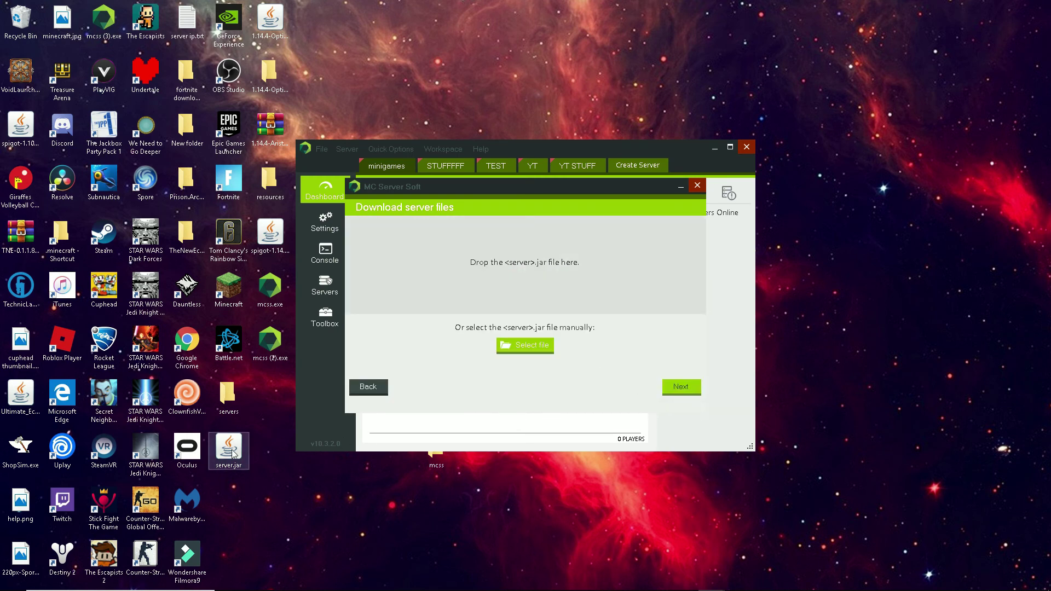
{"action": "left_click_drag", "start_coordinate": [229, 448], "coordinate": [545, 253]}
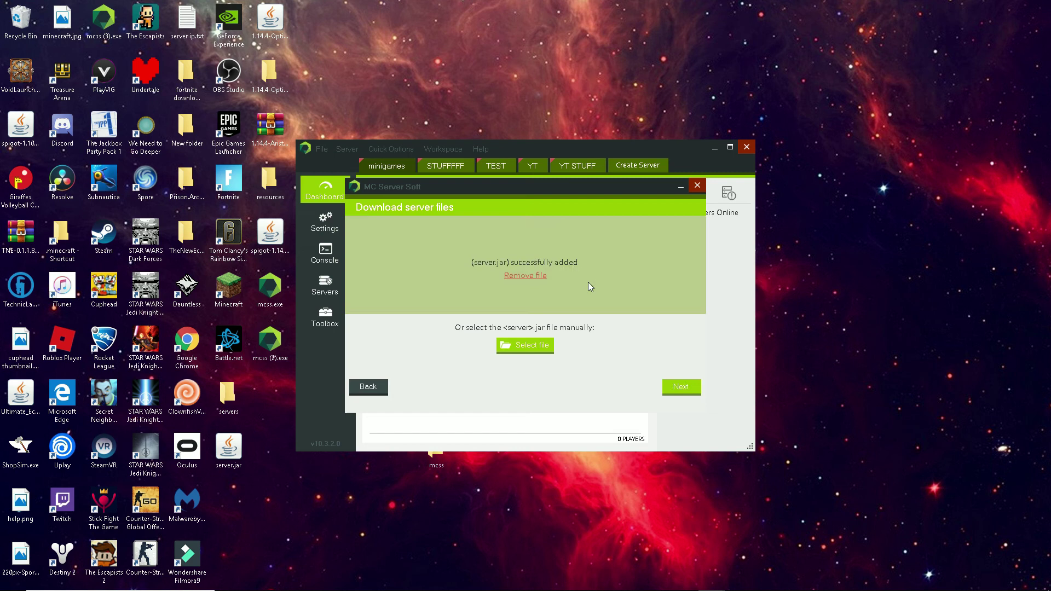
{"action": "left_click", "coordinate": [685, 391]}
{"action": "left_click", "coordinate": [546, 346]}
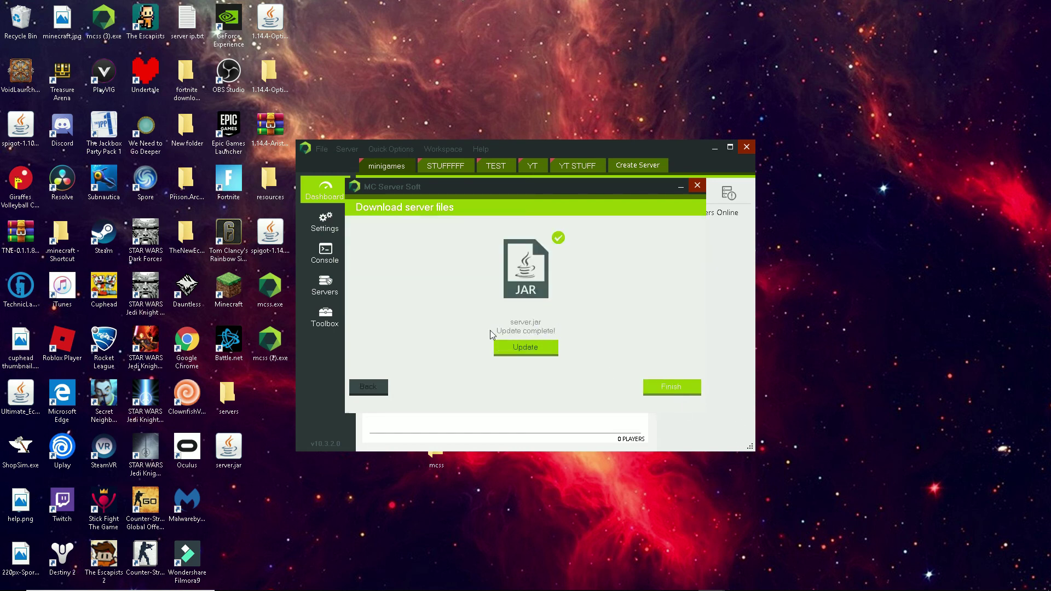
Step: Finish the server file update, create the YT VIDEO server, and complete its setup
{"action": "left_click", "coordinate": [679, 393]}
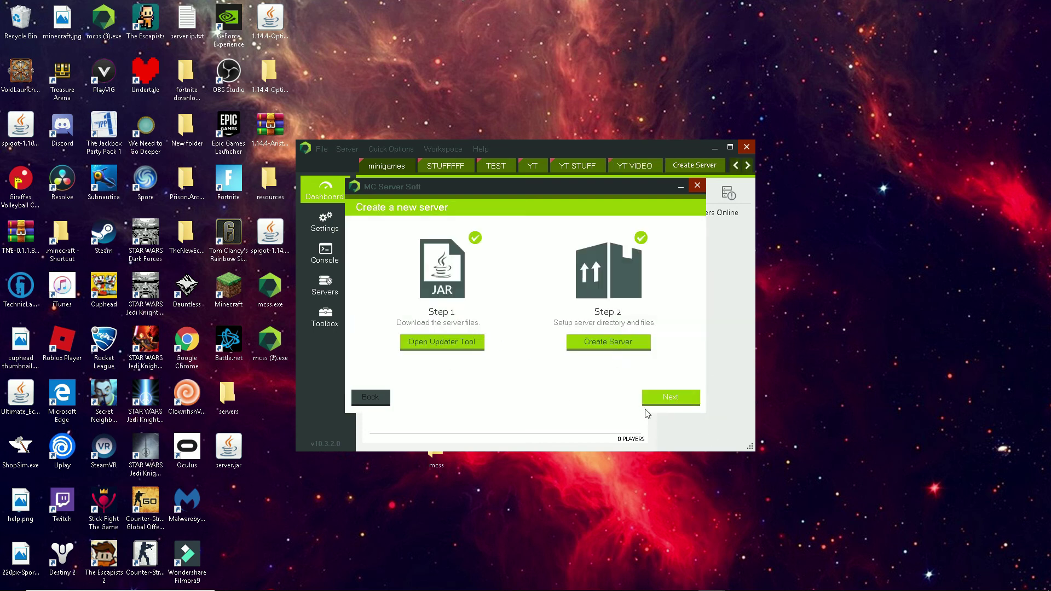
{"action": "left_click", "coordinate": [679, 398]}
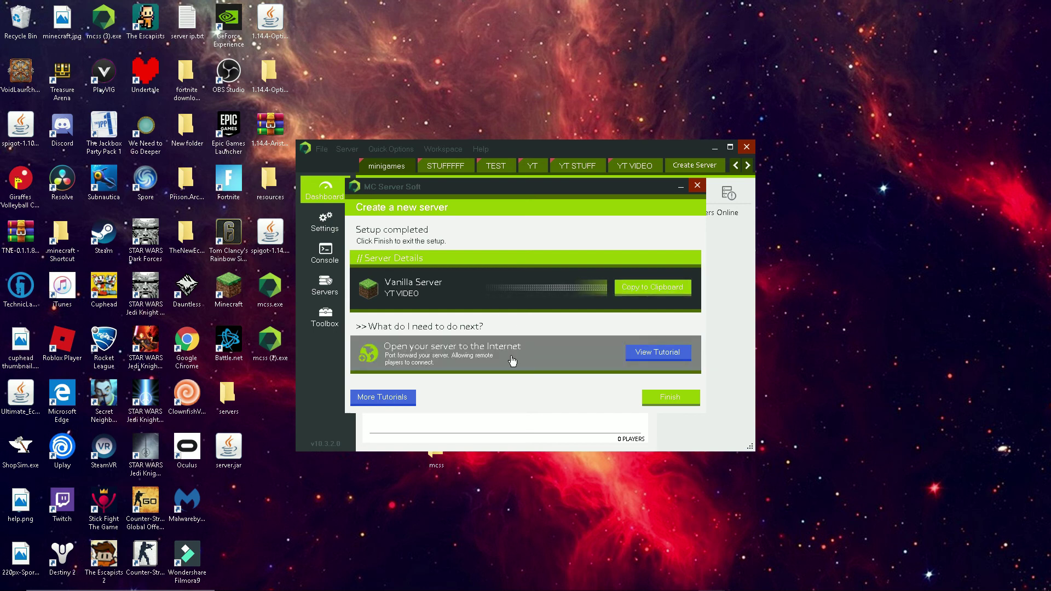
{"action": "left_click", "coordinate": [678, 400]}
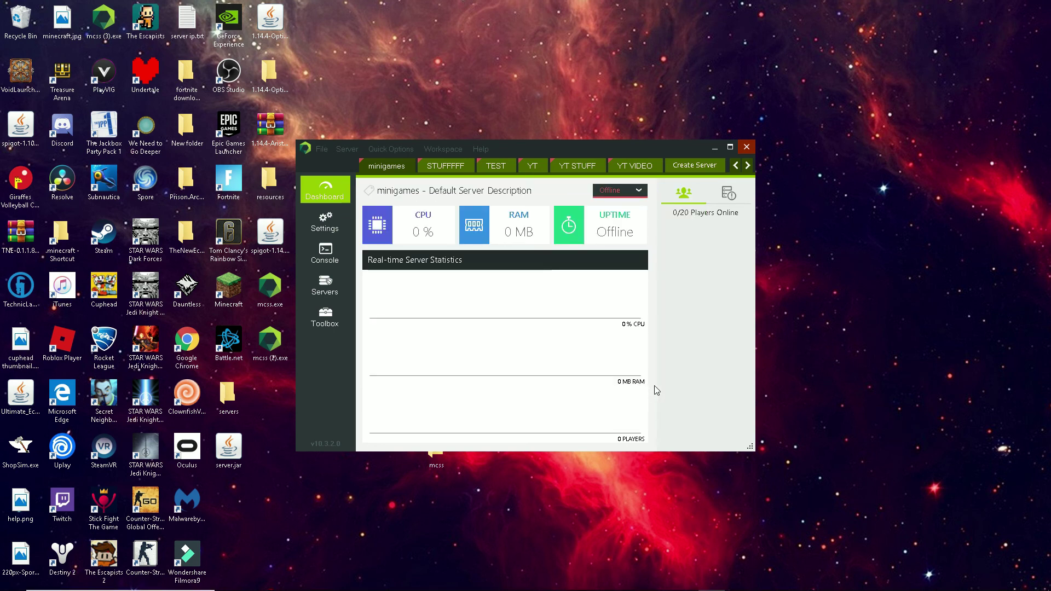
Step: Open the servers directory in File Explorer from MC Server Soft and enter the YT VIDEO folder
{"action": "left_click", "coordinate": [445, 148]}
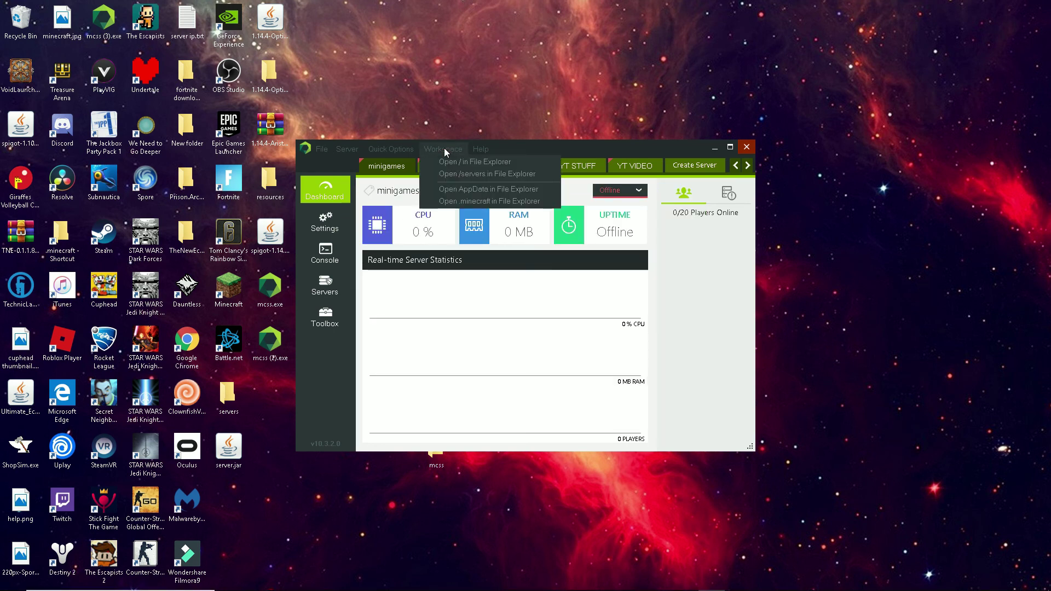
{"action": "left_click", "coordinate": [500, 175]}
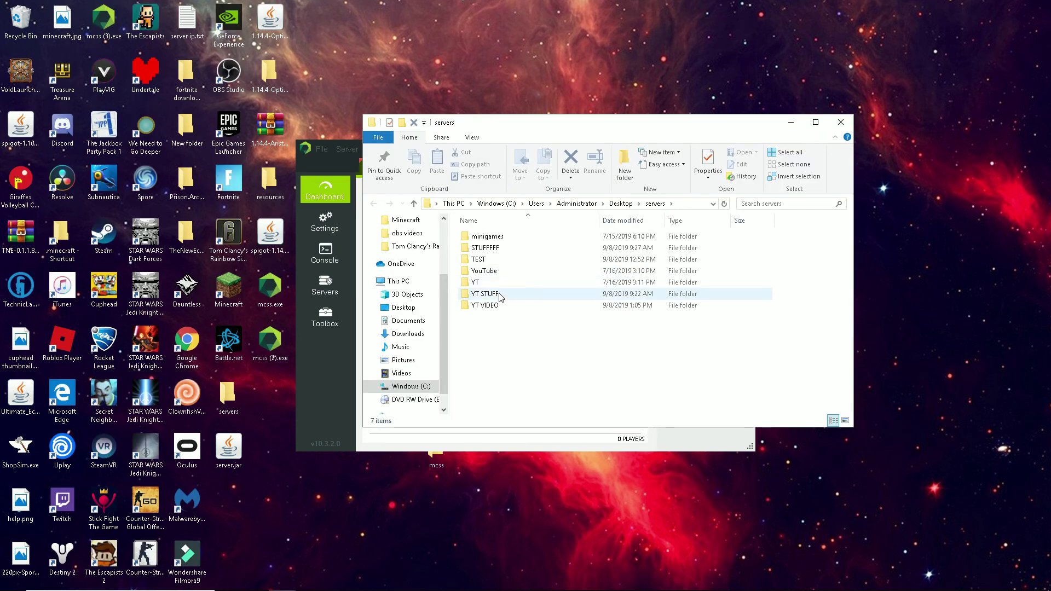
{"action": "double_click", "coordinate": [495, 305]}
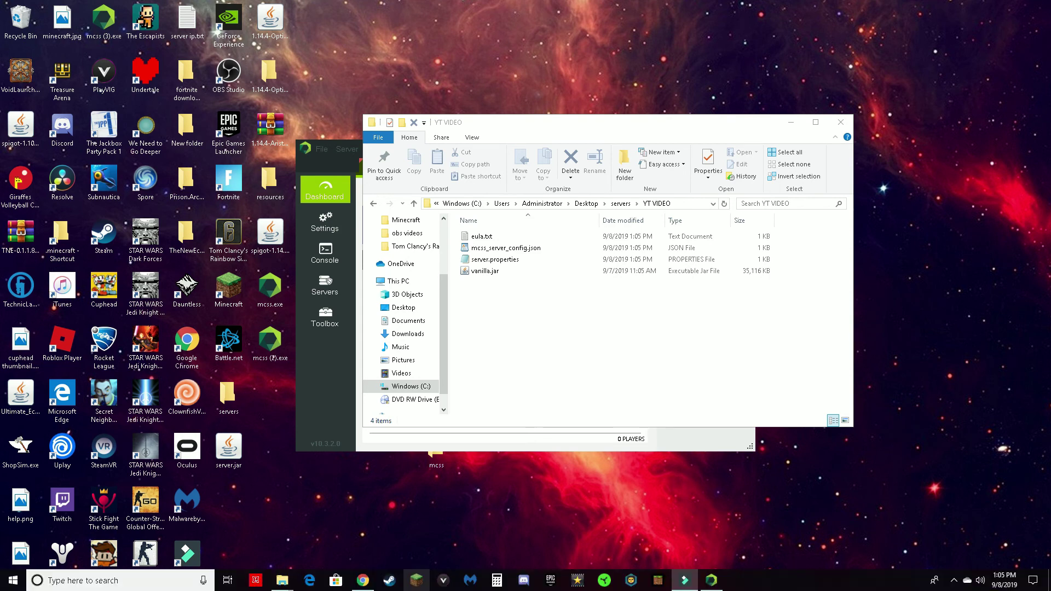
Step: Switch to Chrome, search for ngrok in a new tab, and open the ngrok website
{"action": "left_click", "coordinate": [390, 579]}
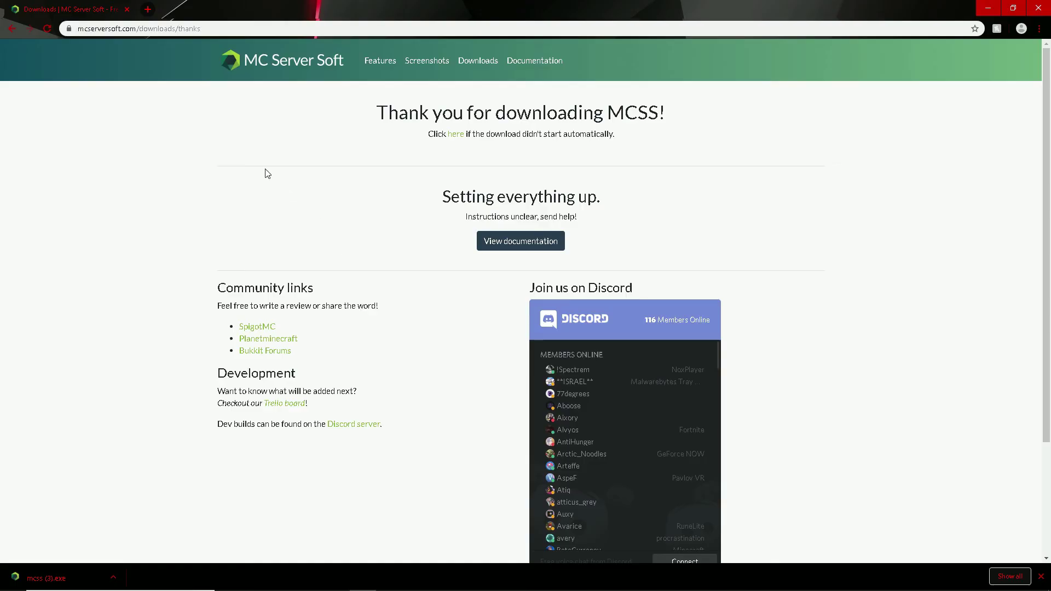
{"action": "left_click", "coordinate": [148, 9]}
{"action": "type", "text": "ngrok"}
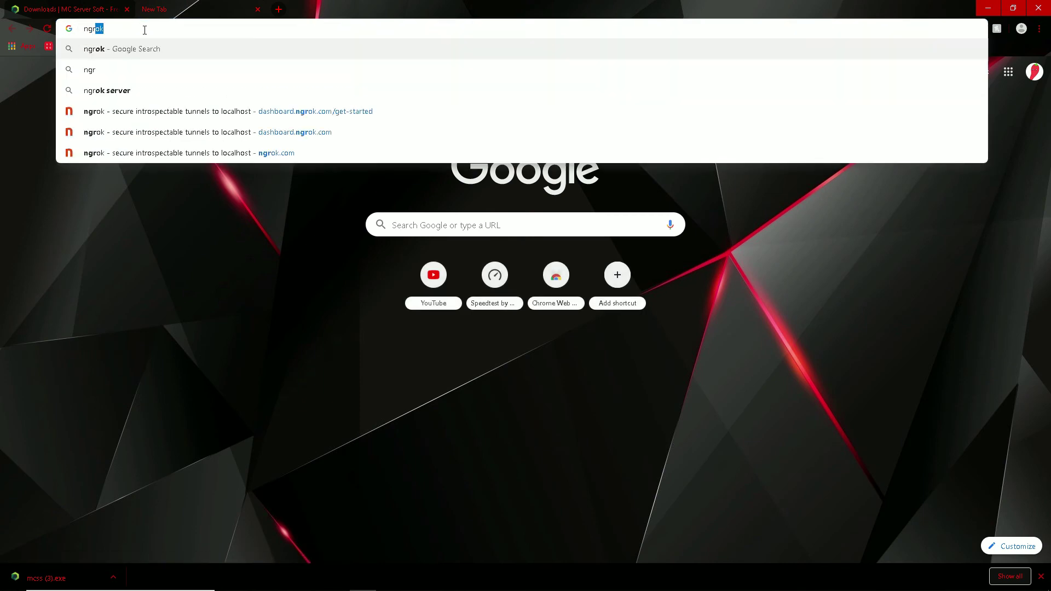
{"action": "key", "text": "Return"}
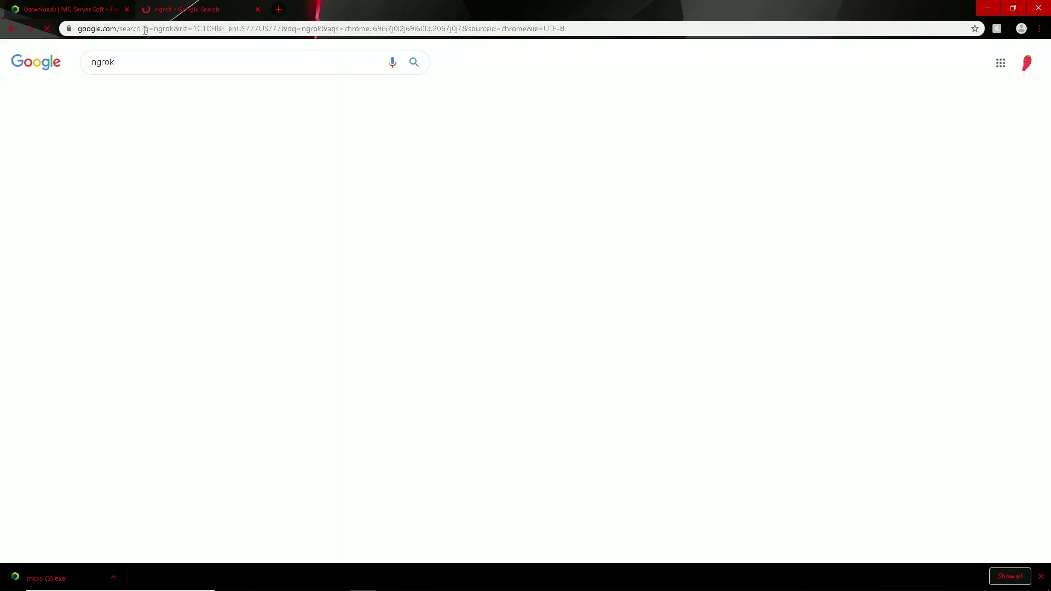
{"action": "left_click", "coordinate": [167, 140]}
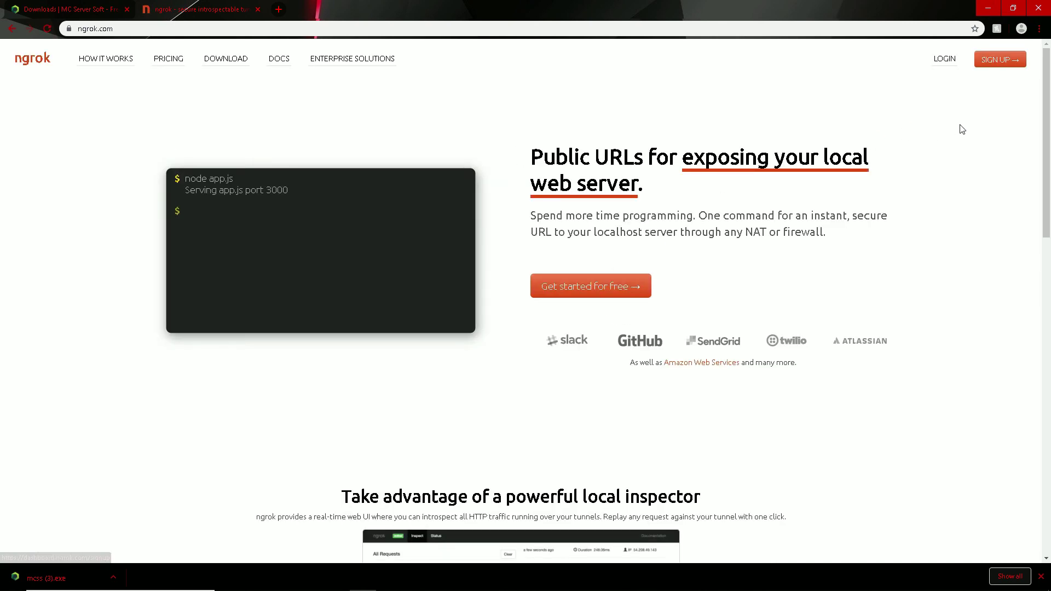
Step: Open ngrok's sign-up page, examine the registration form and login options, and close the browser
{"action": "left_click", "coordinate": [985, 62]}
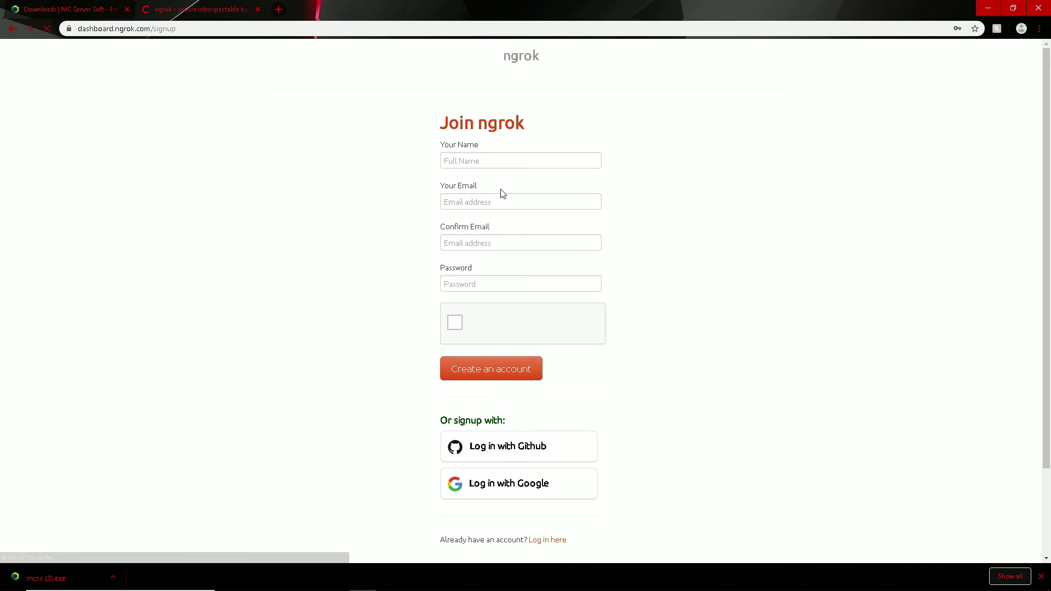
{"action": "left_click", "coordinate": [444, 243]}
{"action": "left_click", "coordinate": [357, 227]}
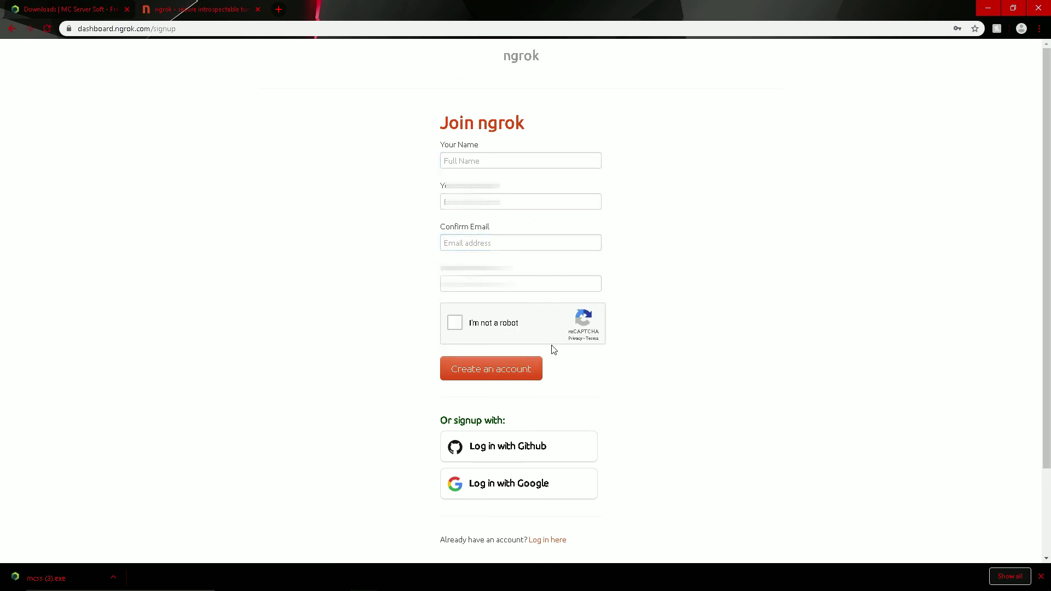
{"action": "scroll", "coordinate": [520, 410], "scroll_direction": "down", "scroll_amount": 2}
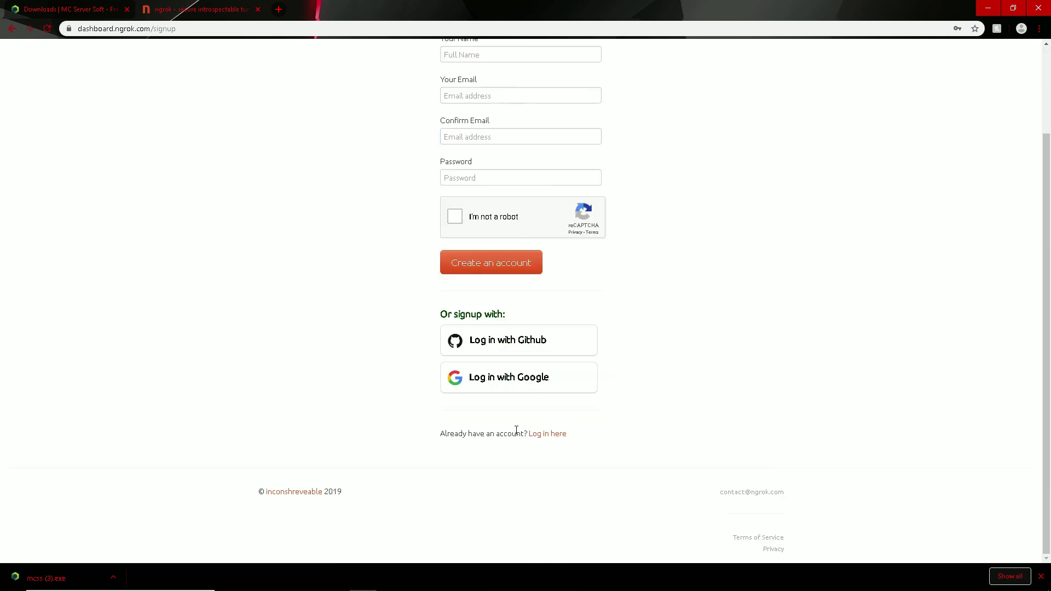
{"action": "scroll", "coordinate": [513, 462], "scroll_direction": "up", "scroll_amount": 2}
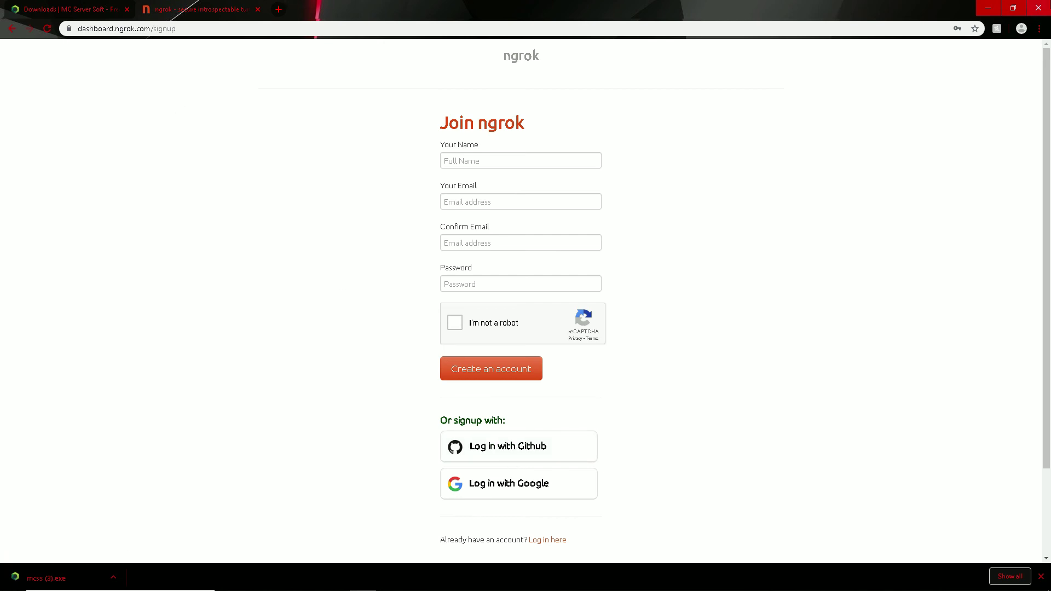
{"action": "left_click", "coordinate": [1040, 6]}
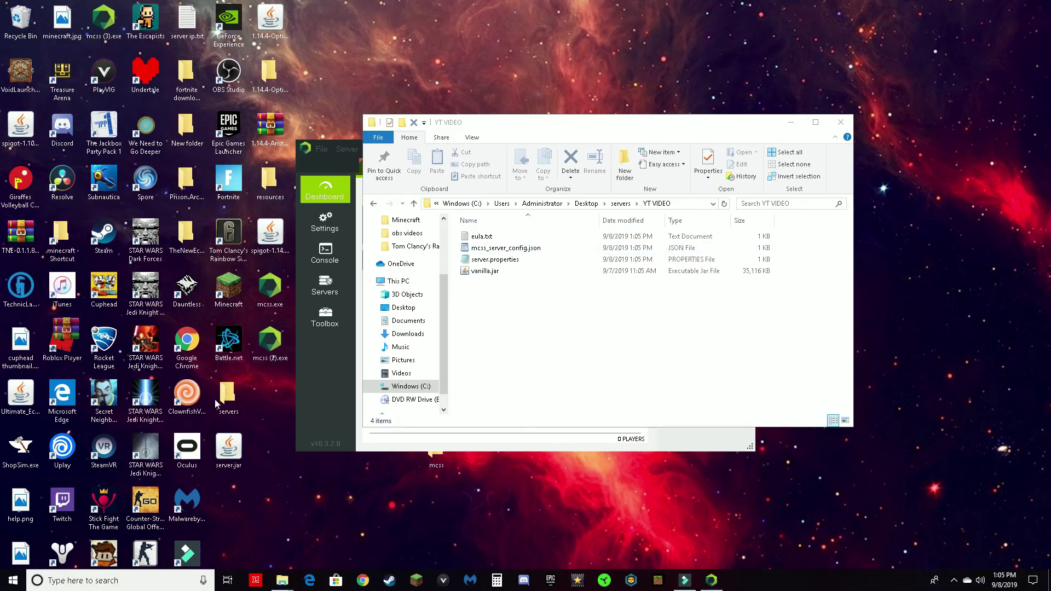
Step: Open the ngrok-stable-windows-amd64 (1).zip archive from the desktop in WinRAR and dismiss the licence reminder
{"action": "left_click_drag", "start_coordinate": [520, 553], "coordinate": [553, 497]}
{"action": "double_click", "coordinate": [553, 496]}
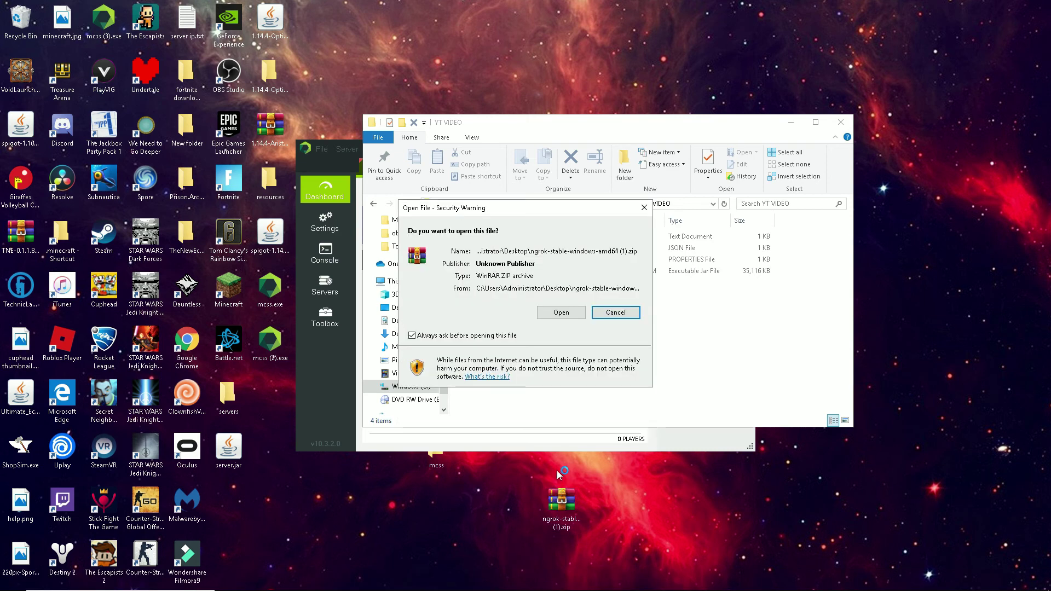
{"action": "left_click", "coordinate": [550, 313]}
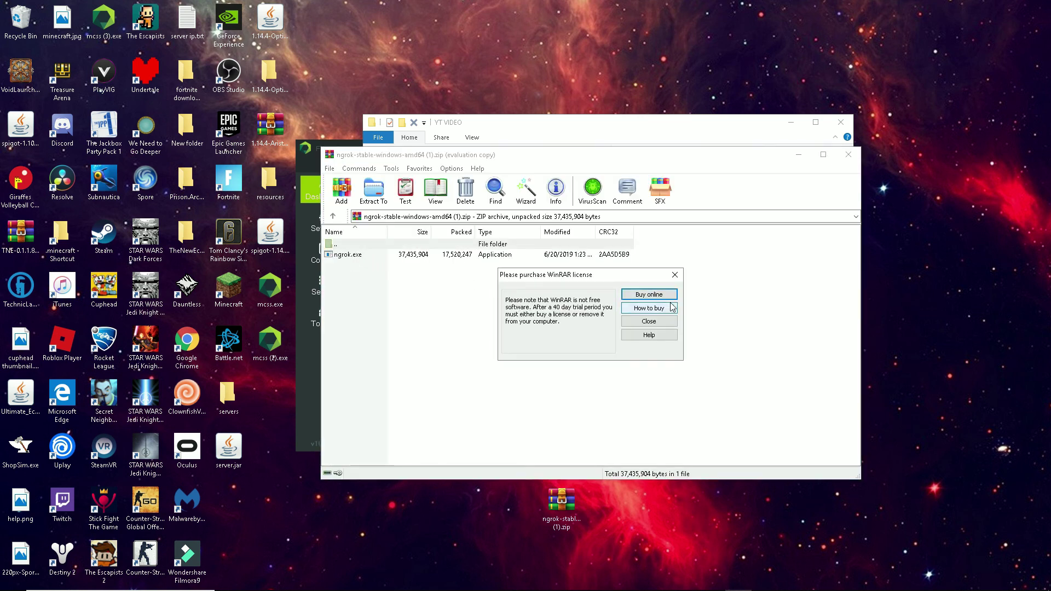
{"action": "left_click", "coordinate": [674, 274]}
Step: Extract ngrok.exe from the archive to the desktop, replacing the existing file, and close WinRAR
{"action": "left_click", "coordinate": [422, 256]}
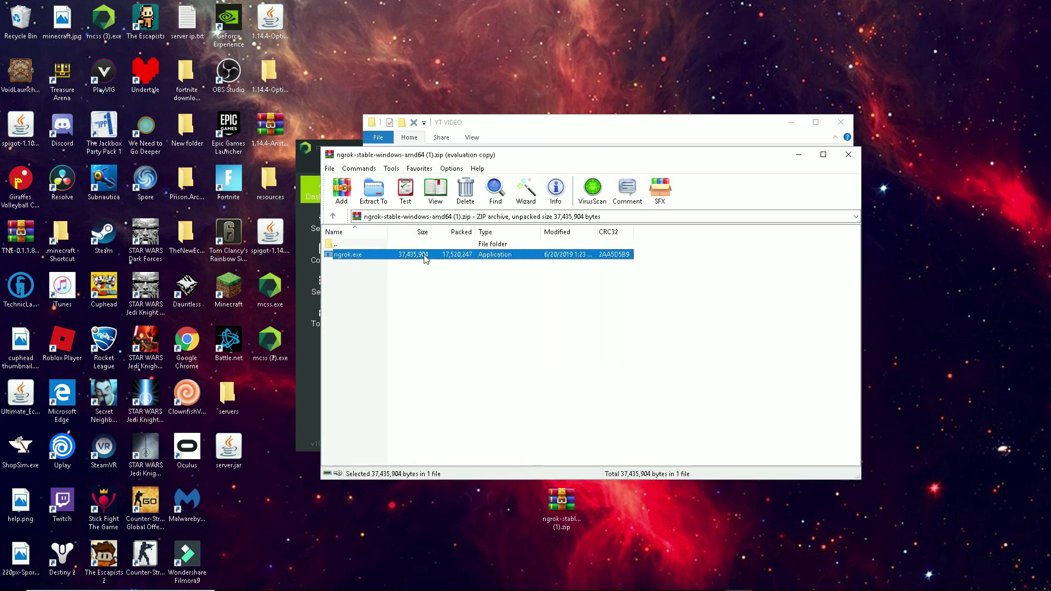
{"action": "right_click", "coordinate": [422, 255]}
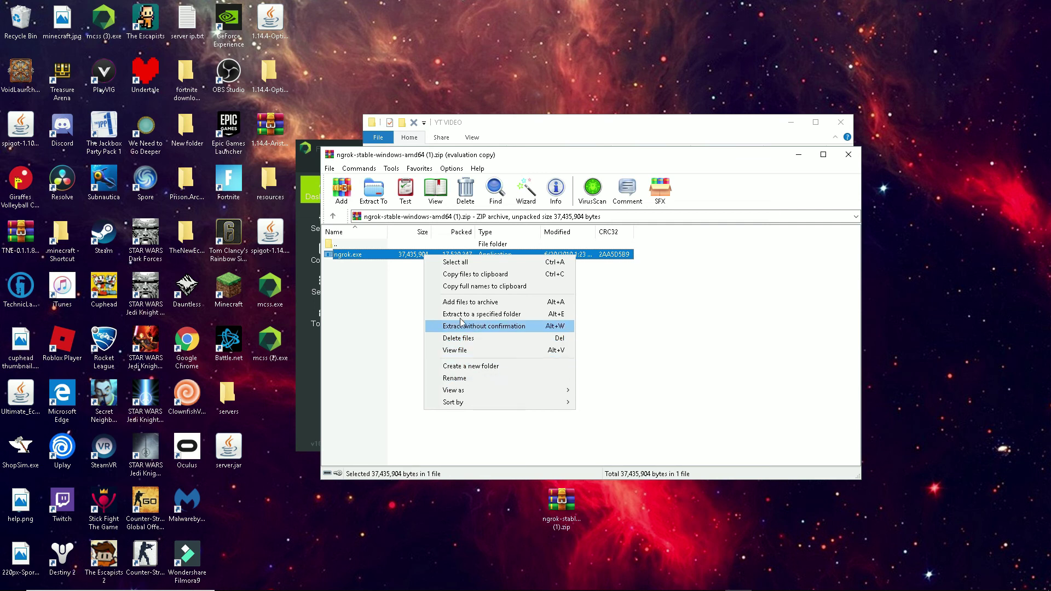
{"action": "left_click_drag", "start_coordinate": [382, 261], "coordinate": [722, 528]}
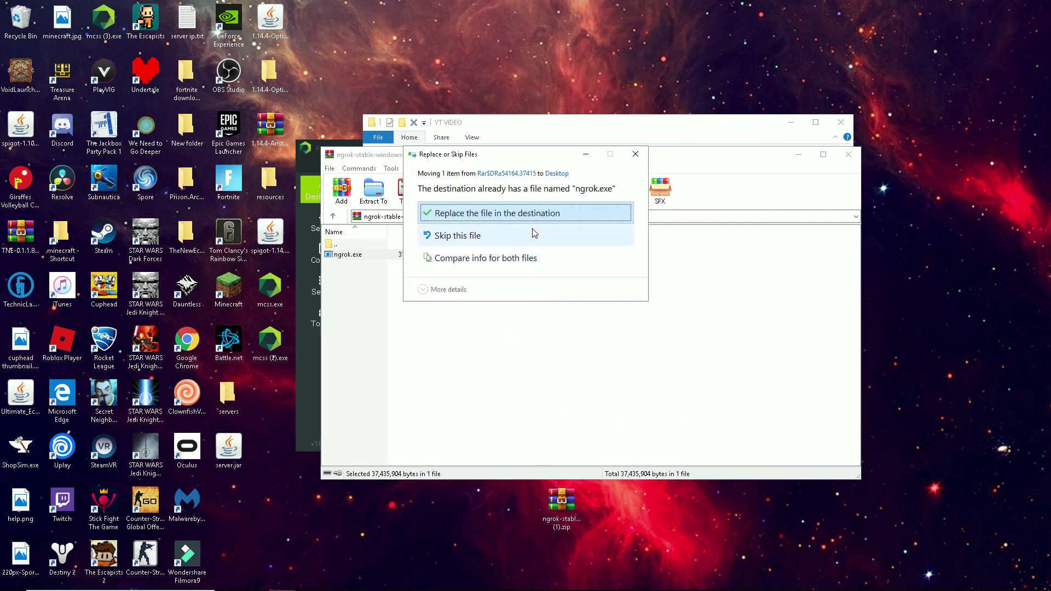
{"action": "left_click", "coordinate": [526, 212]}
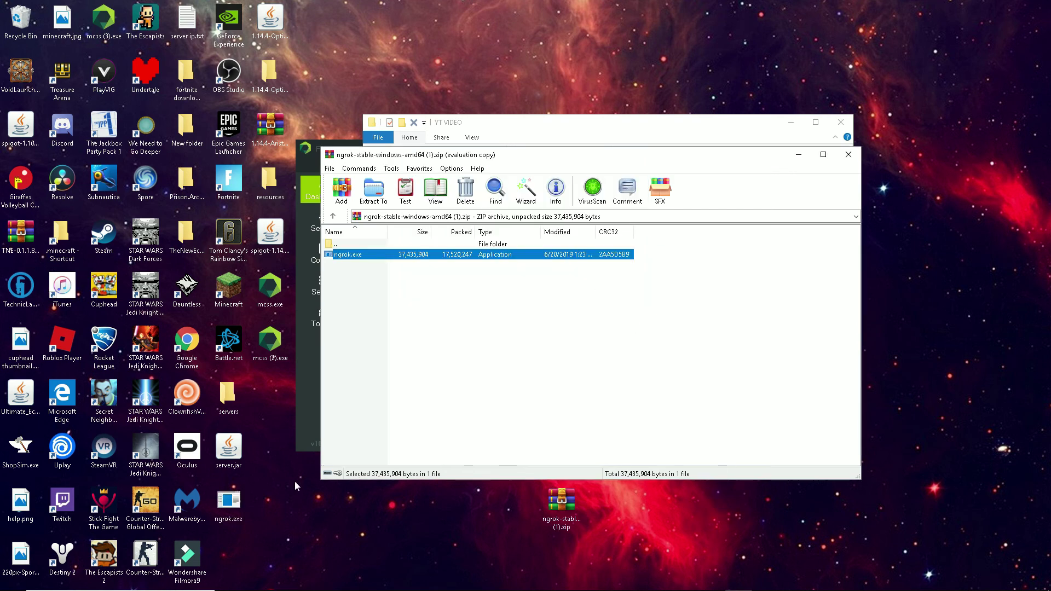
{"action": "left_click", "coordinate": [849, 154]}
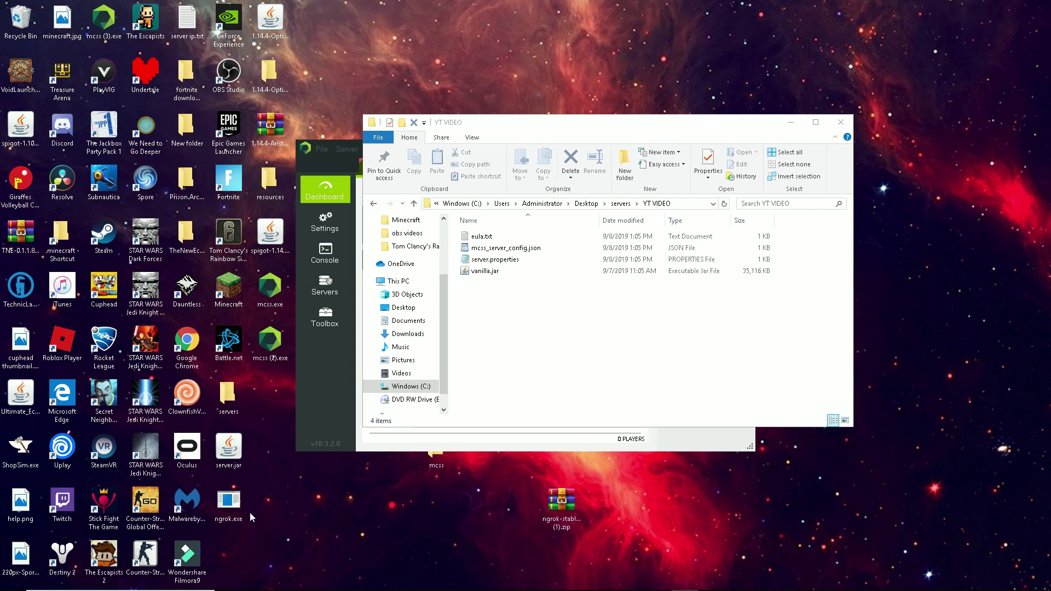
Step: Copy ngrok.exe from the desktop into the YT VIDEO server folder
{"action": "right_click", "coordinate": [221, 500]}
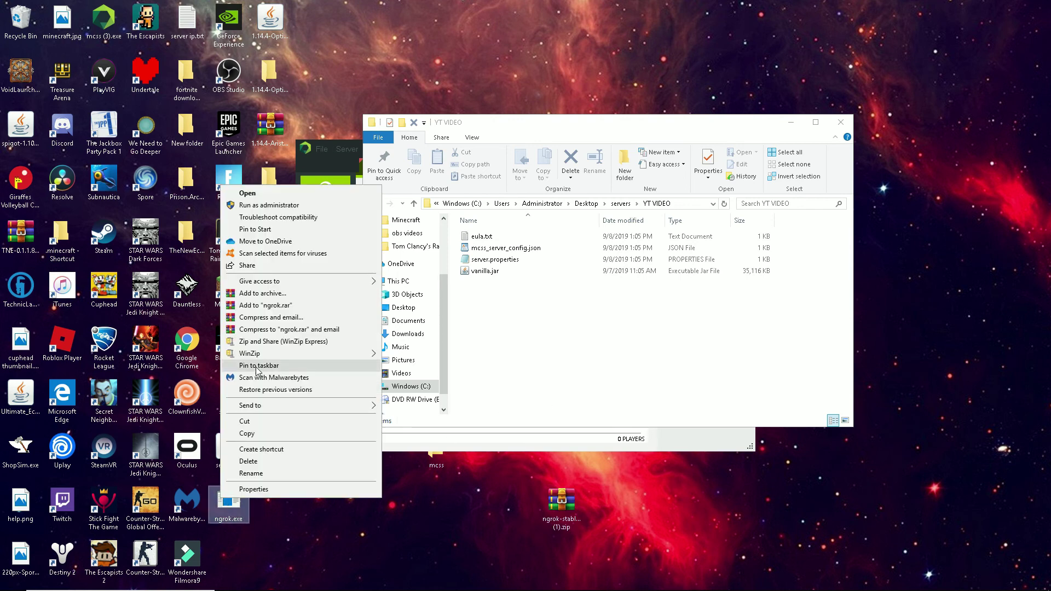
{"action": "left_click", "coordinate": [251, 434]}
{"action": "right_click", "coordinate": [513, 323]}
{"action": "left_click", "coordinate": [554, 393]}
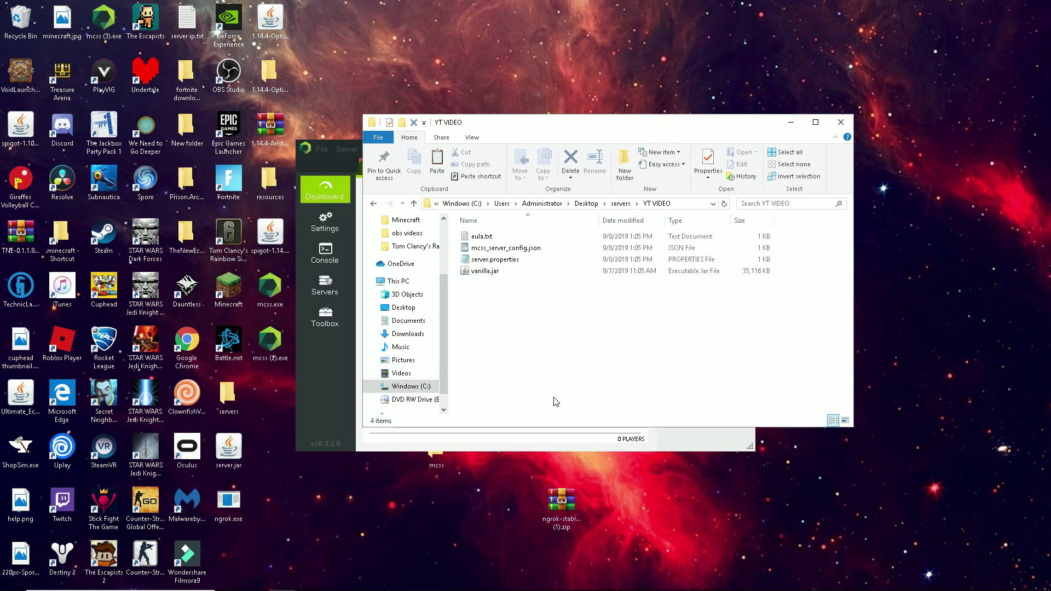
Step: Run ngrok.exe from the YT VIDEO folder, start a tunnel with "ngrok tcp 25563", and examine its forwarding address
{"action": "double_click", "coordinate": [514, 260]}
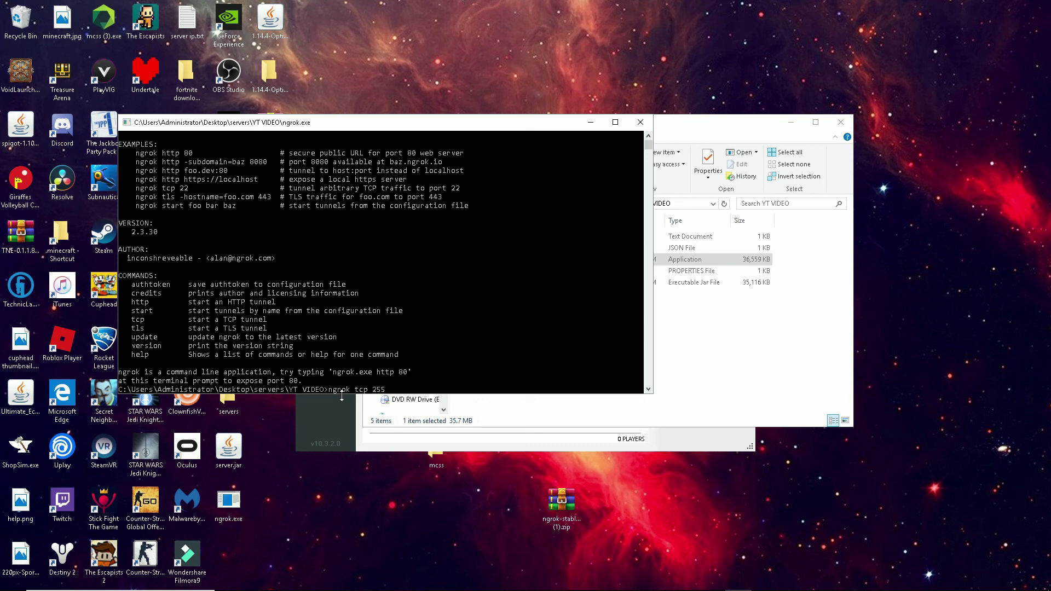
{"action": "key", "text": "Return"}
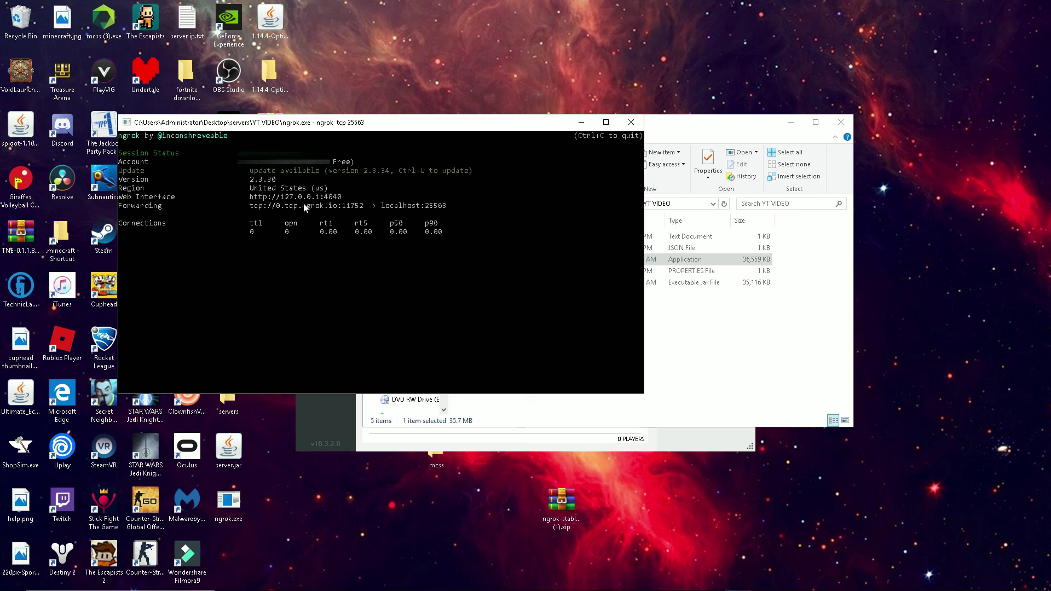
{"action": "left_click_drag", "start_coordinate": [280, 202], "coordinate": [364, 209]}
{"action": "left_click_drag", "start_coordinate": [280, 205], "coordinate": [201, 123]}
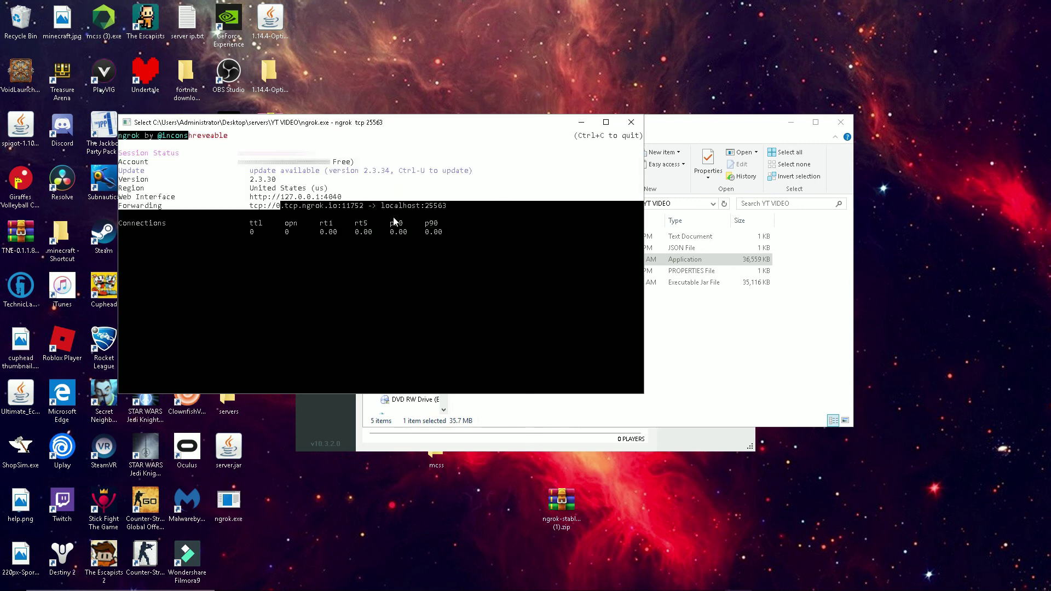
{"action": "left_click", "coordinate": [294, 212]}
{"action": "left_click", "coordinate": [432, 274]}
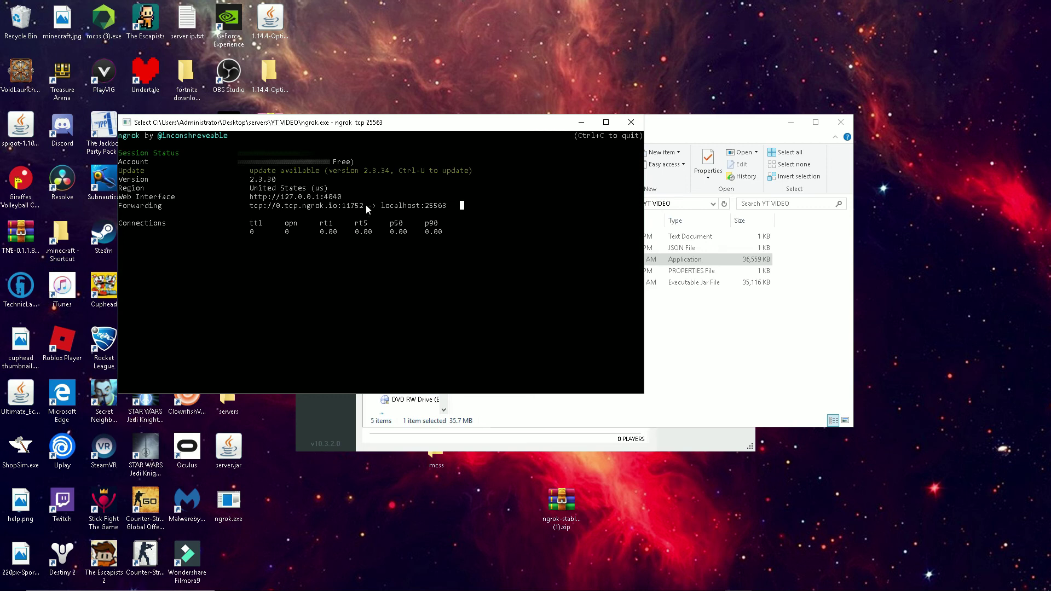
{"action": "left_click", "coordinate": [630, 122]}
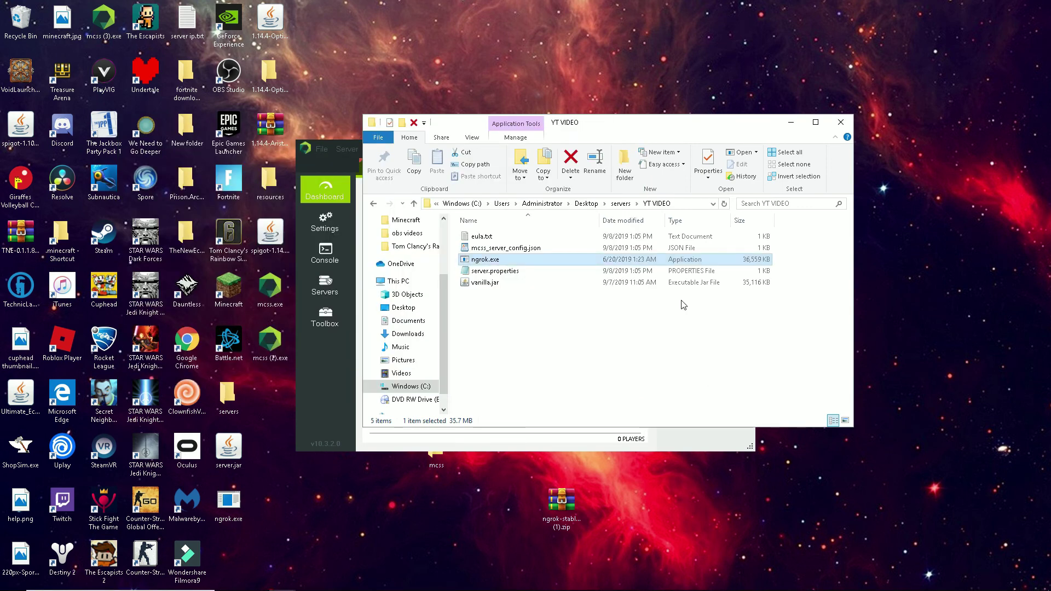
Step: Close File Explorer, start the YT VIDEO server in MC Server Soft, and view its console
{"action": "mouse_move", "coordinate": [710, 588]}
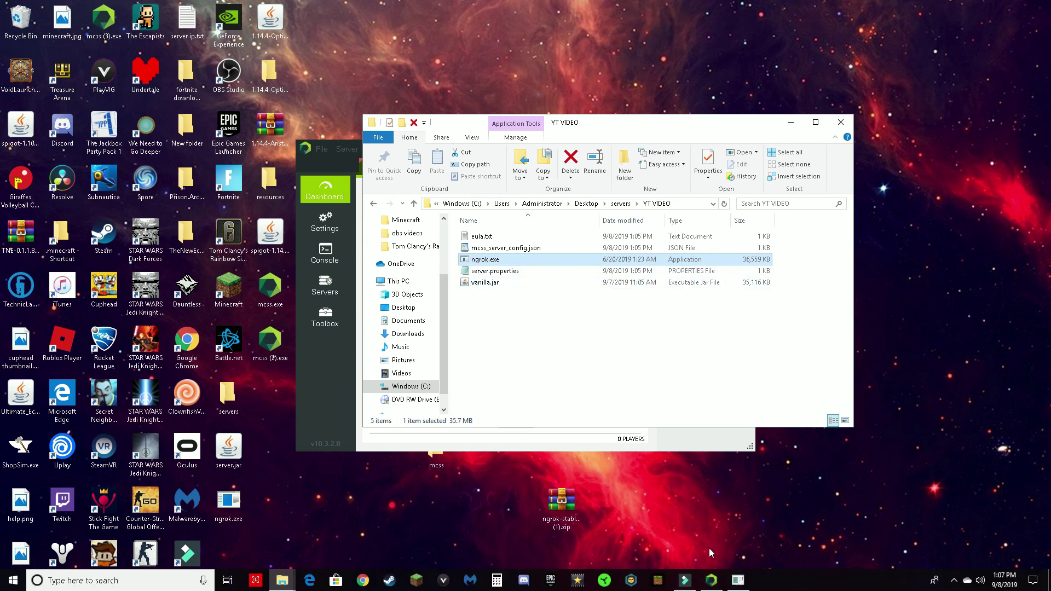
{"action": "left_click", "coordinate": [841, 123]}
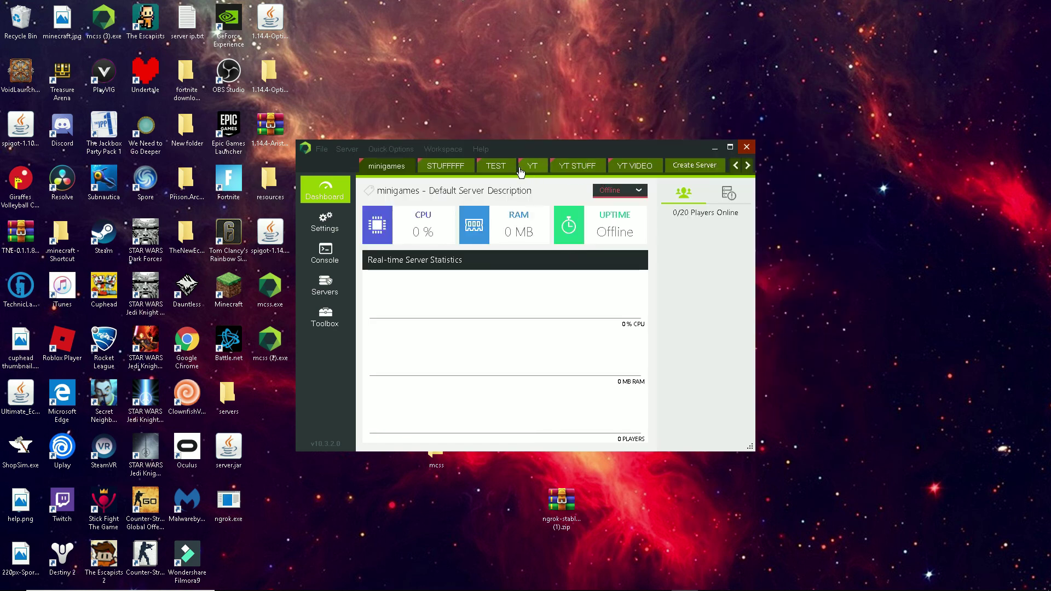
{"action": "left_click", "coordinate": [635, 174]}
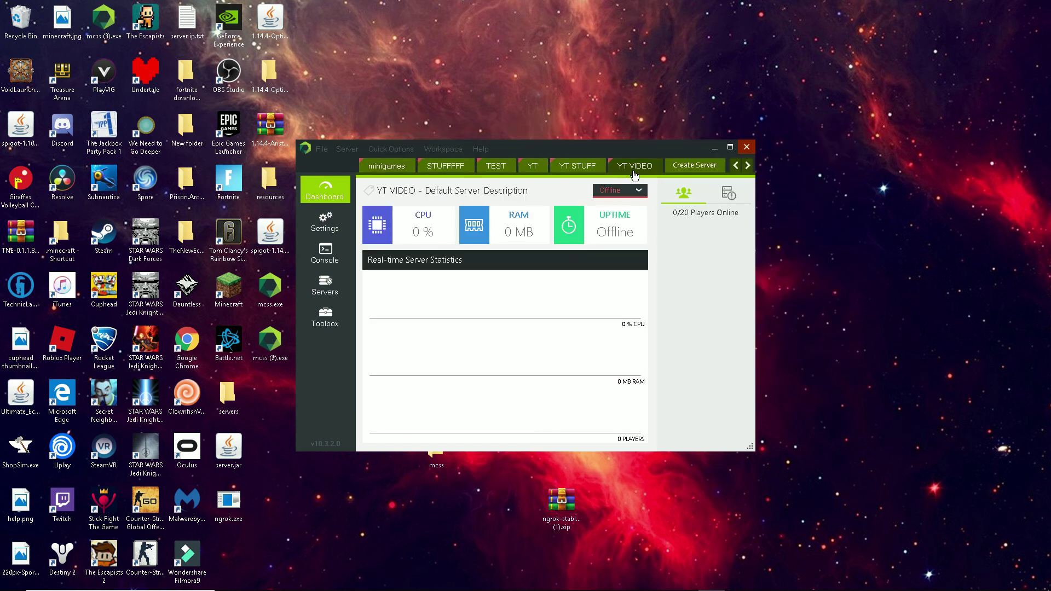
{"action": "left_click", "coordinate": [619, 190]}
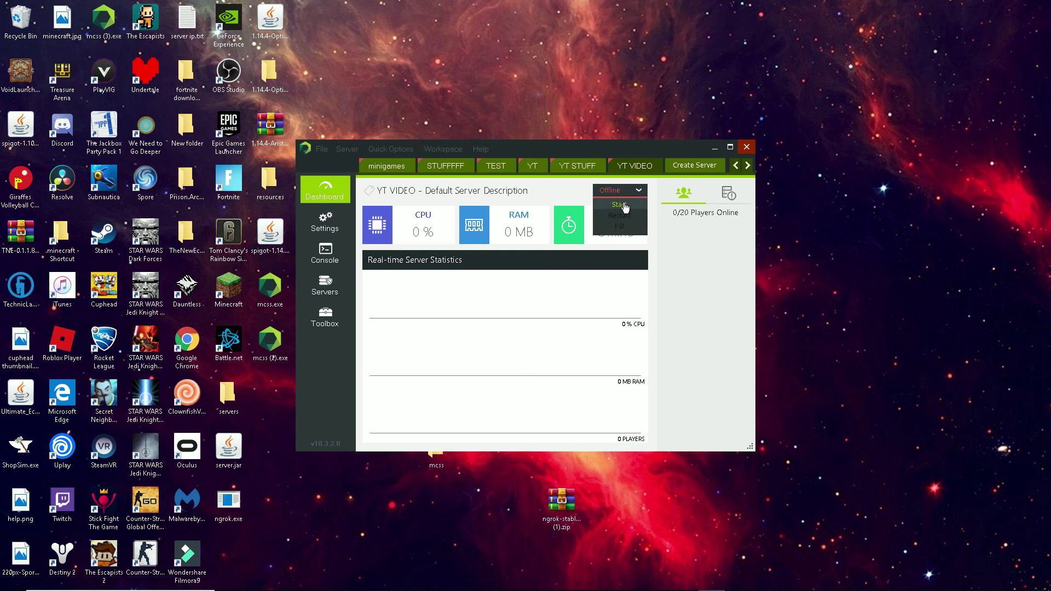
{"action": "left_click", "coordinate": [624, 205]}
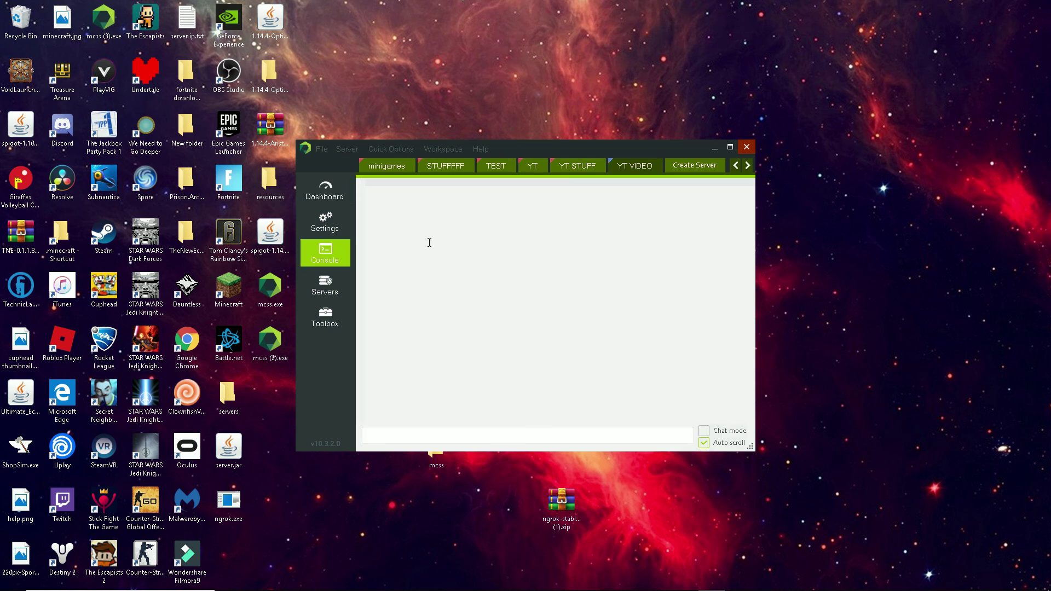
Step: Start Minecraft: Java Edition through the Minecraft Launcher and minimize the MC Server Soft window
{"action": "left_click", "coordinate": [232, 295]}
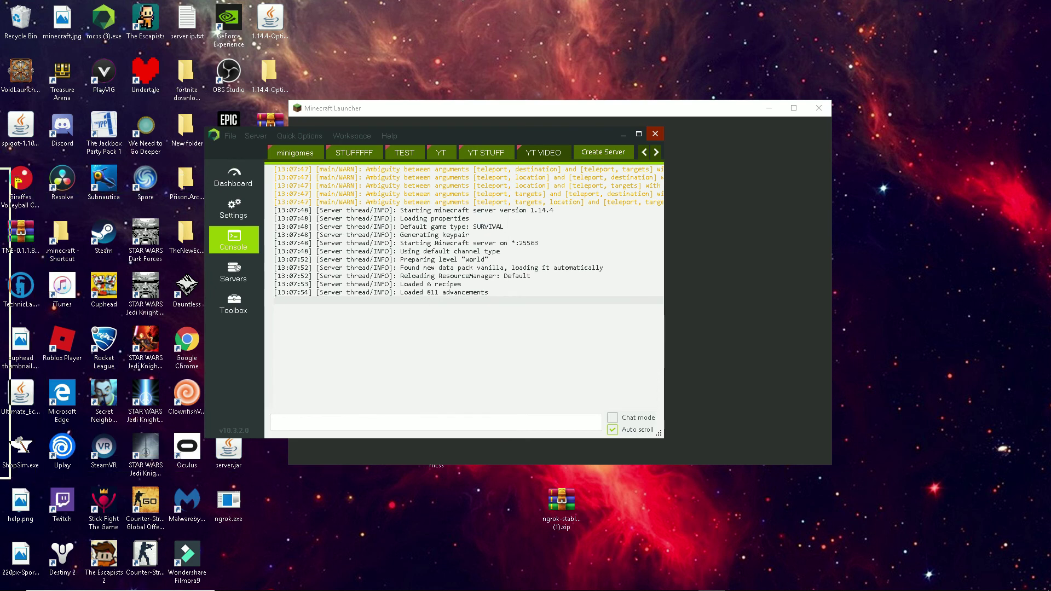
{"action": "left_click", "coordinate": [557, 440]}
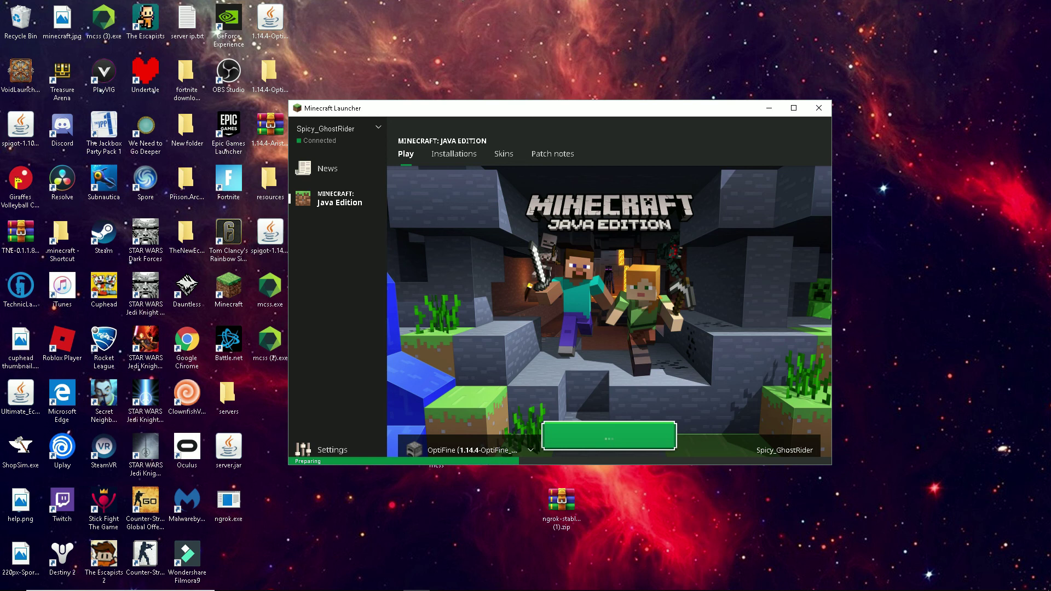
{"action": "left_click_drag", "start_coordinate": [0, 173], "coordinate": [669, 172]}
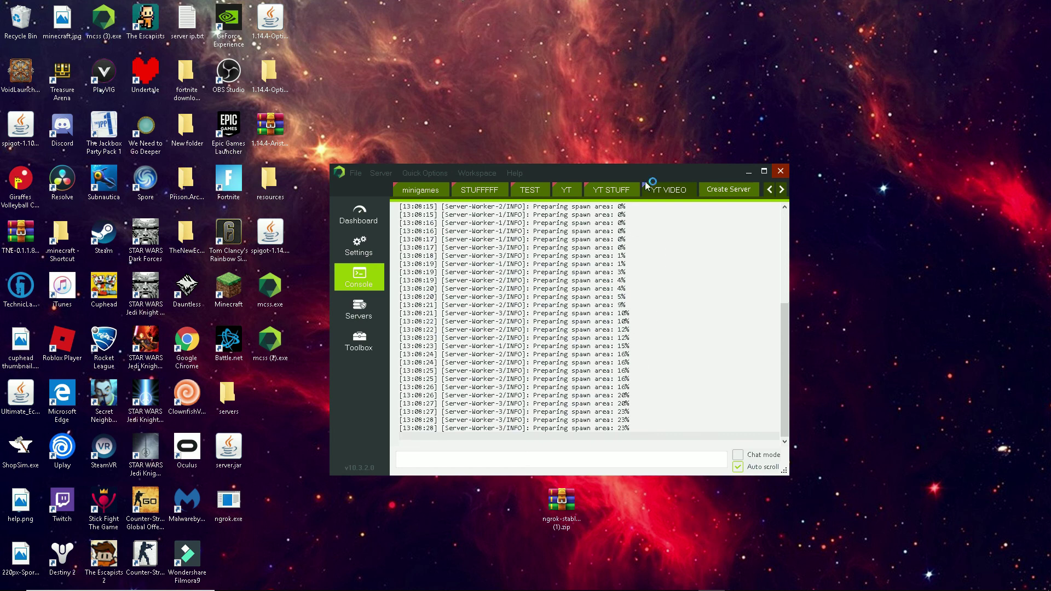
{"action": "left_click", "coordinate": [748, 171]}
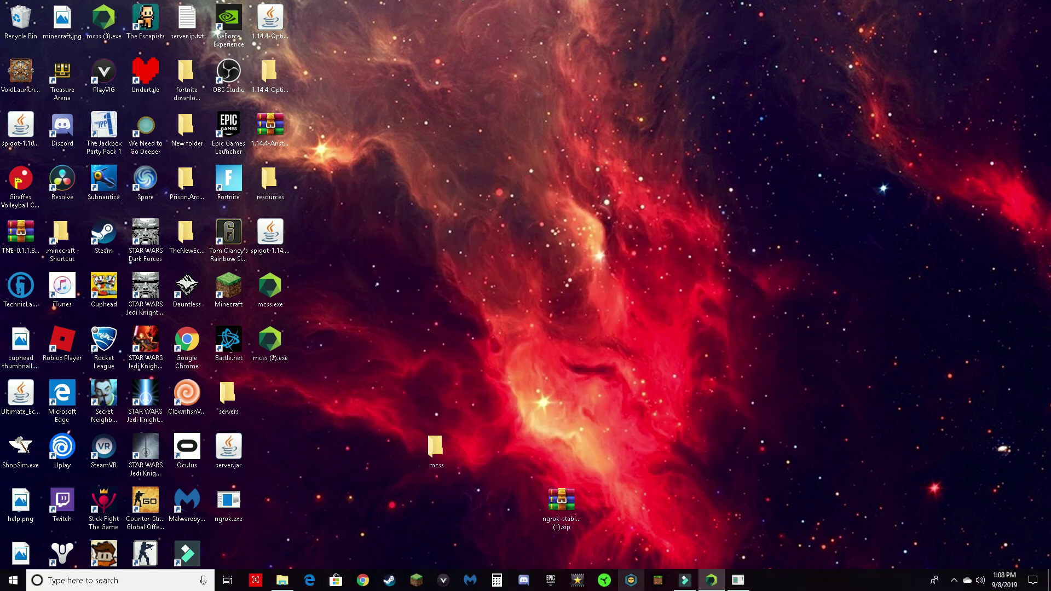
{"action": "mouse_move", "coordinate": [685, 580]}
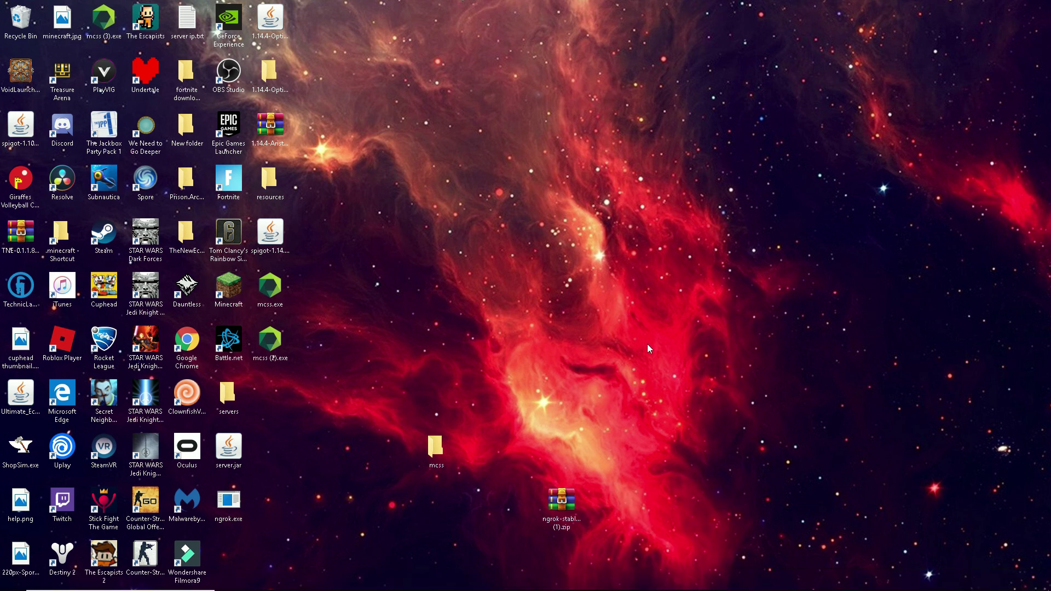
Step: Move the mcss folder and the ngrok zip archive into the columns of icons on the desktop
{"action": "left_click_drag", "start_coordinate": [543, 517], "coordinate": [410, 433]}
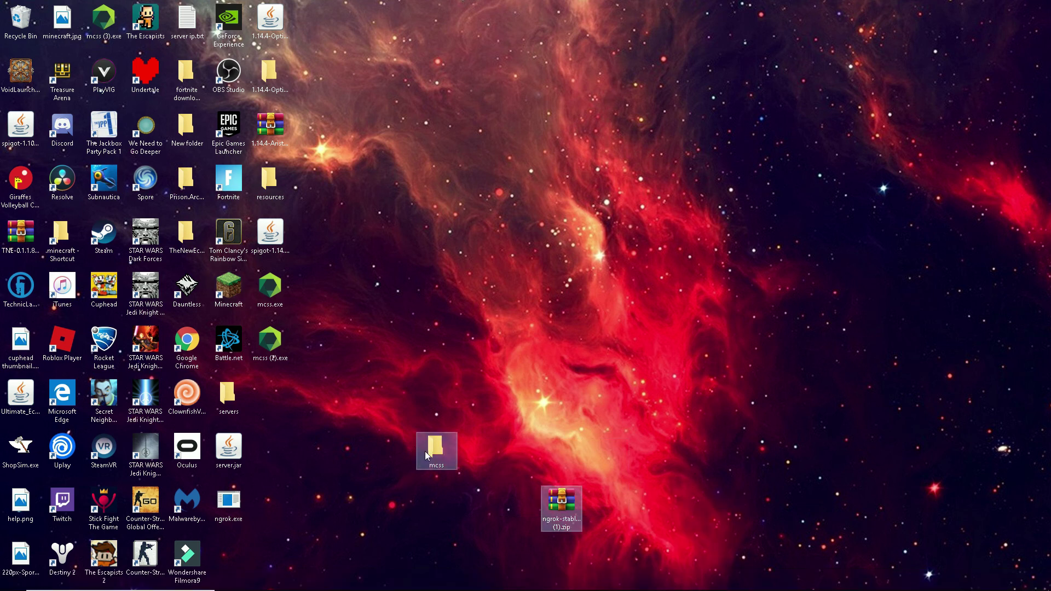
{"action": "left_click_drag", "start_coordinate": [265, 317], "coordinate": [237, 568]}
{"action": "left_click", "coordinate": [446, 431]}
{"action": "left_click", "coordinate": [364, 494]}
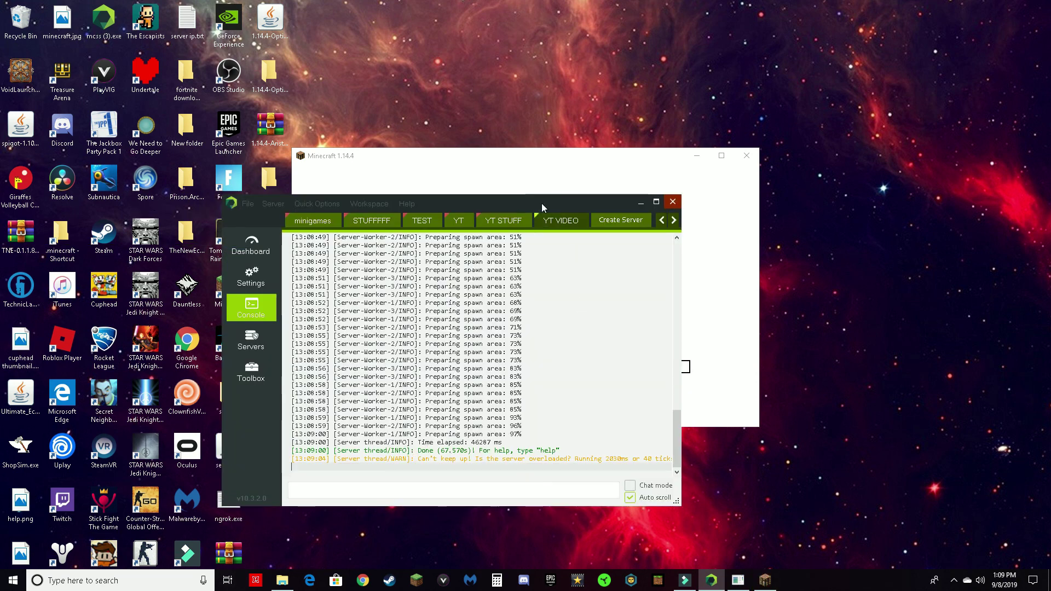
Step: Minimize the server console window and maximize the Minecraft 1.14.4 window
{"action": "left_click", "coordinate": [711, 580]}
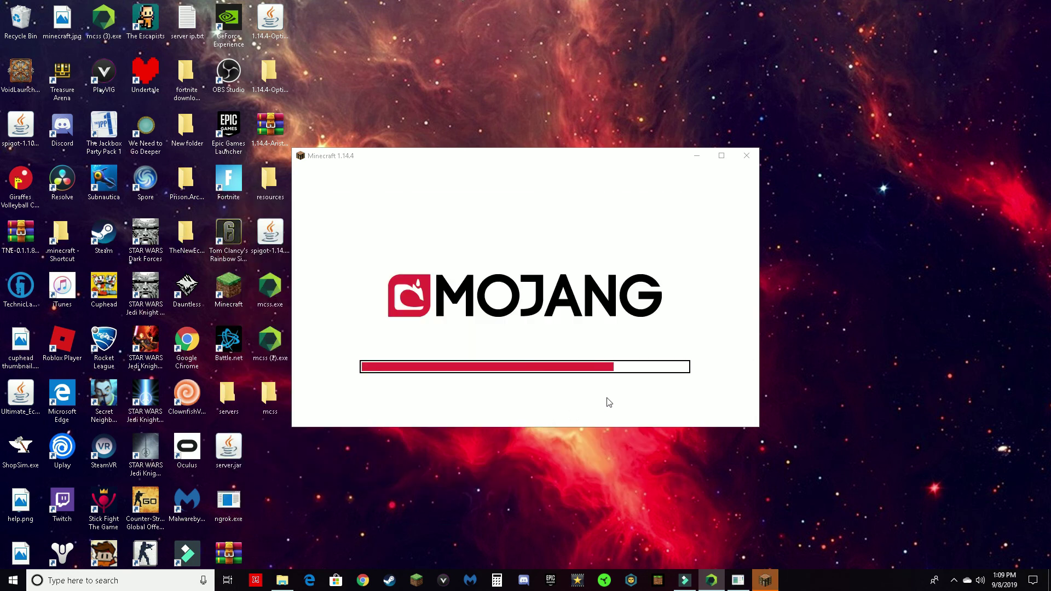
{"action": "left_click", "coordinate": [631, 401]}
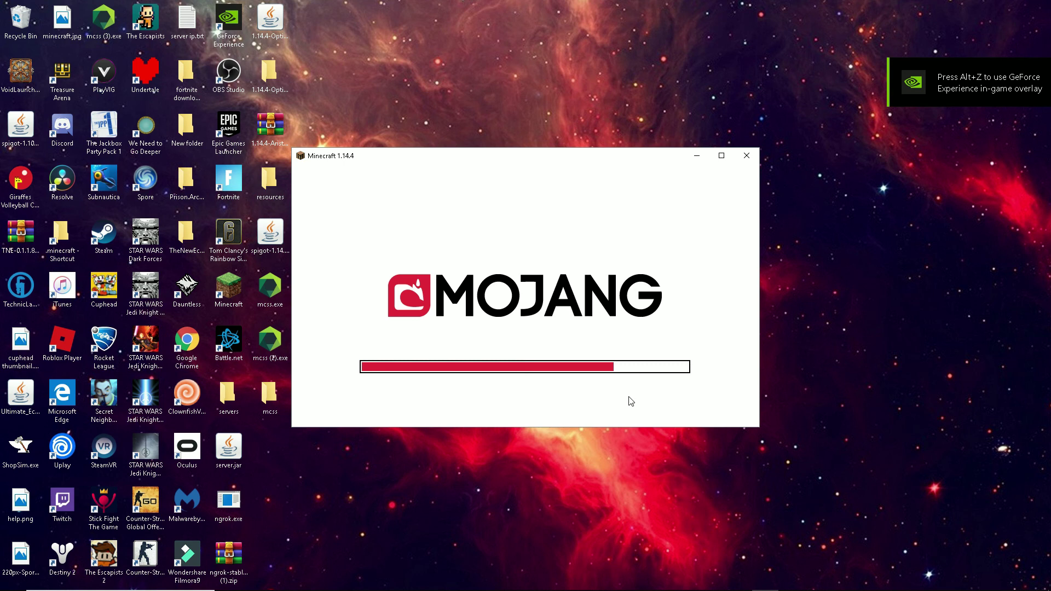
{"action": "left_click", "coordinate": [721, 155]}
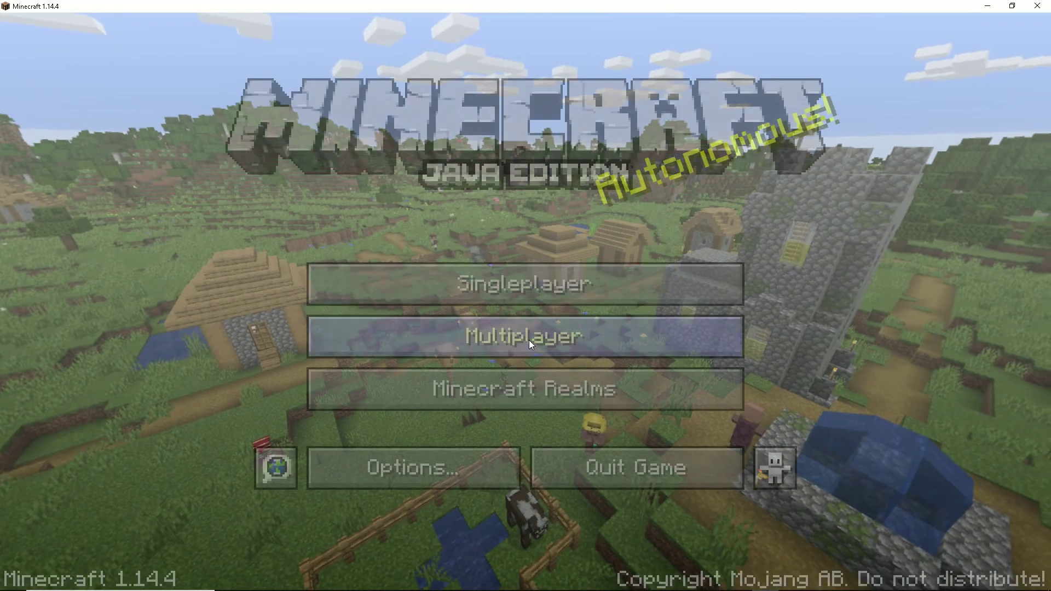
Step: Join the multiplayer server by direct connection, replacing the stored server address with 0.tcp.ngrok.io:11752
{"action": "left_click", "coordinate": [528, 336]}
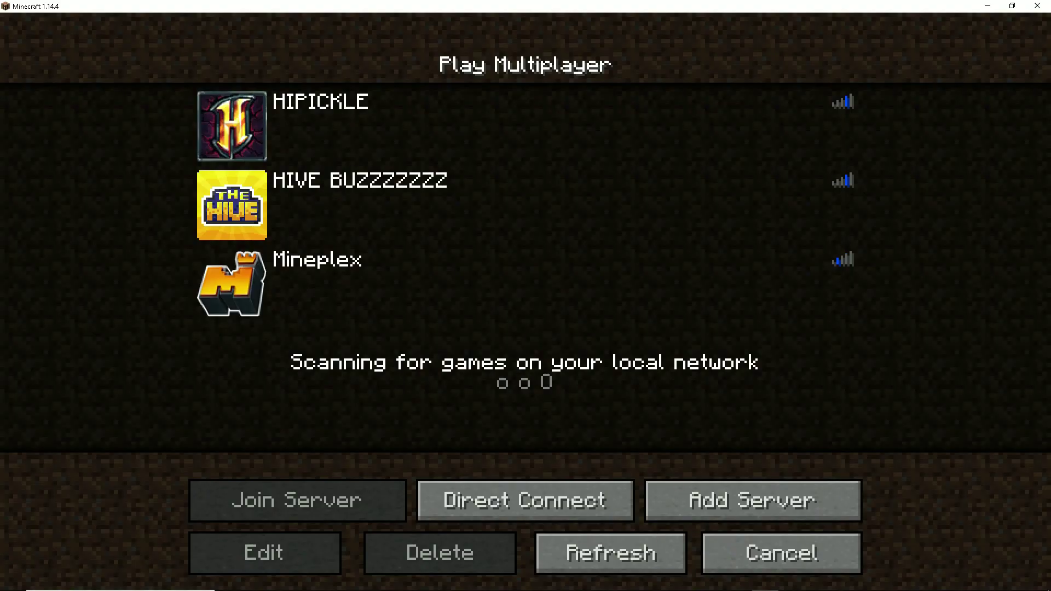
{"action": "left_click", "coordinate": [555, 491]}
{"action": "key", "text": "BackSpace"}
{"action": "key", "text": "BackSpace"}
{"action": "key", "text": "BackSpace"}
{"action": "key", "text": "BackSpace"}
{"action": "key", "text": "BackSpace"}
{"action": "key", "text": "BackSpace"}
{"action": "key", "text": "BackSpace"}
{"action": "key", "text": "BackSpace"}
{"action": "key", "text": "BackSpace"}
{"action": "key", "text": "BackSpace"}
{"action": "key", "text": "BackSpace"}
{"action": "key", "text": "BackSpace"}
{"action": "key", "text": "BackSpace"}
{"action": "key", "text": "BackSpace"}
{"action": "key", "text": "BackSpace"}
{"action": "key", "text": "BackSpace"}
{"action": "key", "text": "BackSpace"}
{"action": "key", "text": "BackSpace"}
{"action": "key", "text": "BackSpace"}
{"action": "key", "text": "BackSpace"}
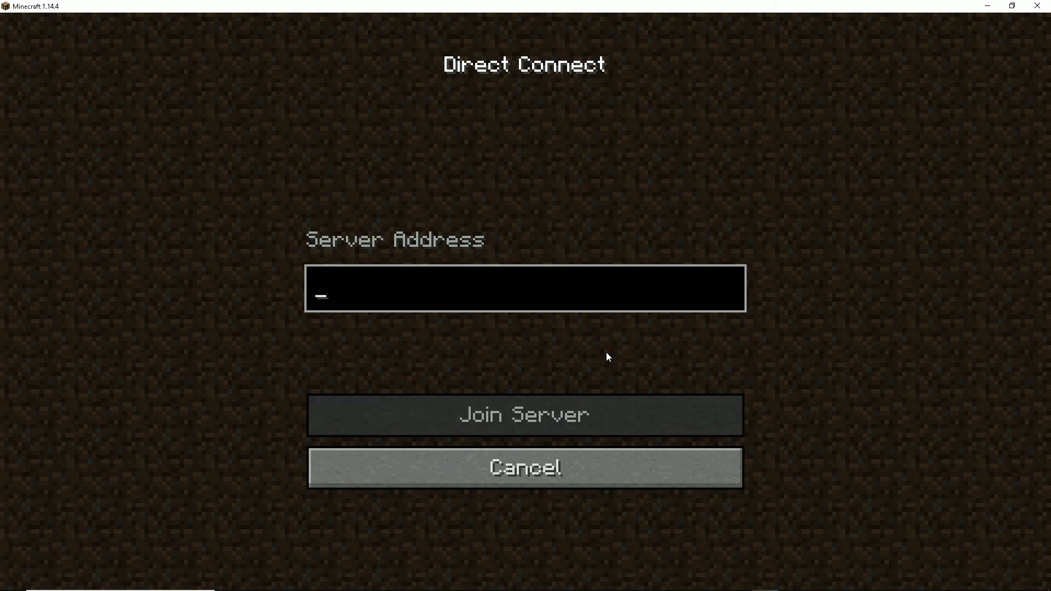
{"action": "type", "text": "0.tcp.ngrok.io:11752"}
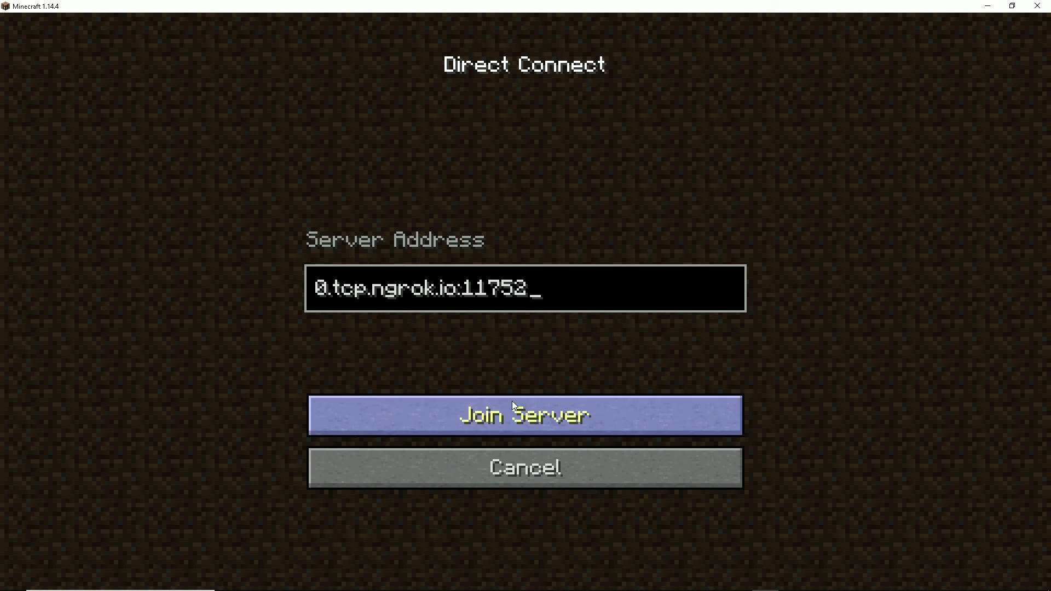
{"action": "left_click", "coordinate": [526, 400]}
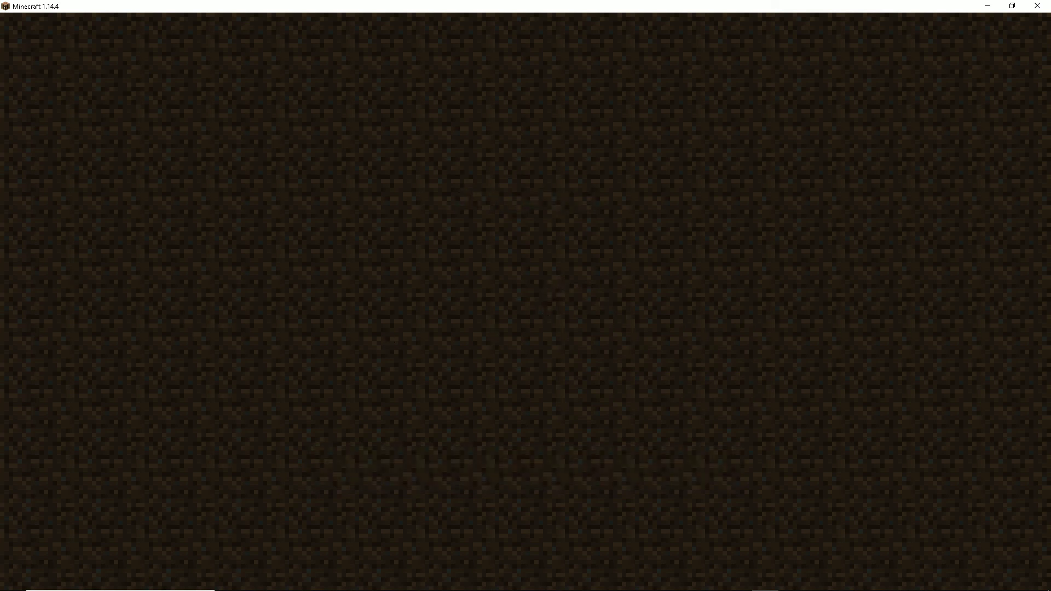
Step: Switch to MC Server Soft, examine the YT VIDEO console for the player's login, and return to the maximized Minecraft window
{"action": "key", "text": "alt+Tab"}
{"action": "key", "text": "super+Left"}
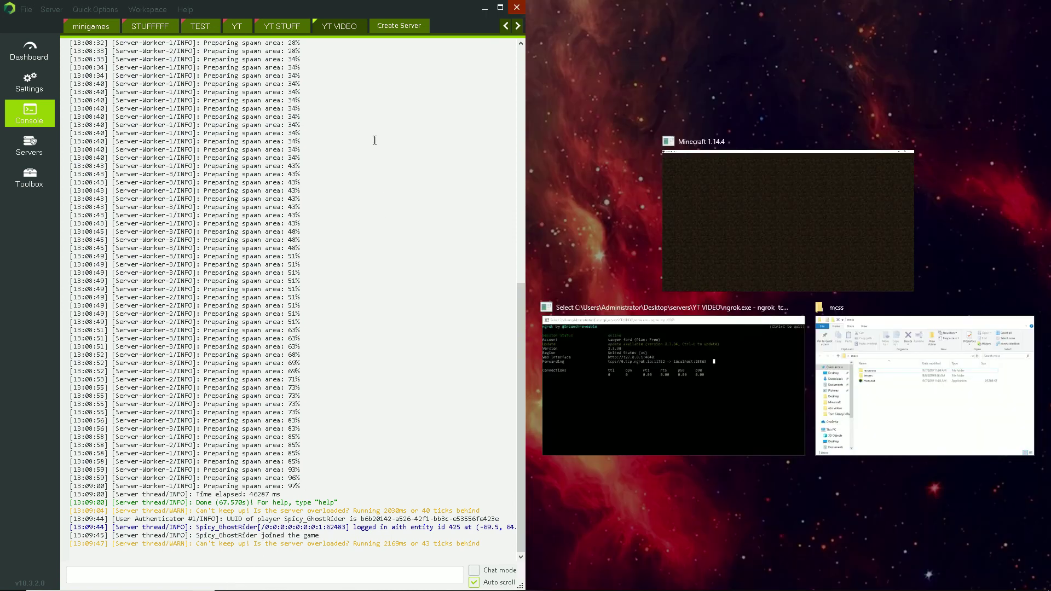
{"action": "key", "text": "Return"}
{"action": "key", "text": "super+Up"}
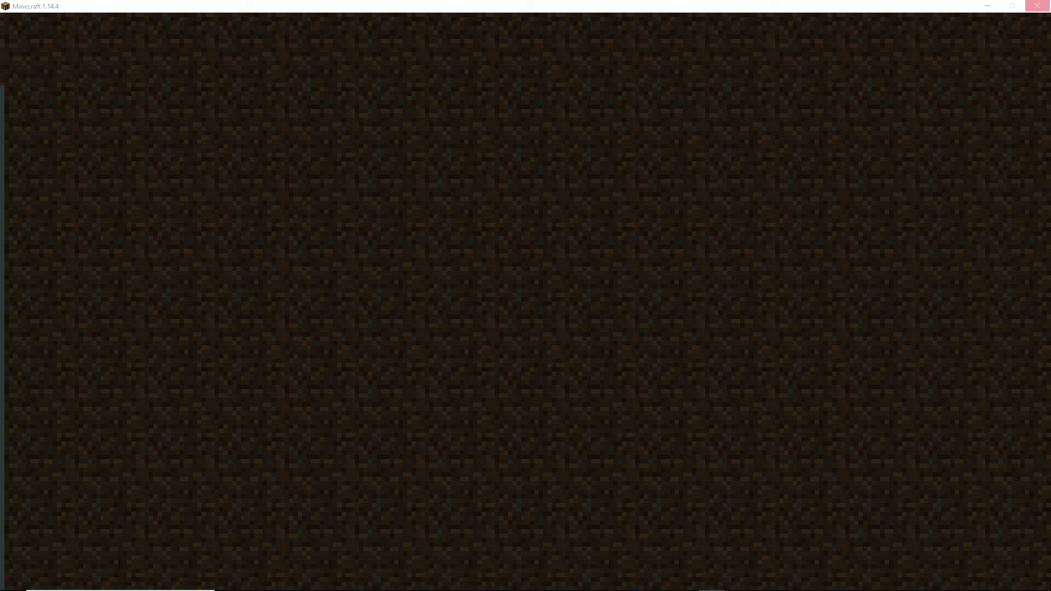
Step: Switch to the MC Server Soft console, restore down its window and move it aside, and return to Minecraft to resume the game
{"action": "key", "text": "alt+Tab"}
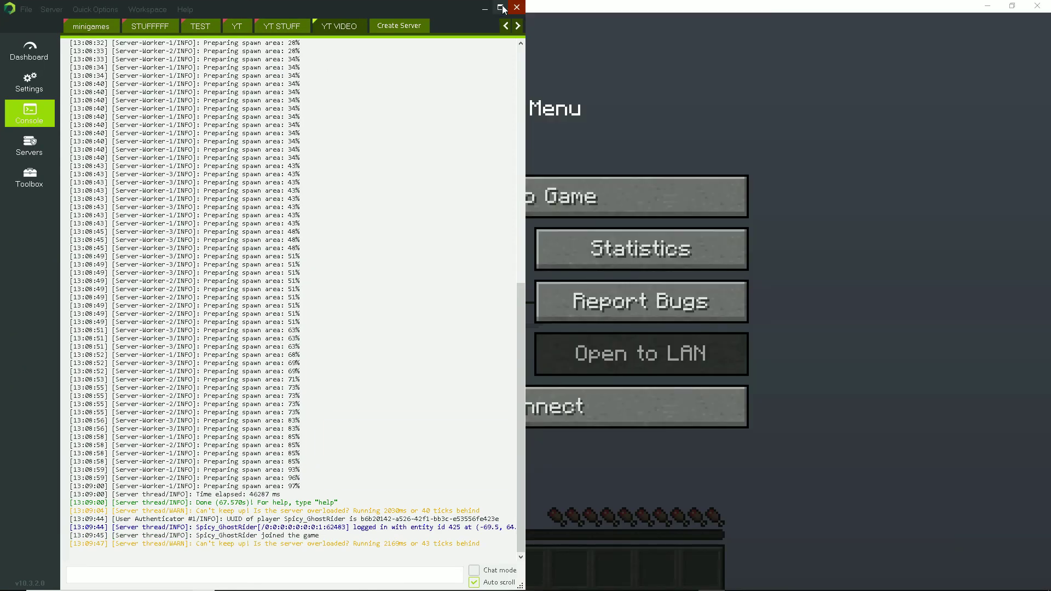
{"action": "left_click", "coordinate": [499, 7]}
{"action": "left_click", "coordinate": [1025, 7]}
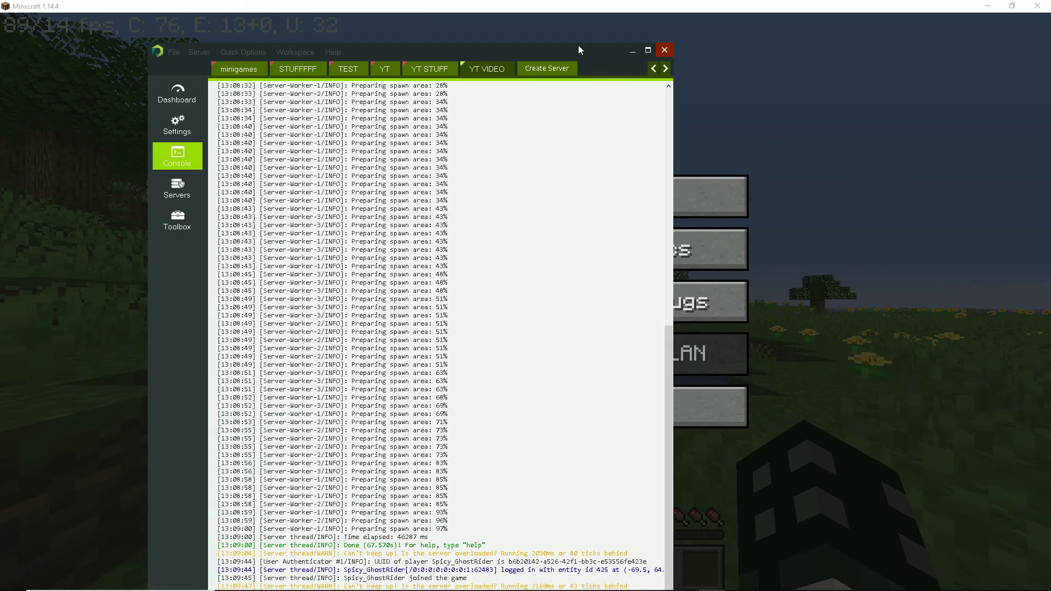
{"action": "left_click_drag", "start_coordinate": [578, 45], "coordinate": [0, 99]}
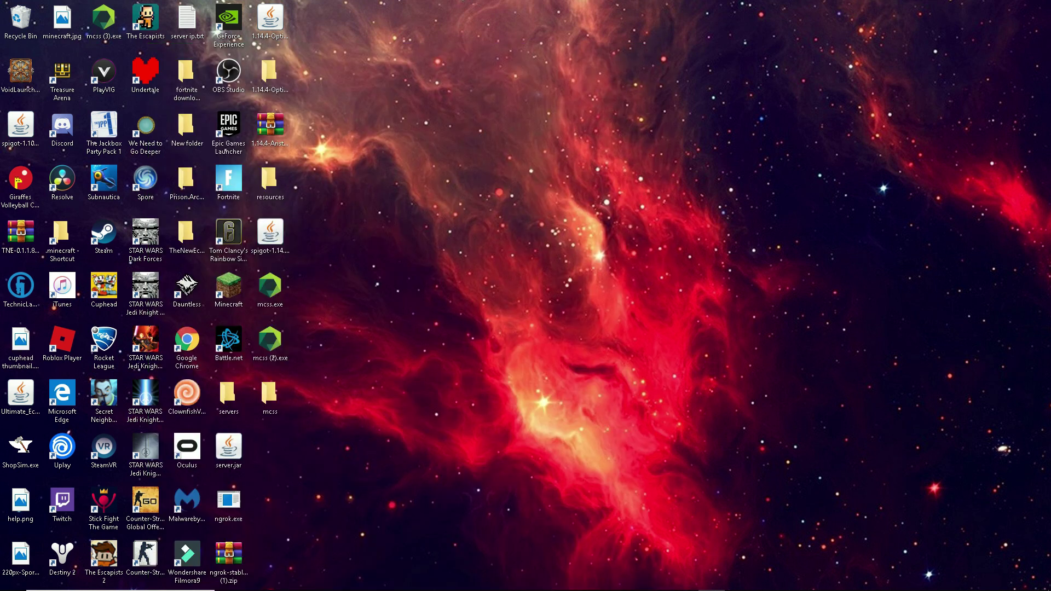
{"action": "mouse_move", "coordinate": [724, 586]}
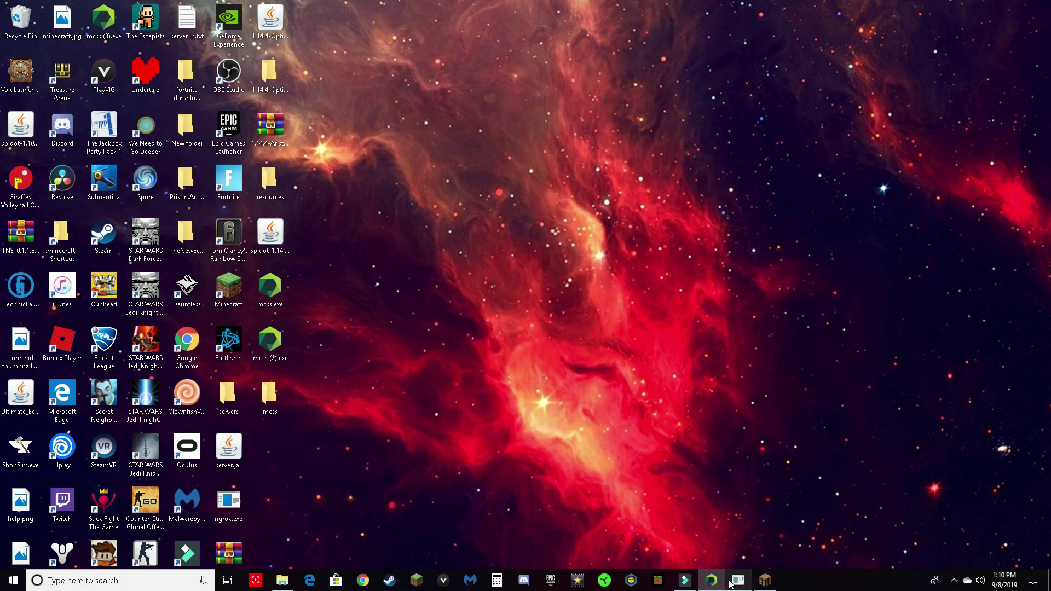
{"action": "left_click", "coordinate": [764, 580]}
{"action": "left_click", "coordinate": [525, 196]}
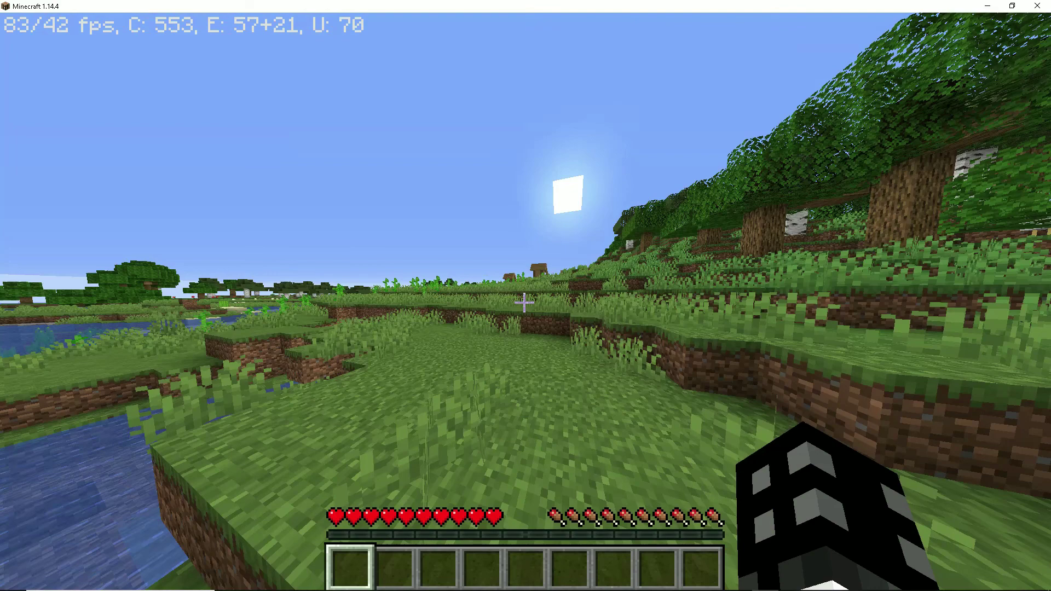
Step: Walk the player across the grassland to the village beside the fenced pen and pause the game
{"action": "key", "text": "w"}
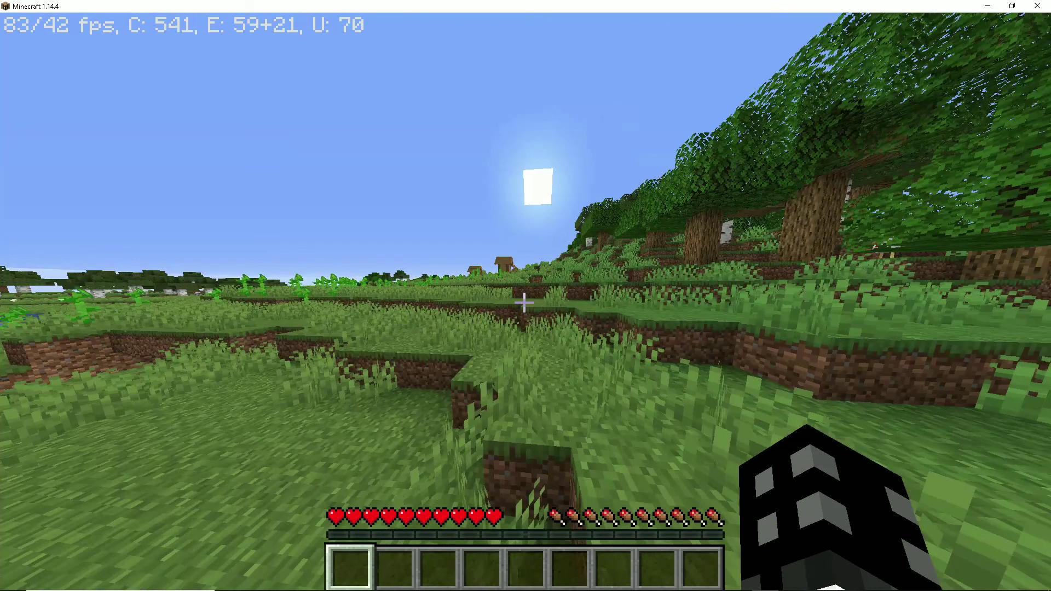
{"action": "key", "text": "w"}
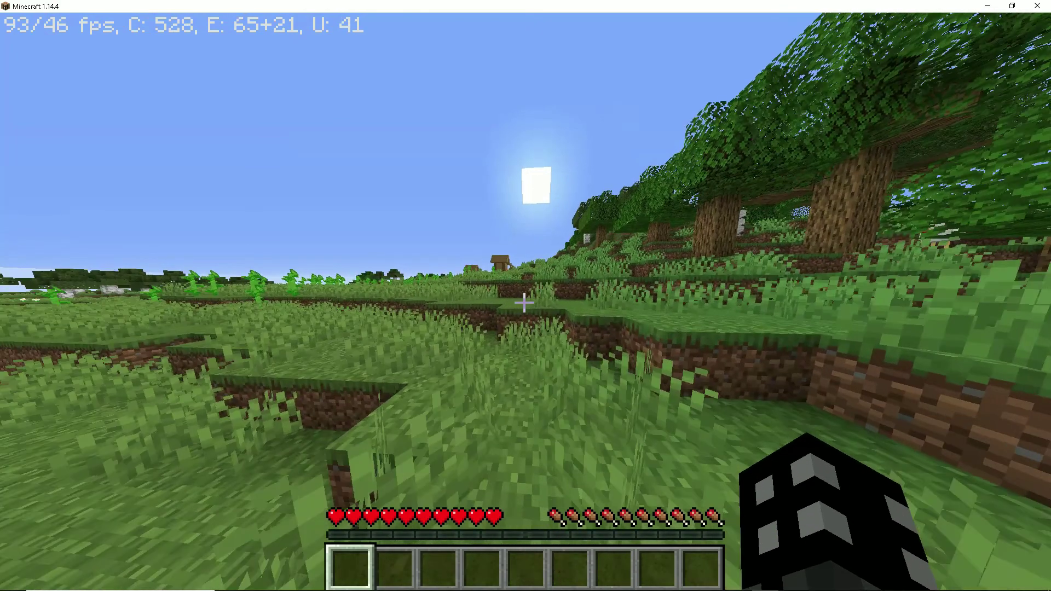
{"action": "key", "text": "w"}
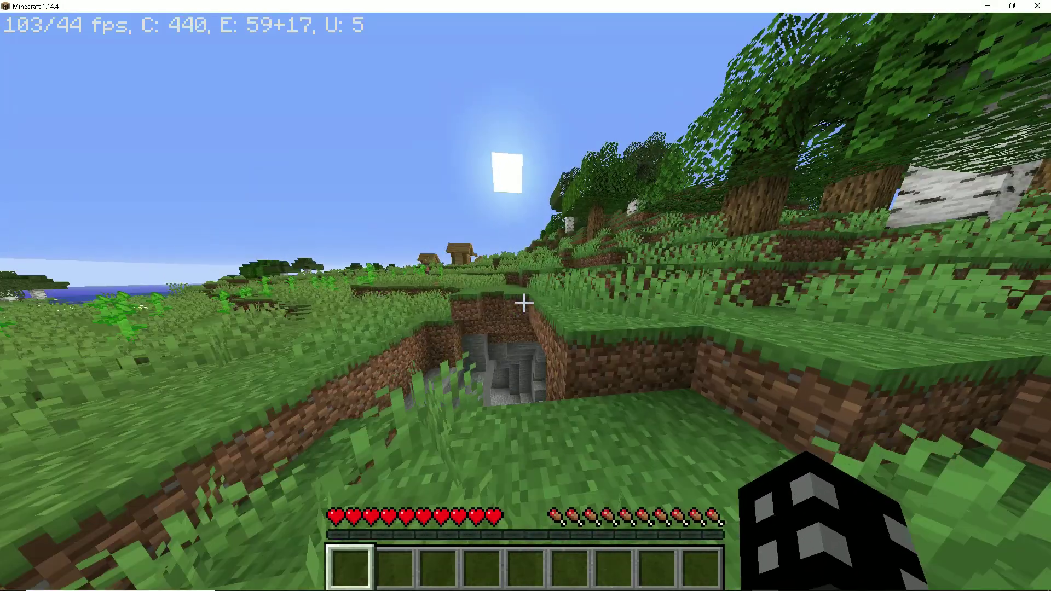
{"action": "key", "text": "w"}
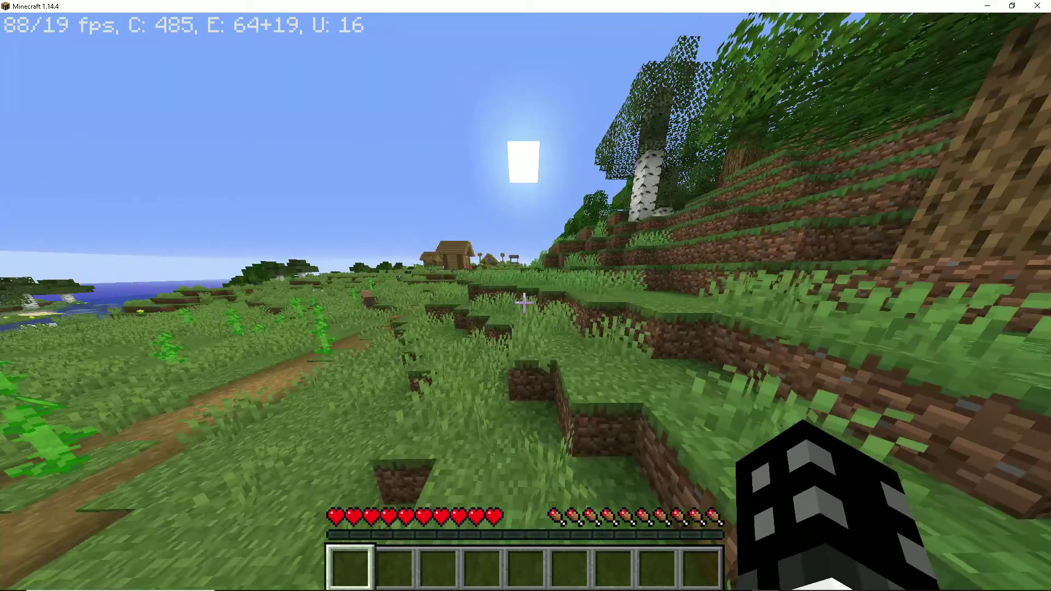
{"action": "key", "text": "w"}
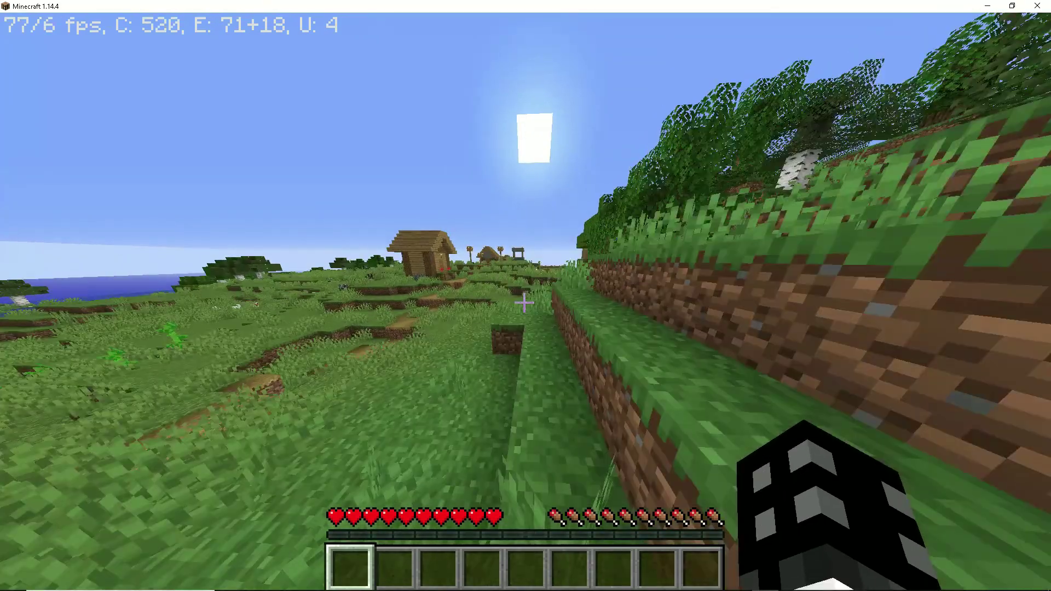
{"action": "key", "text": "w"}
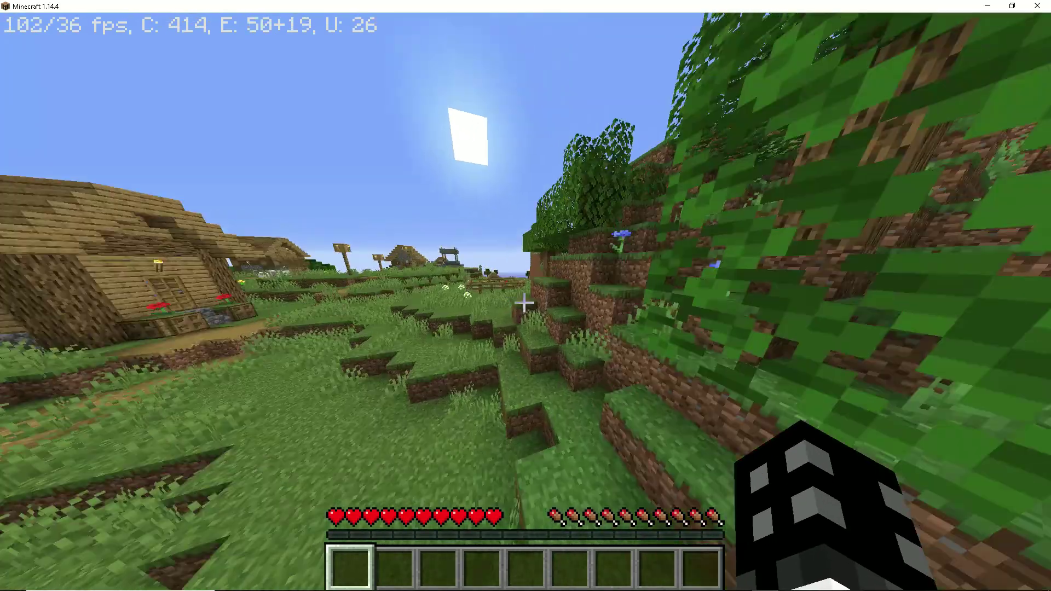
{"action": "key", "text": "w"}
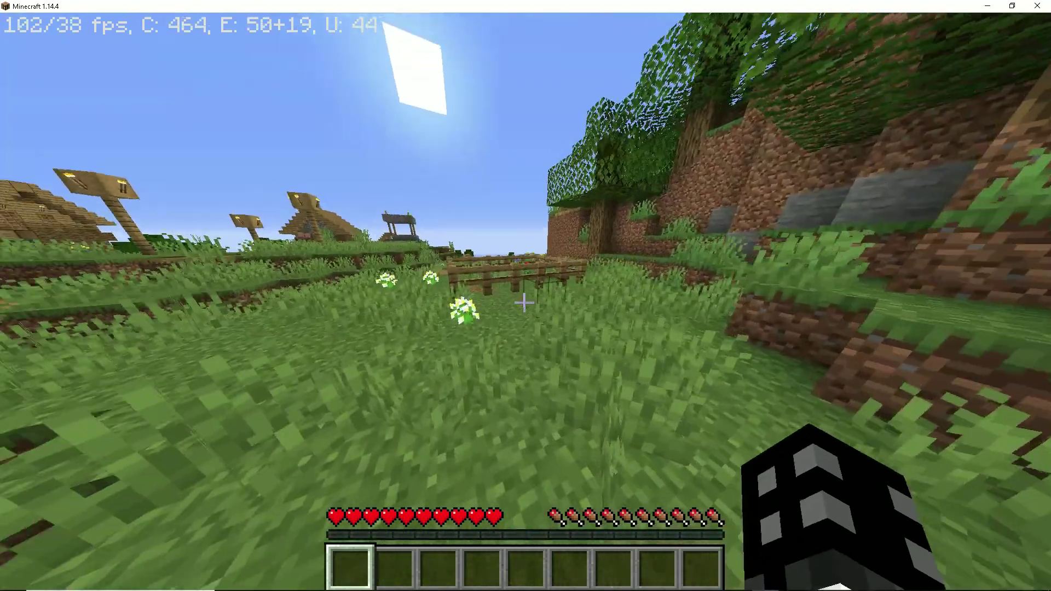
{"action": "key", "text": "w"}
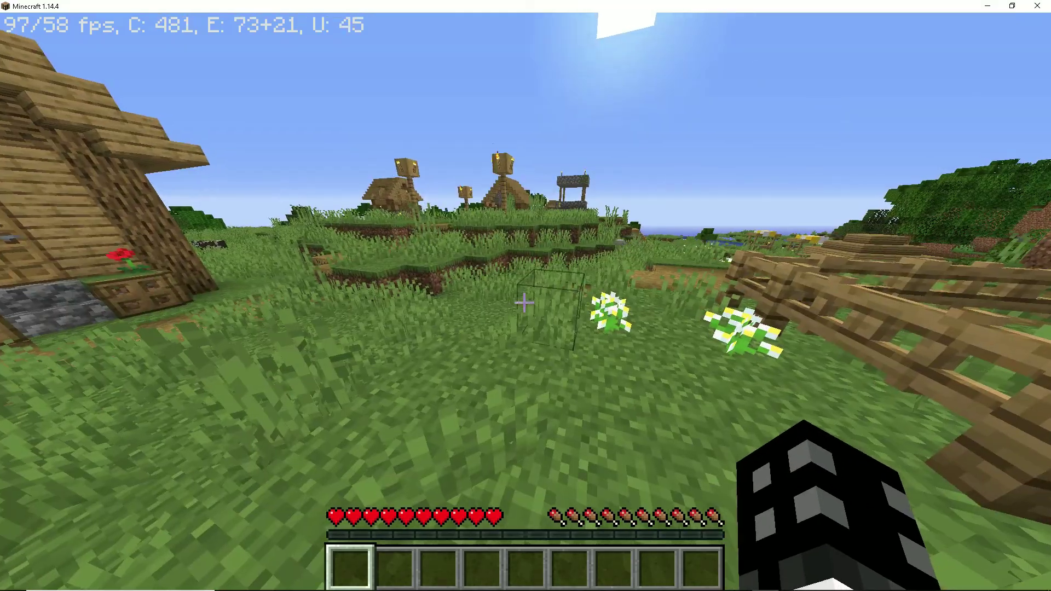
{"action": "key", "text": "Escape"}
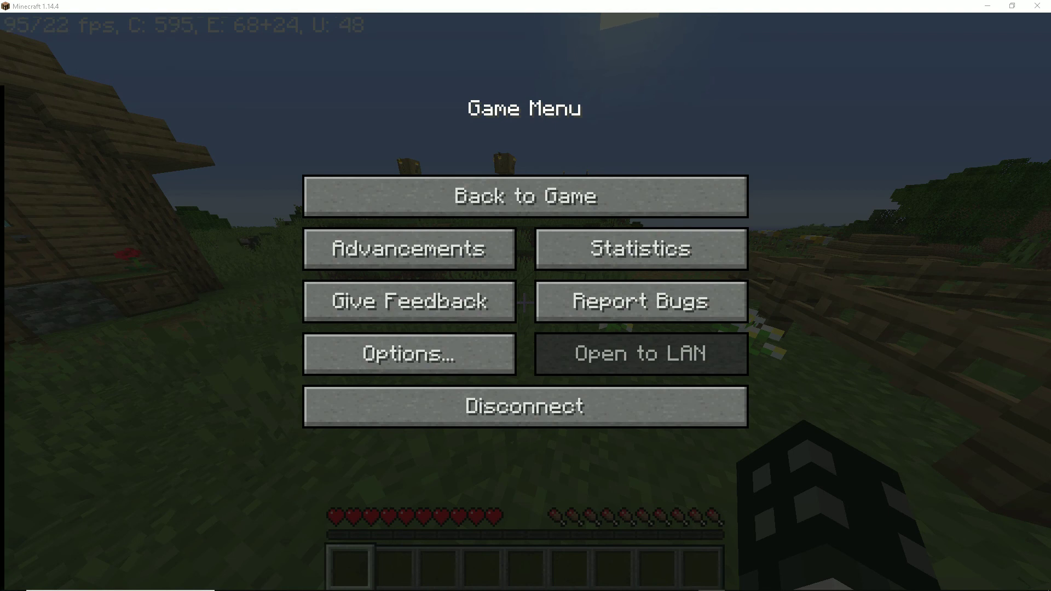
Step: Make the player a server operator with the /op command in the YT VIDEO console, and return to Minecraft
{"action": "key", "text": "alt+Tab"}
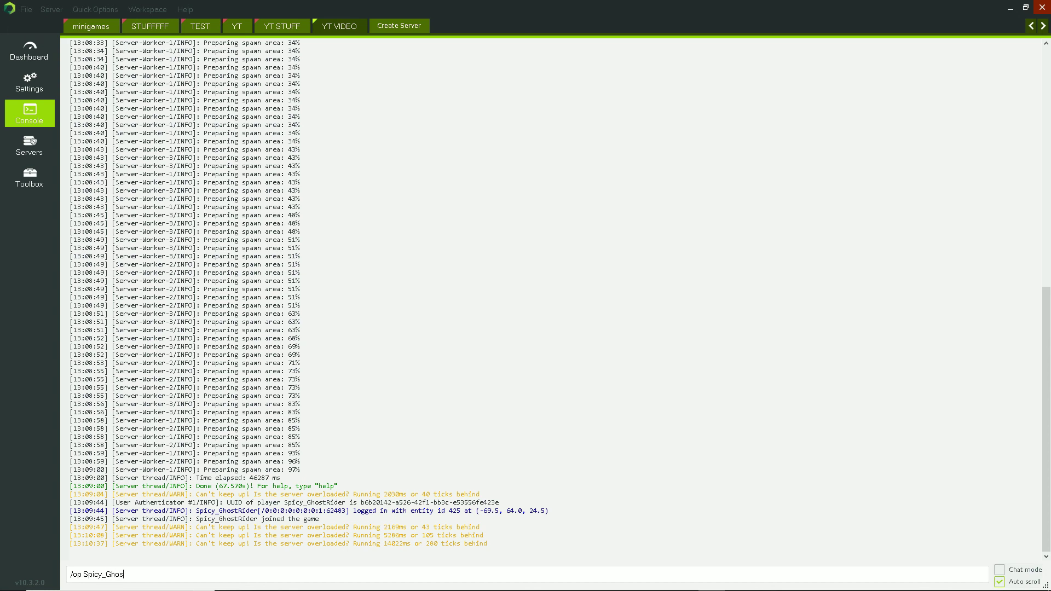
{"action": "key", "text": "Return"}
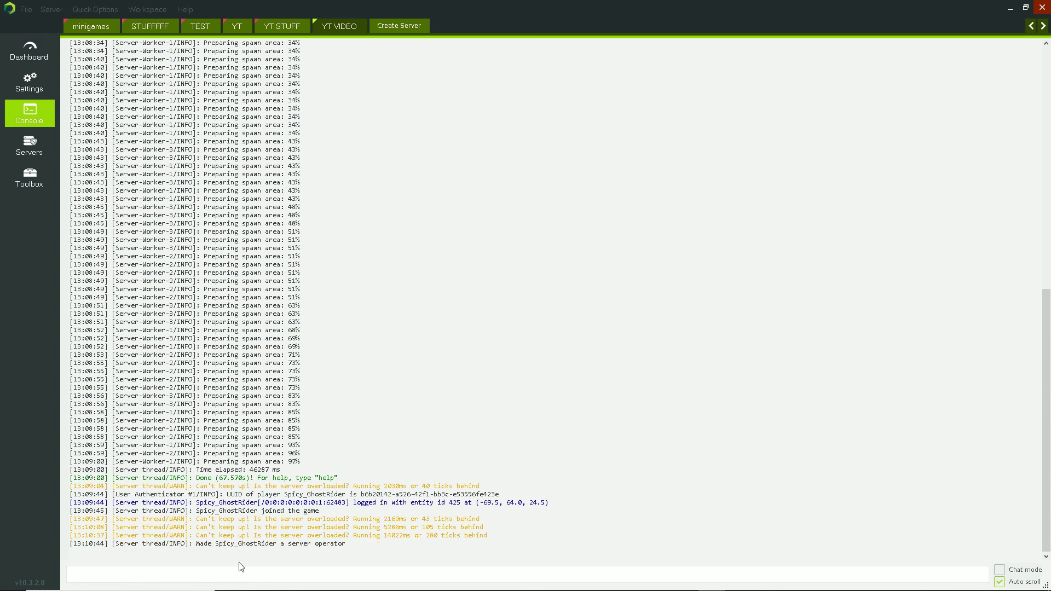
{"action": "left_click", "coordinate": [1010, 9]}
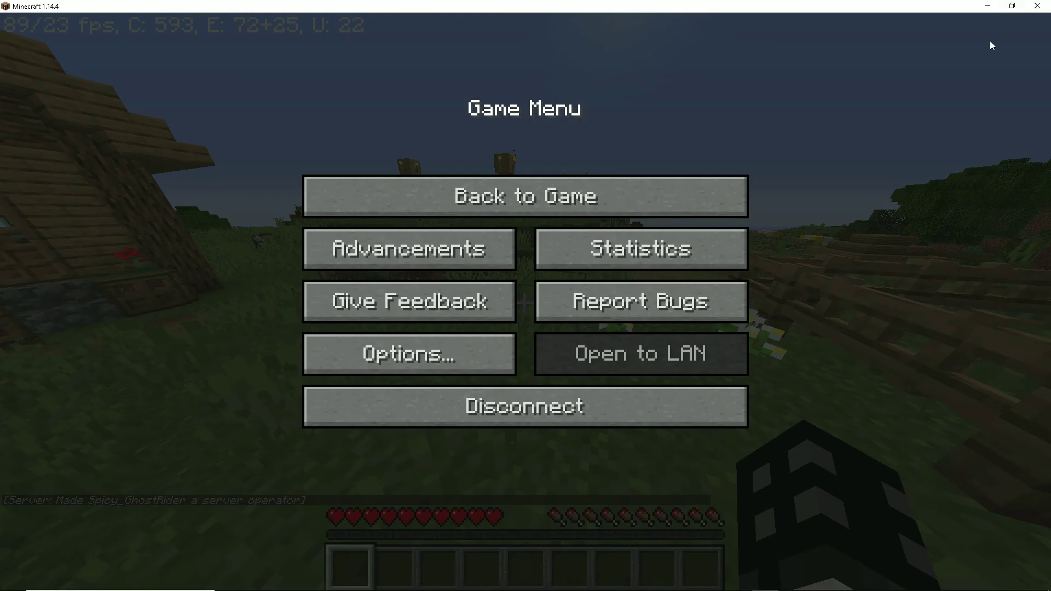
Step: Resume the game and change the player's game mode with the command /gamemode creative
{"action": "left_click", "coordinate": [621, 215]}
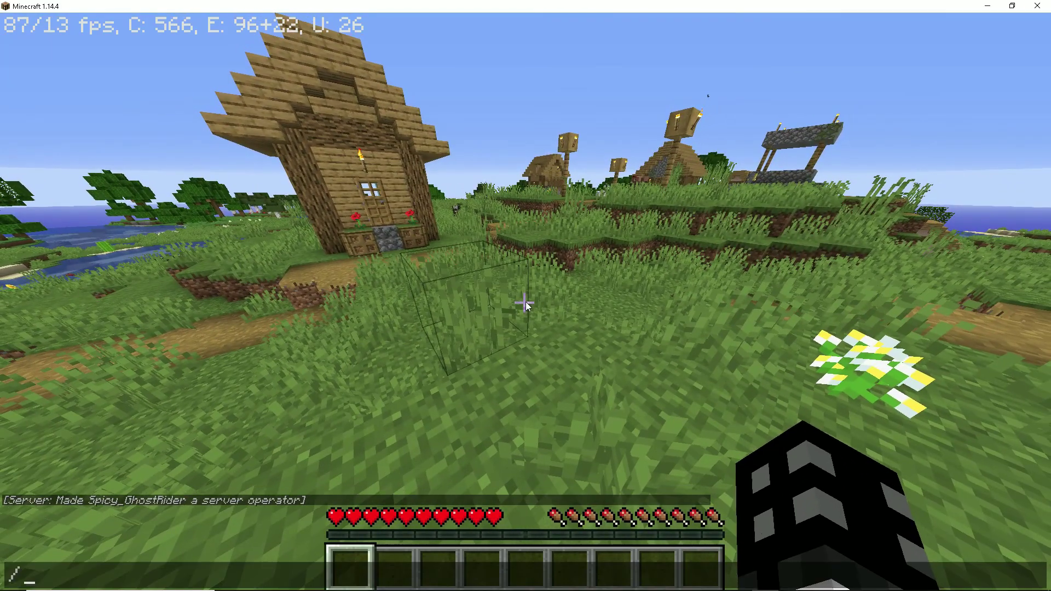
{"action": "type", "text": "/gamemode c"}
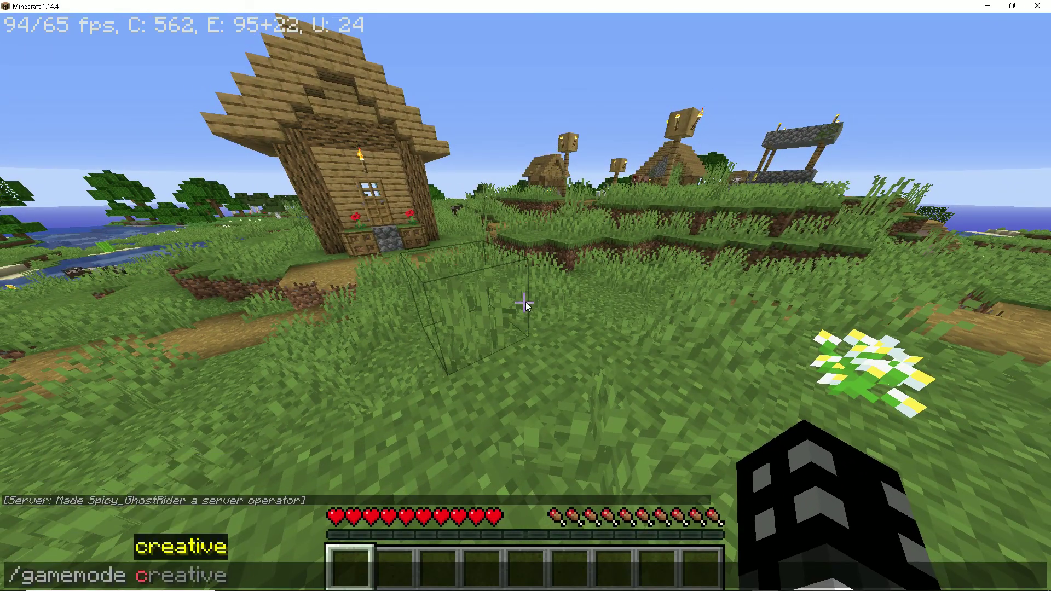
{"action": "key", "text": "Tab"}
{"action": "key", "text": "Return"}
Step: Fly the player up above the village and survey the surrounding terrain from the air
{"action": "key", "text": "w"}
{"action": "key", "text": "space"}
{"action": "key", "text": "space"}
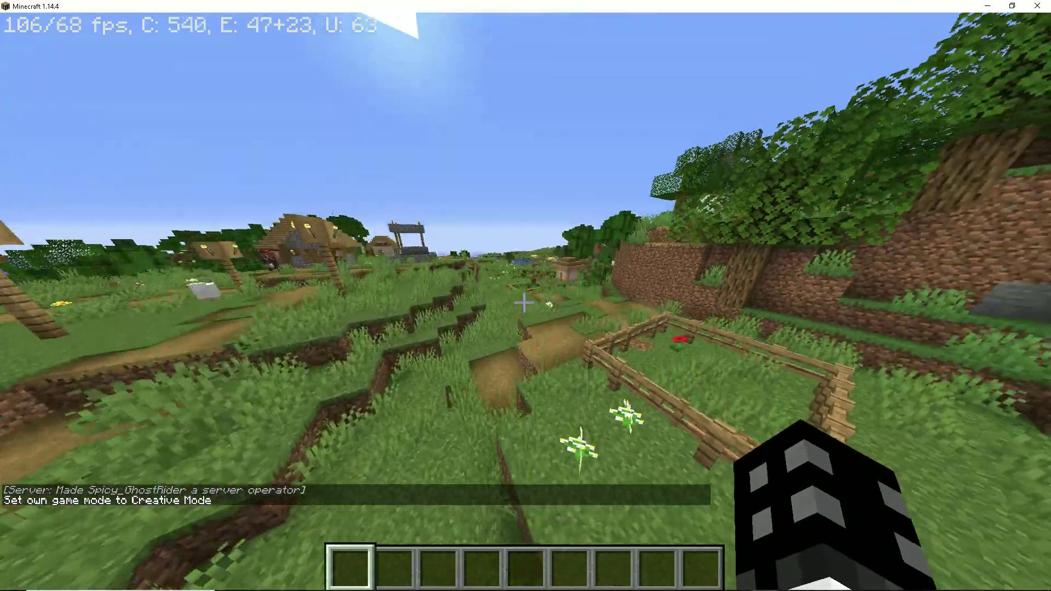
{"action": "key", "text": "w"}
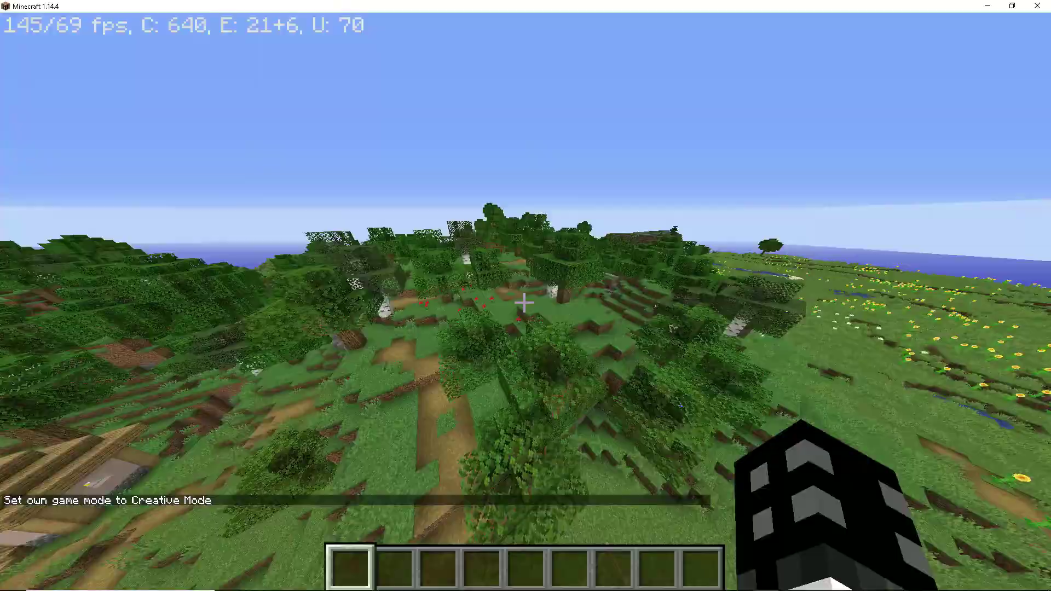
{"action": "key", "text": "w"}
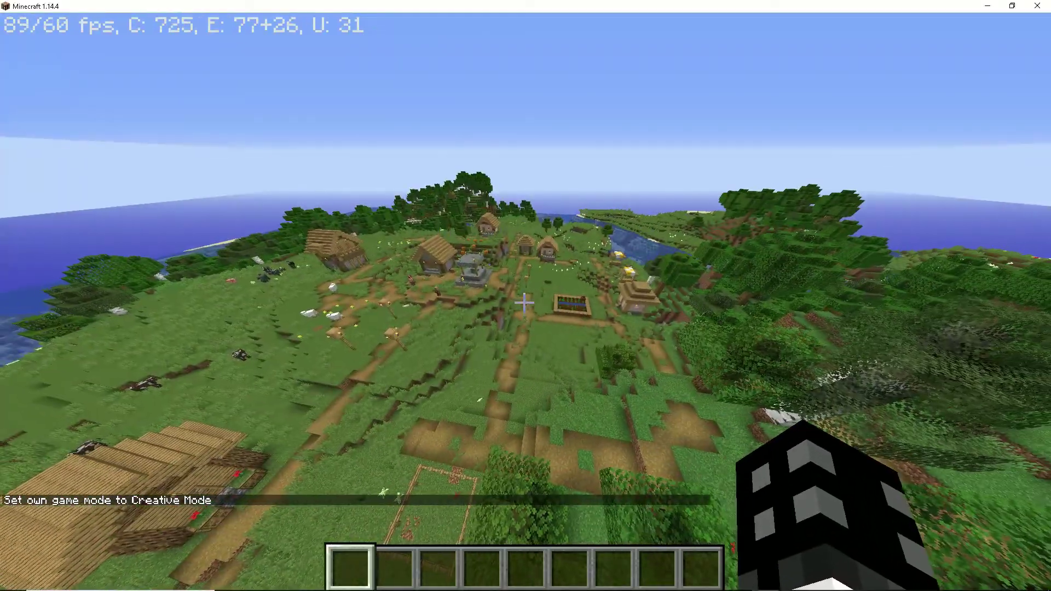
{"action": "key", "text": "a"}
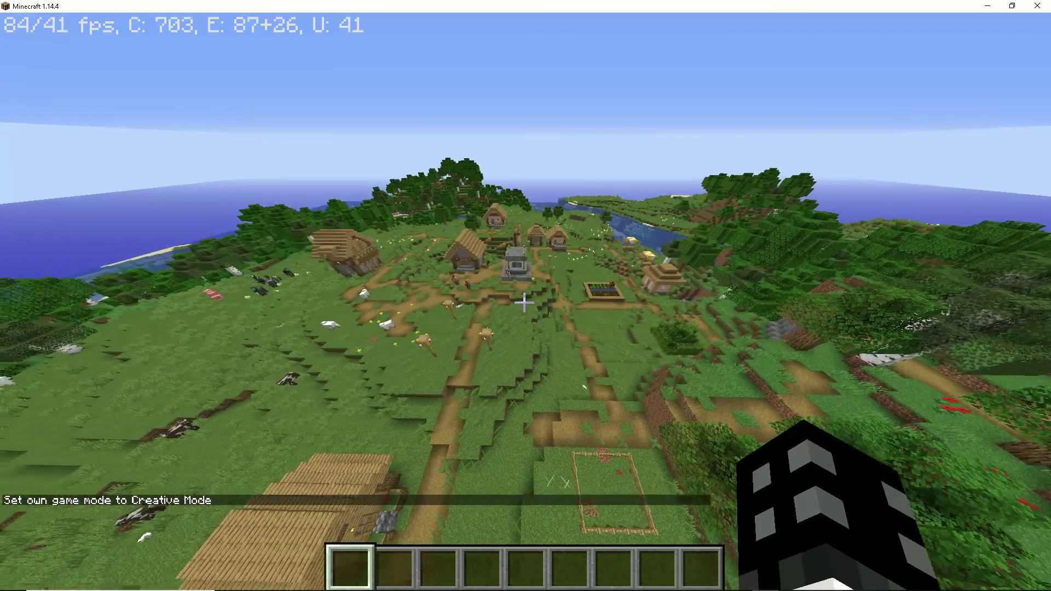
{"action": "key", "text": "Escape"}
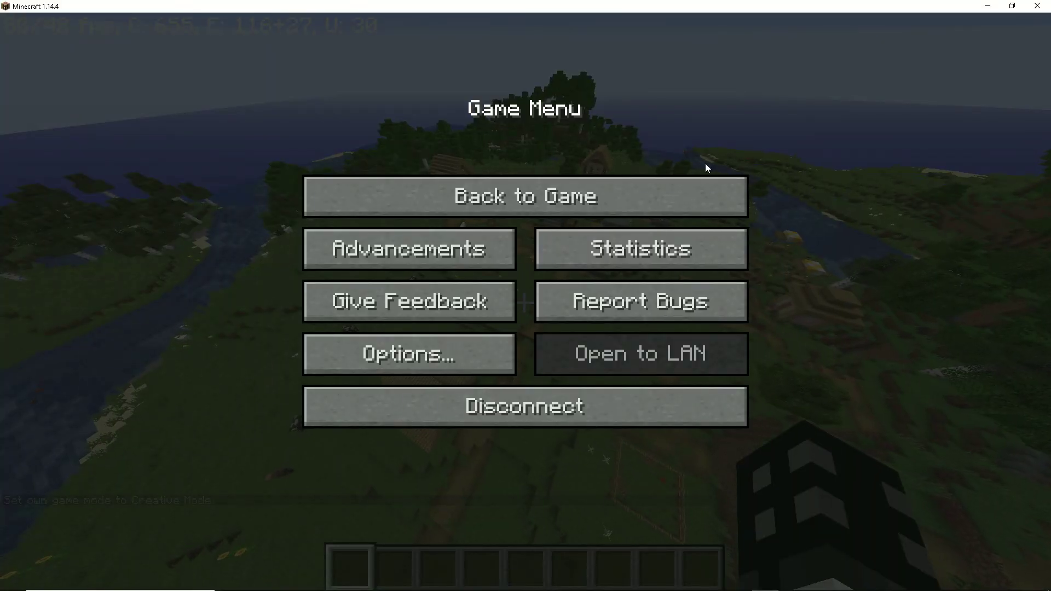
{"action": "left_click", "coordinate": [646, 196]}
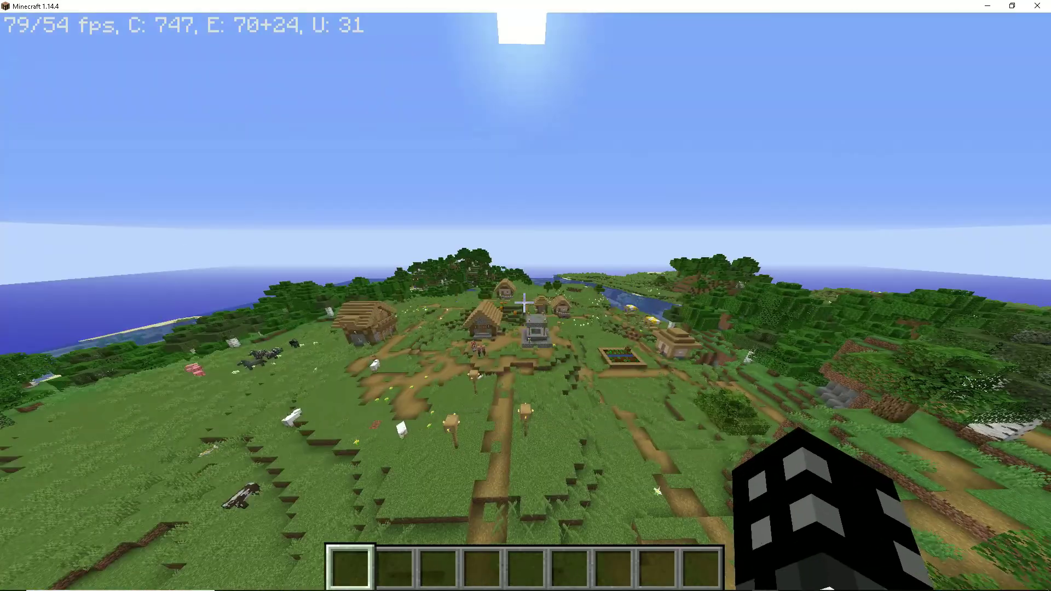
Step: Close Minecraft and the ngrok window running the TCP tunnel on port 25563
{"action": "key", "text": "Escape"}
{"action": "left_click", "coordinate": [1037, 5]}
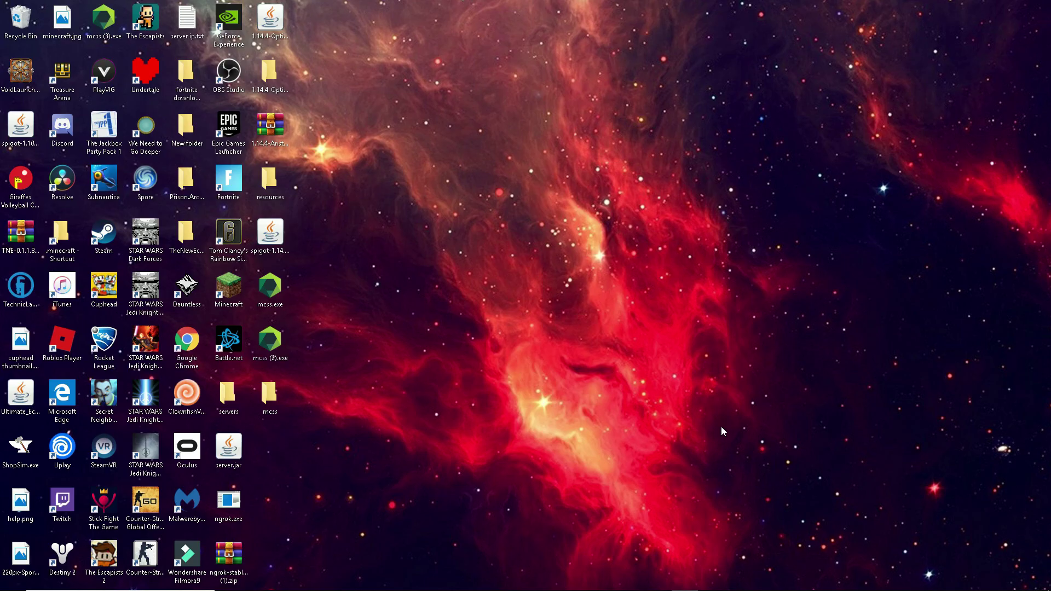
{"action": "left_click", "coordinate": [738, 580]}
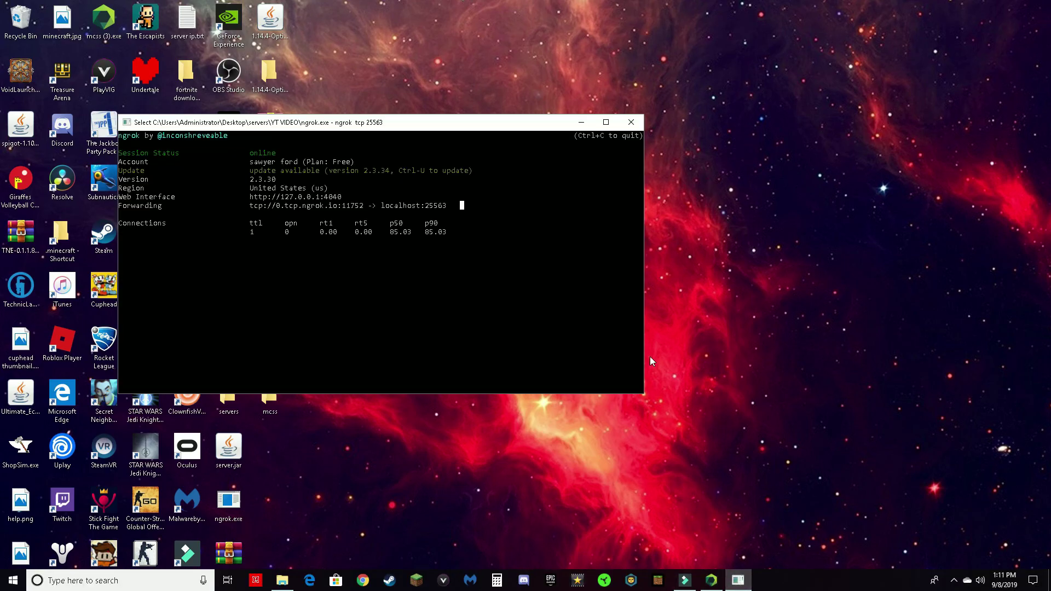
{"action": "left_click", "coordinate": [631, 123]}
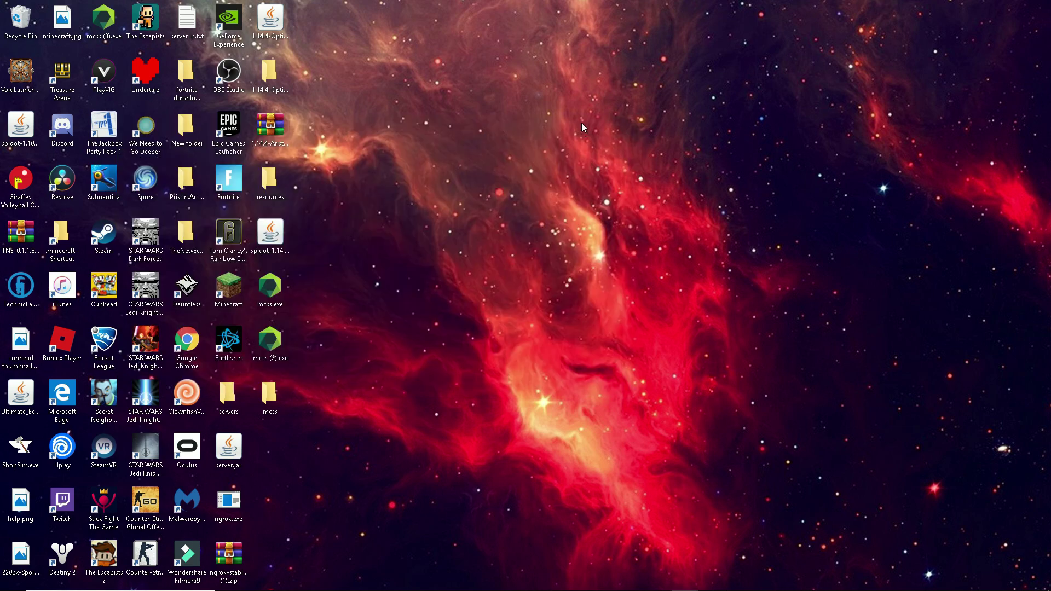
Step: Switch to the maximized MC Server Soft window and broadcast the message "fsaldkhf;" with the say command in the YT VIDEO console
{"action": "left_click", "coordinate": [710, 581]}
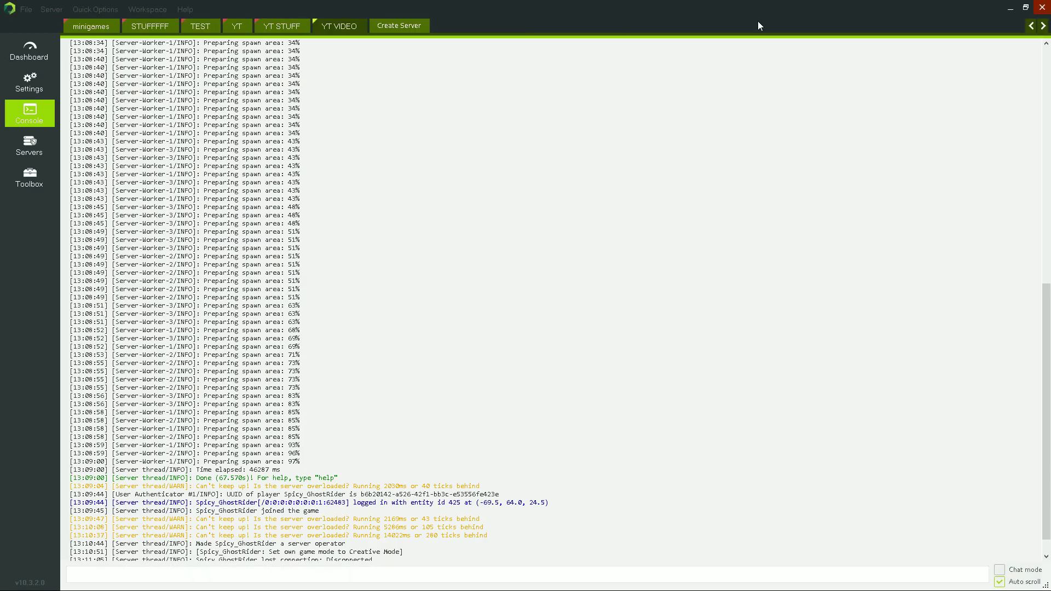
{"action": "left_click", "coordinate": [1026, 8]}
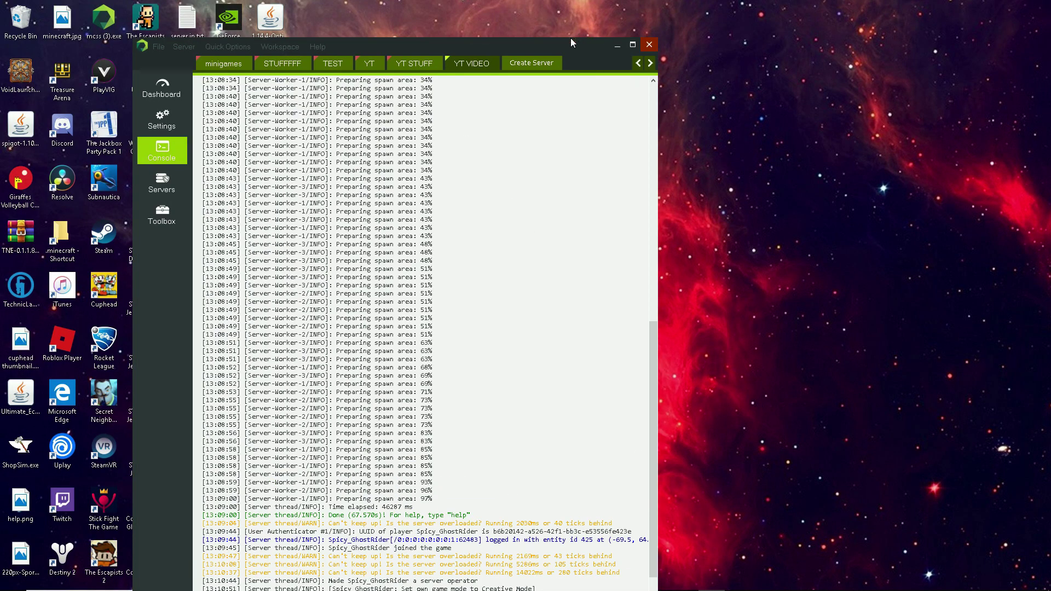
{"action": "left_click_drag", "start_coordinate": [133, 38], "coordinate": [386, 3]}
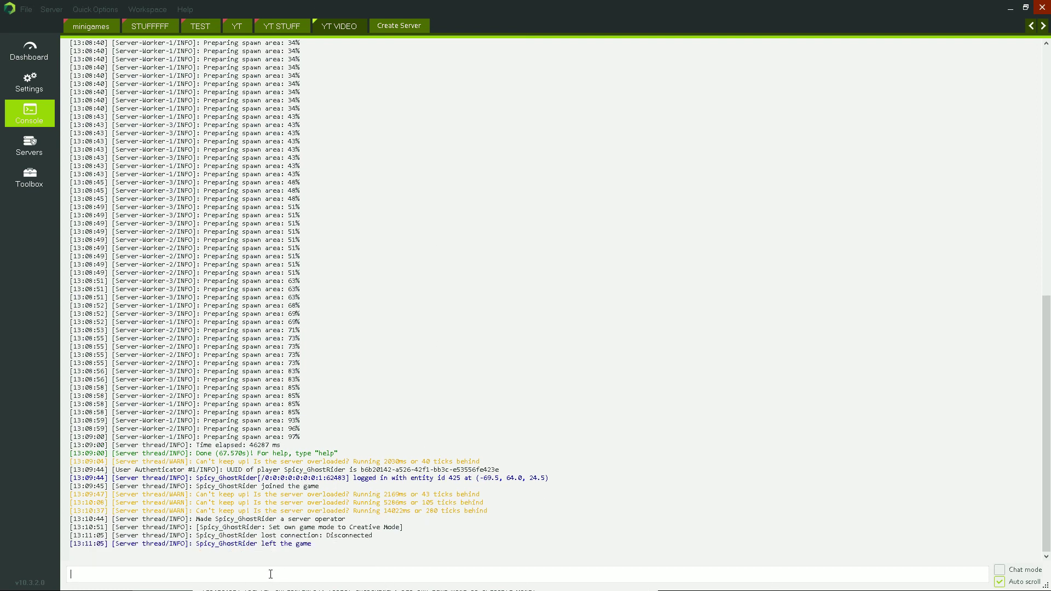
{"action": "type", "text": "say fsaldkhf;"}
{"action": "key", "text": "Return"}
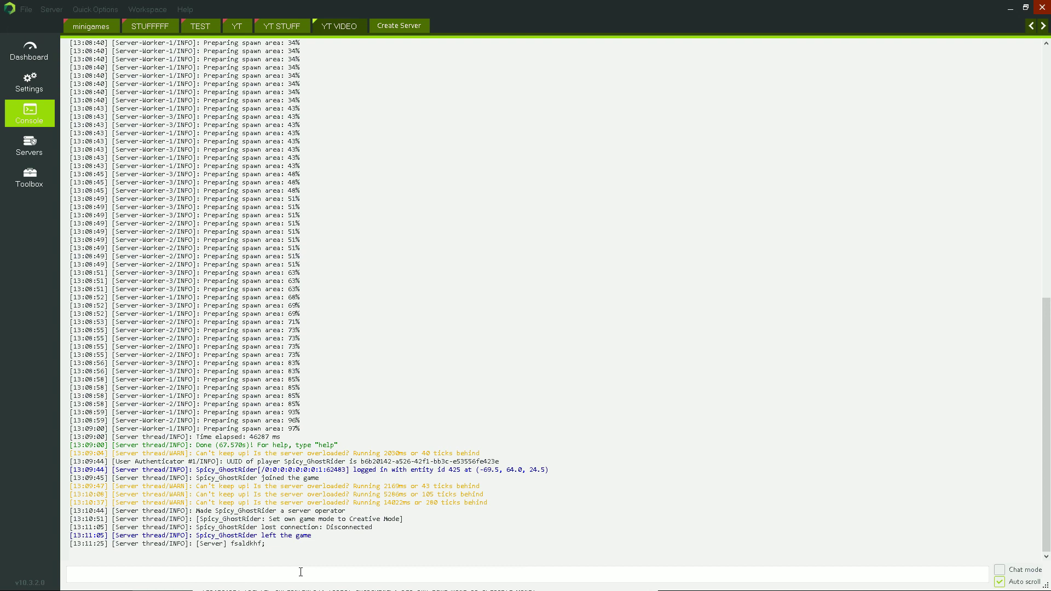
Step: Open the YT VIDEO server's dashboard and examine its statistics and the server status options
{"action": "type", "text": "ksajdf;"}
{"action": "left_click", "coordinate": [41, 86]}
{"action": "left_click", "coordinate": [30, 51]}
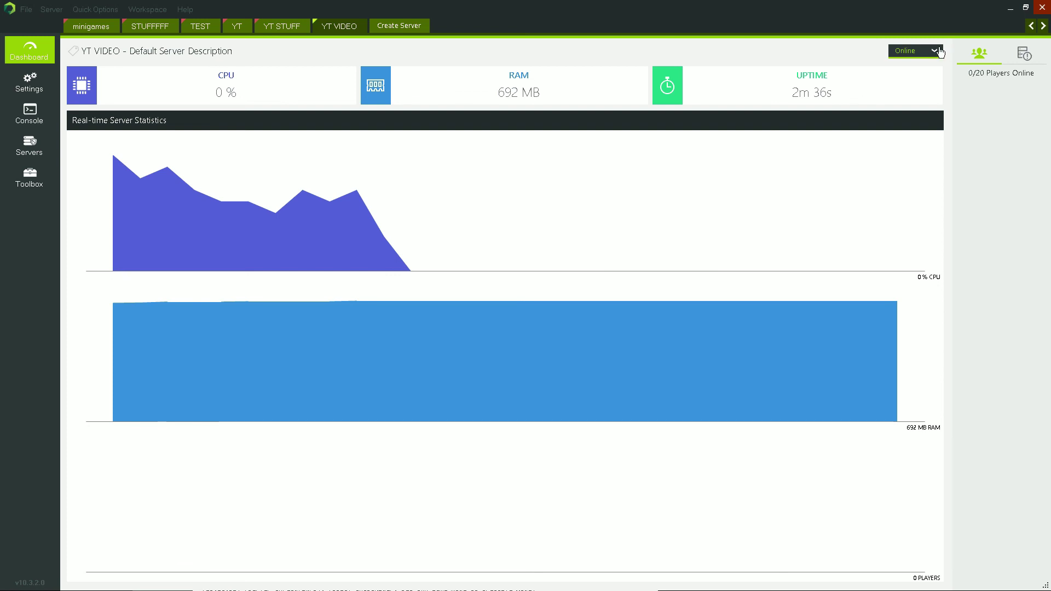
{"action": "left_click", "coordinate": [933, 50]}
{"action": "left_click", "coordinate": [914, 48]}
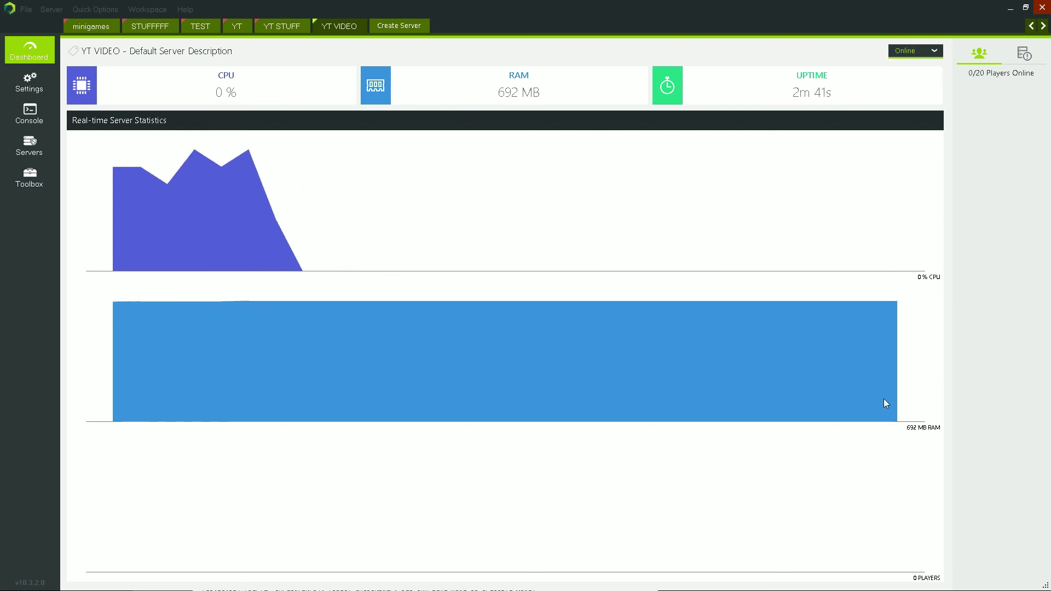
{"action": "left_click", "coordinate": [895, 51]}
{"action": "left_click", "coordinate": [894, 54]}
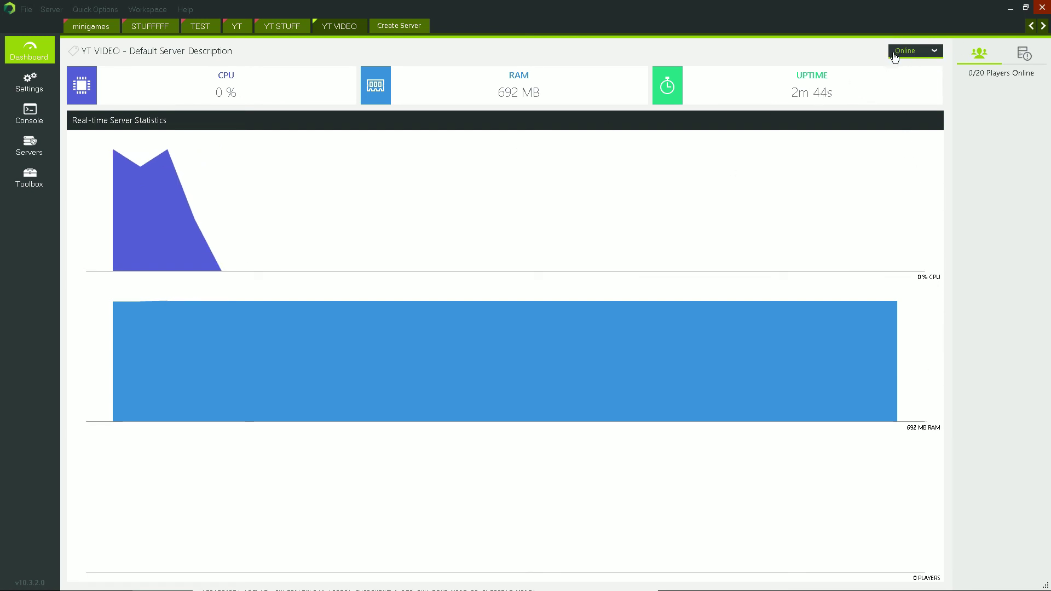
Step: Open the toolbox's Config Editor for the YT VIDEO server, check for editable config files, and close it
{"action": "left_click", "coordinate": [32, 174]}
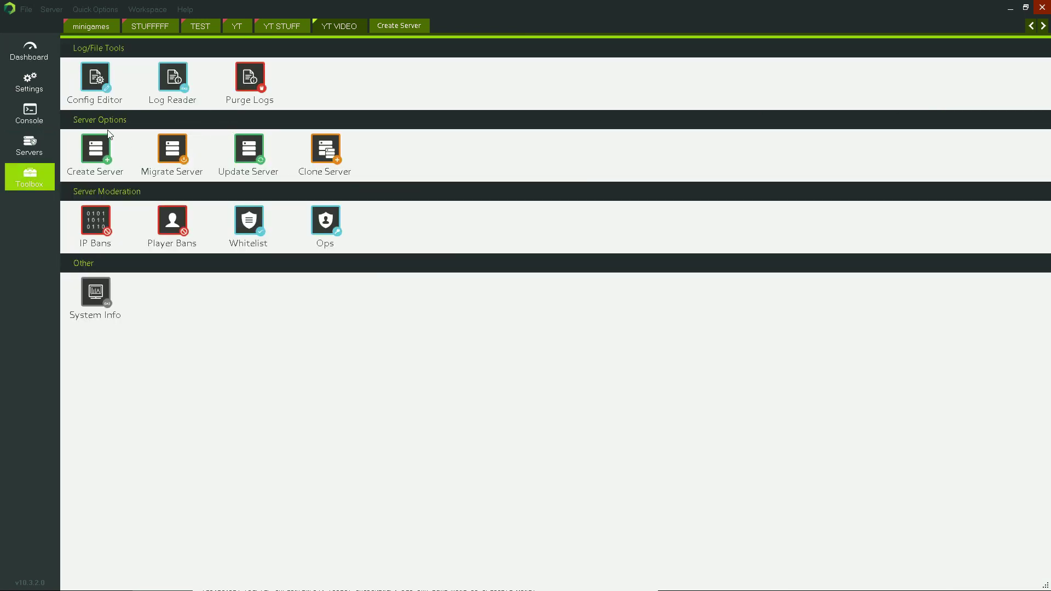
{"action": "left_click", "coordinate": [98, 81]}
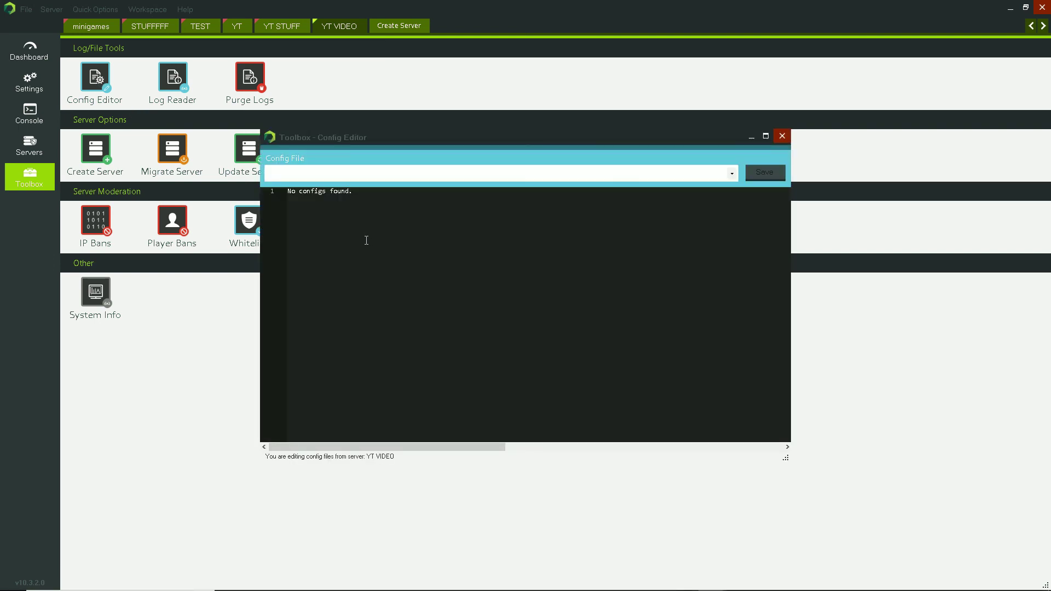
{"action": "left_click", "coordinate": [349, 173]}
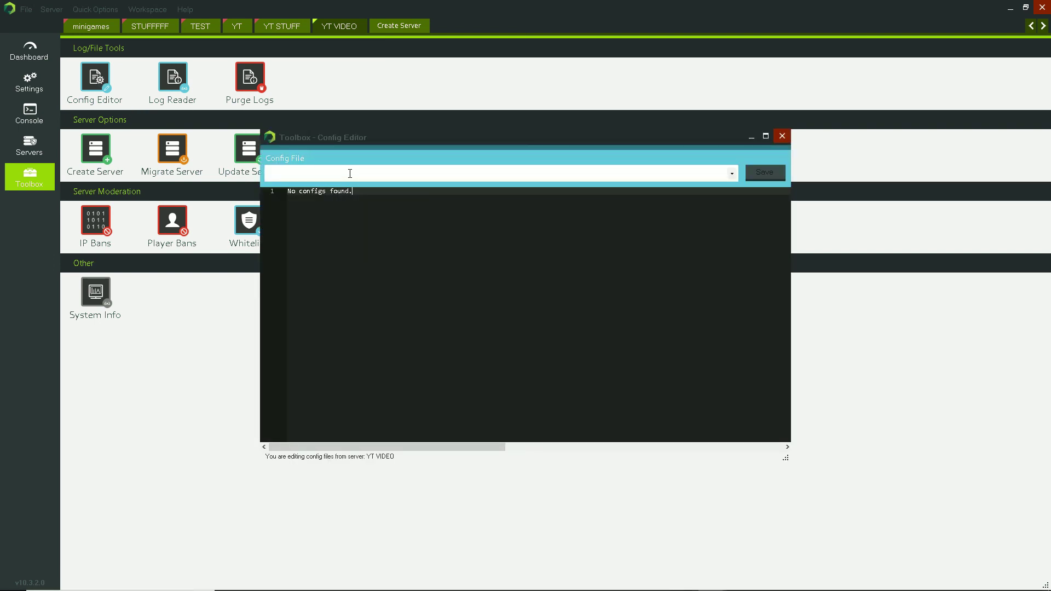
{"action": "left_click", "coordinate": [578, 169]}
{"action": "left_click", "coordinate": [345, 215]}
{"action": "left_click", "coordinate": [781, 136]}
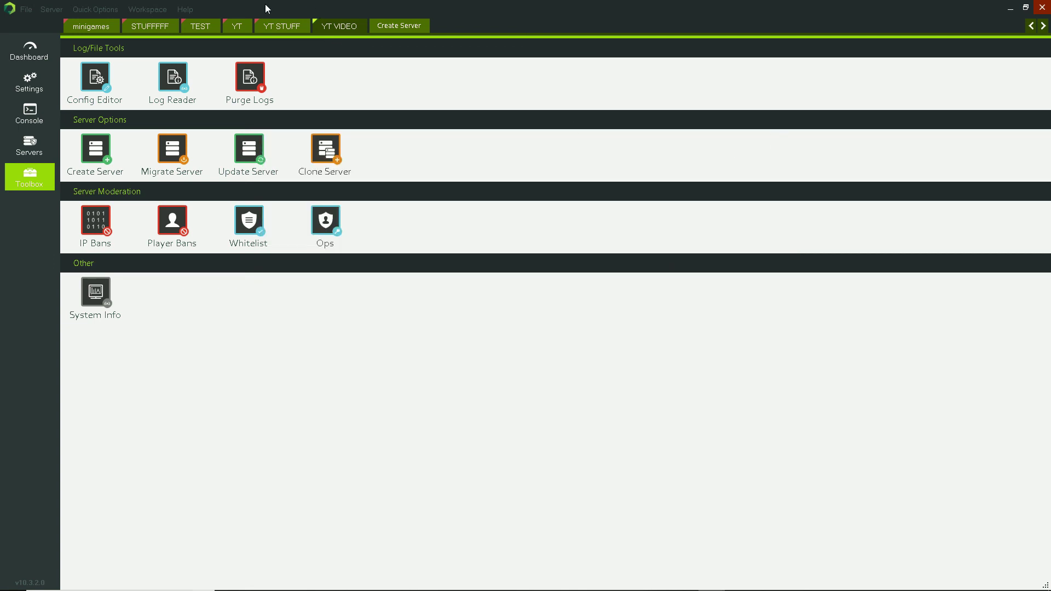
Step: View the YT VIDEO server's operator list and its Update Server dialog, closing each without changes
{"action": "left_click", "coordinate": [326, 221]}
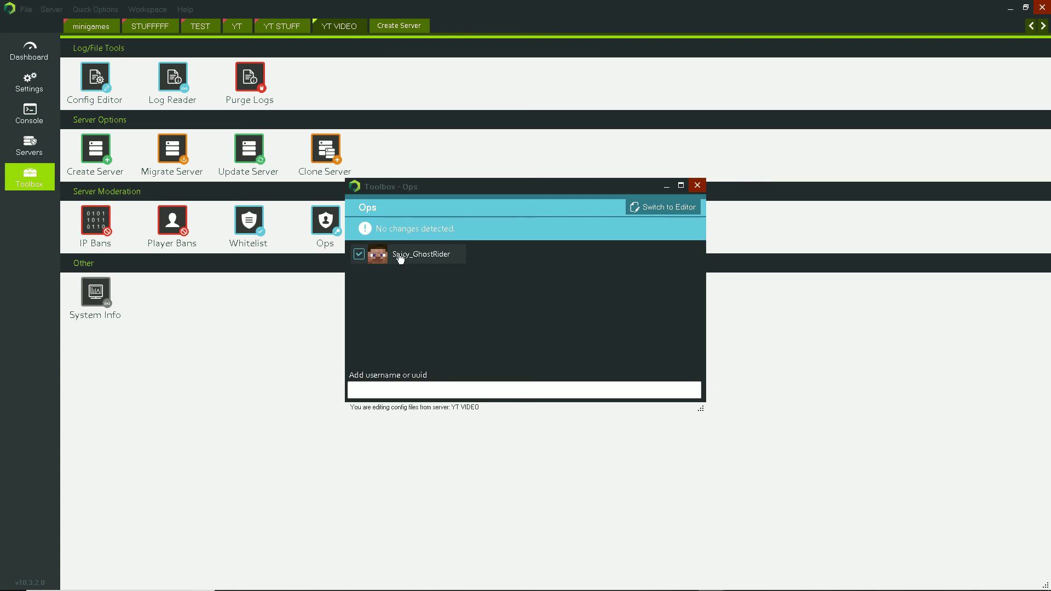
{"action": "left_click", "coordinate": [679, 228]}
{"action": "left_click", "coordinate": [696, 185]}
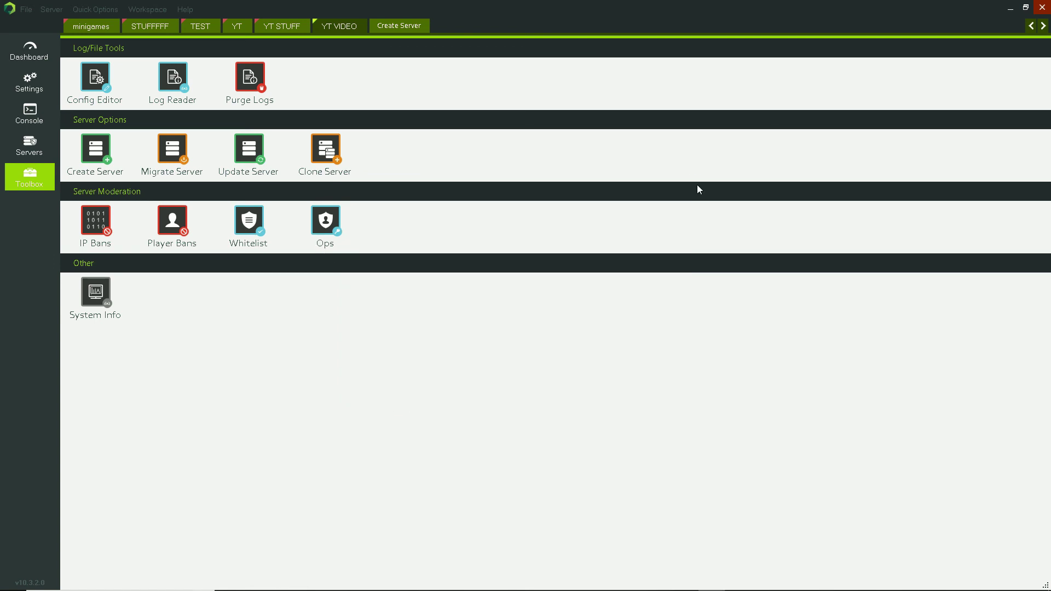
{"action": "left_click", "coordinate": [259, 155]}
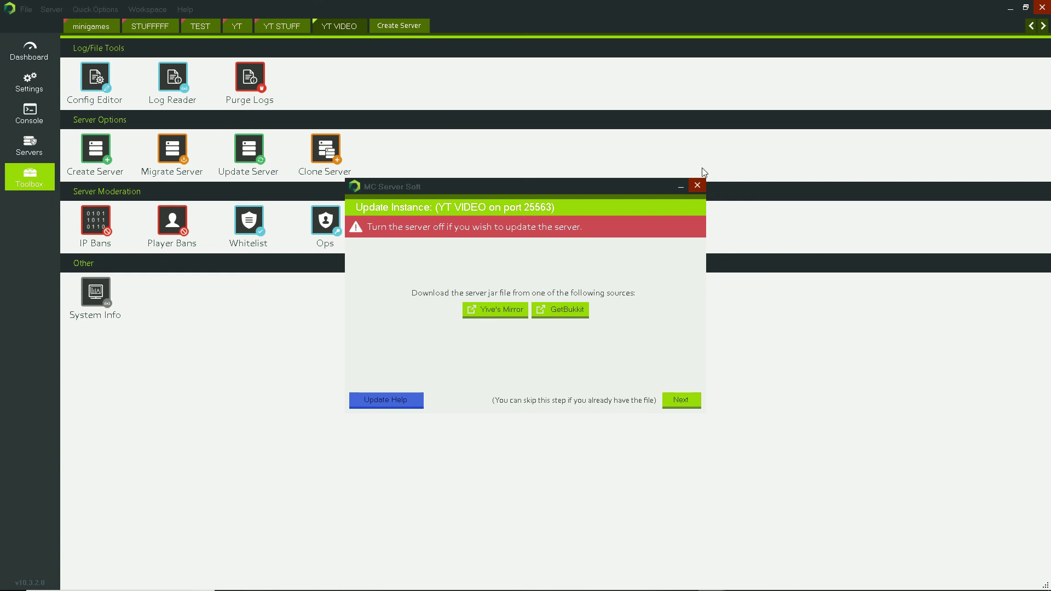
{"action": "left_click", "coordinate": [697, 184]}
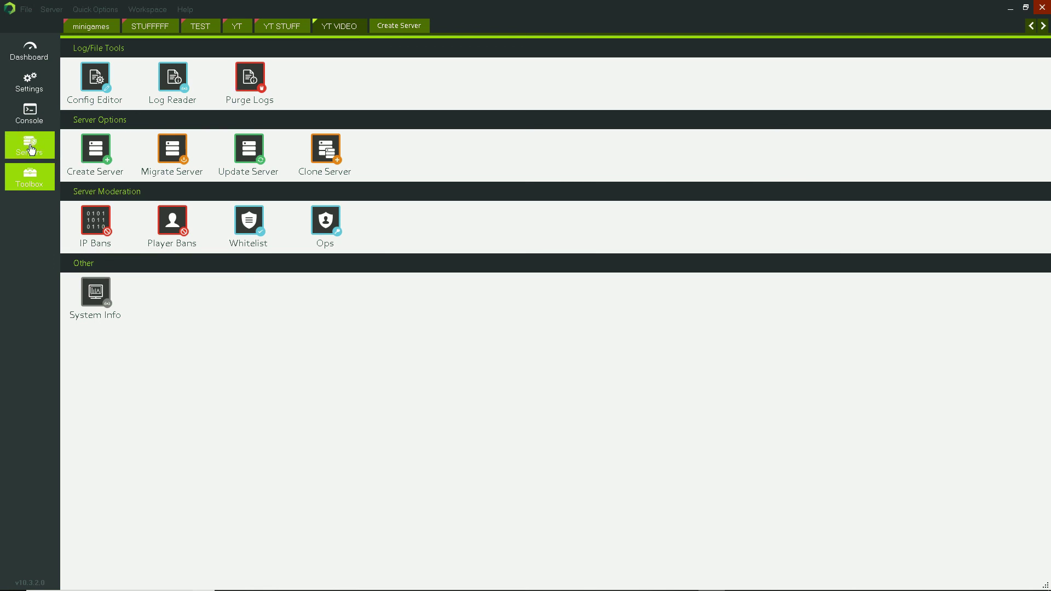
Step: Examine the YT VIDEO server's settings and the available difficulty levels, keeping the difficulty at peaceful
{"action": "left_click", "coordinate": [39, 111]}
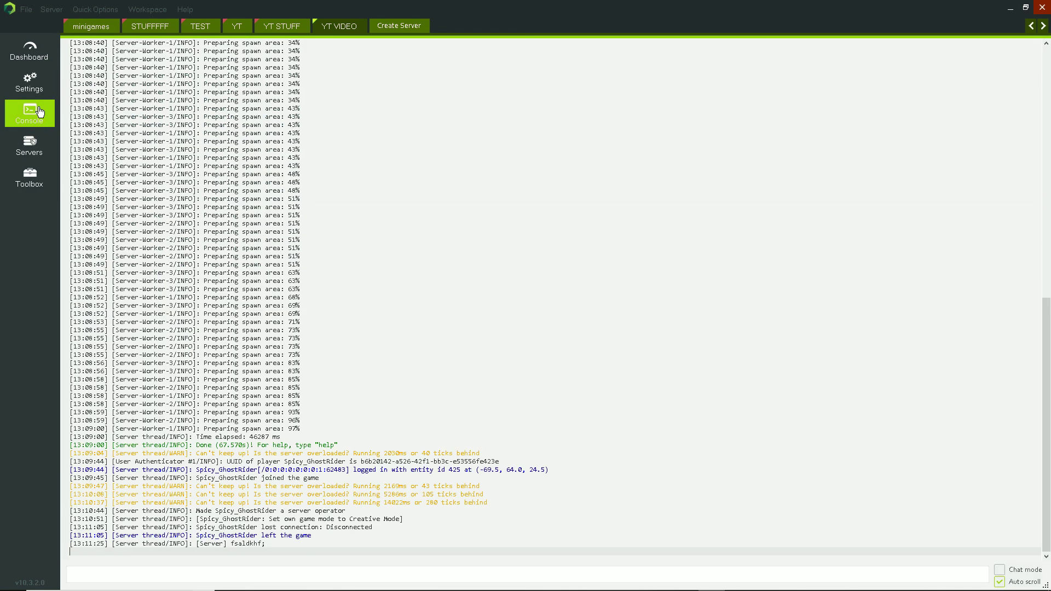
{"action": "left_click", "coordinate": [42, 87]}
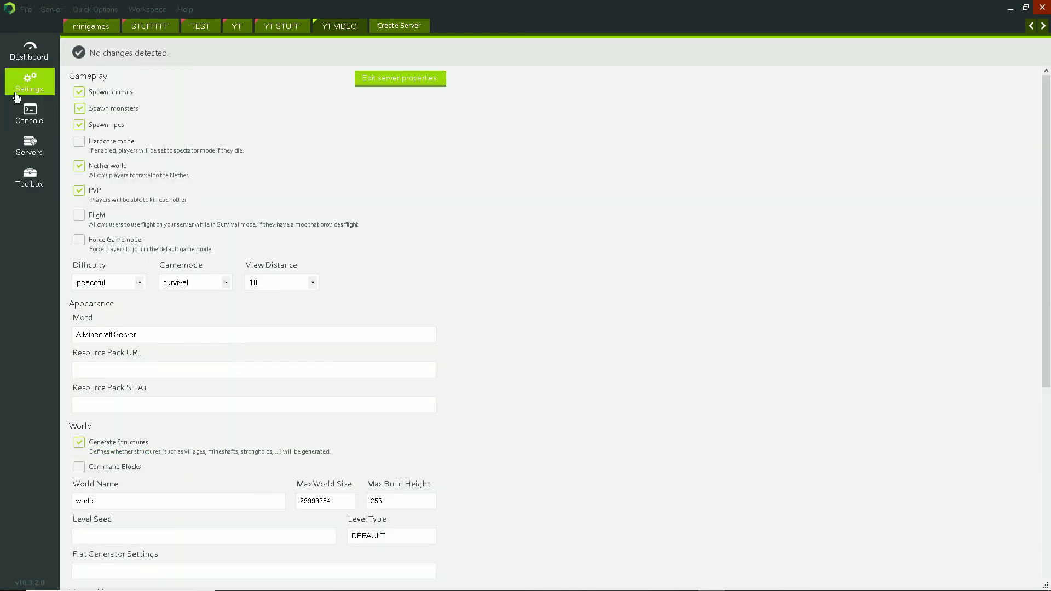
{"action": "scroll", "coordinate": [82, 137], "scroll_direction": "down", "scroll_amount": 3}
{"action": "scroll", "coordinate": [104, 131], "scroll_direction": "up", "scroll_amount": 3}
{"action": "left_click", "coordinate": [109, 283]}
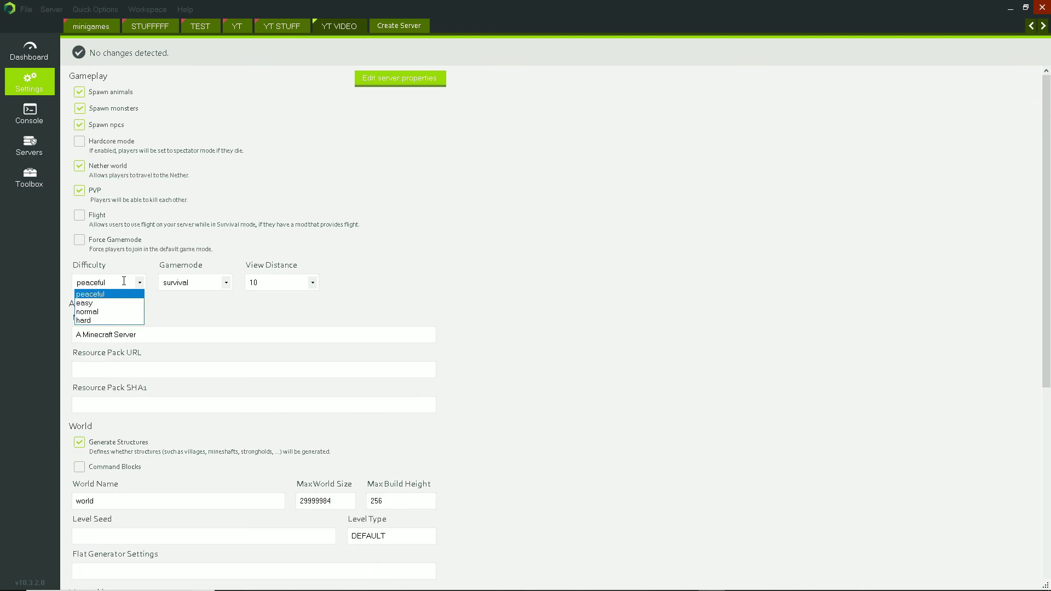
{"action": "left_click", "coordinate": [104, 294]}
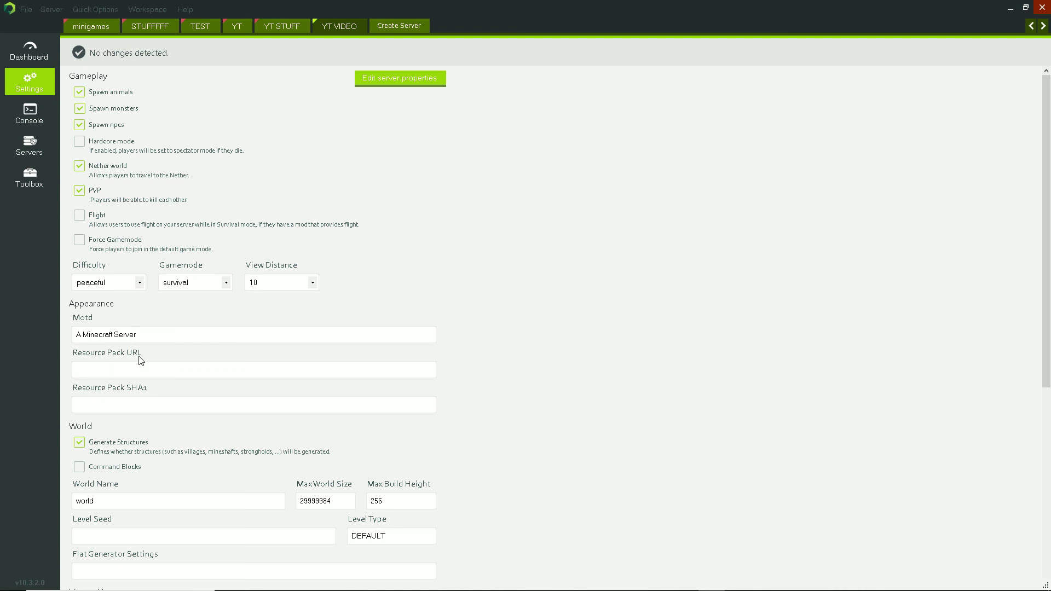
Step: Set the world's maximum build height to 500
{"action": "scroll", "coordinate": [164, 405], "scroll_direction": "down", "scroll_amount": 1}
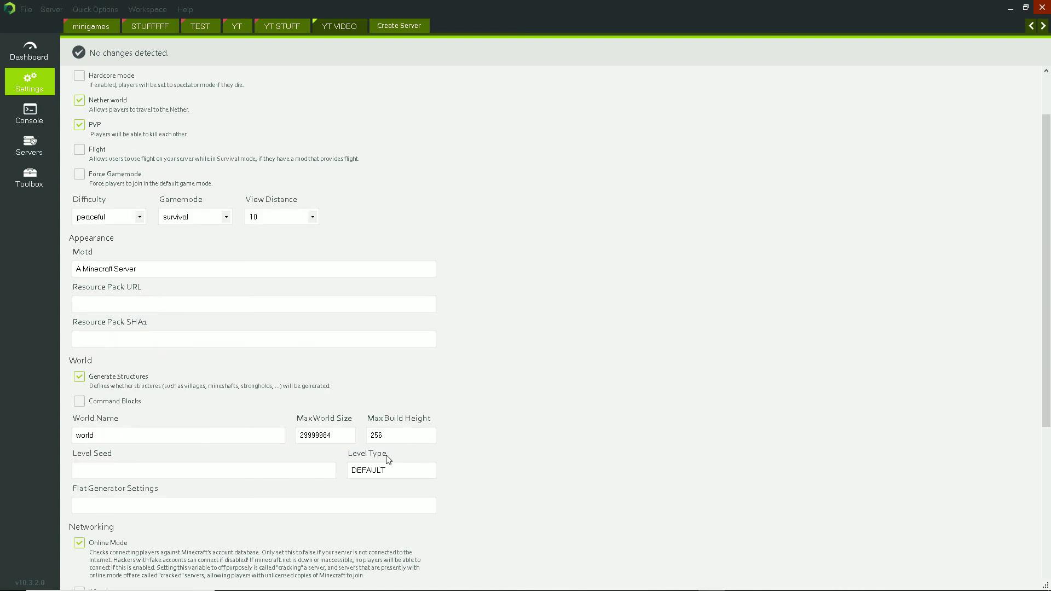
{"action": "left_click", "coordinate": [380, 435]}
{"action": "key", "text": "BackSpace"}
{"action": "key", "text": "BackSpace"}
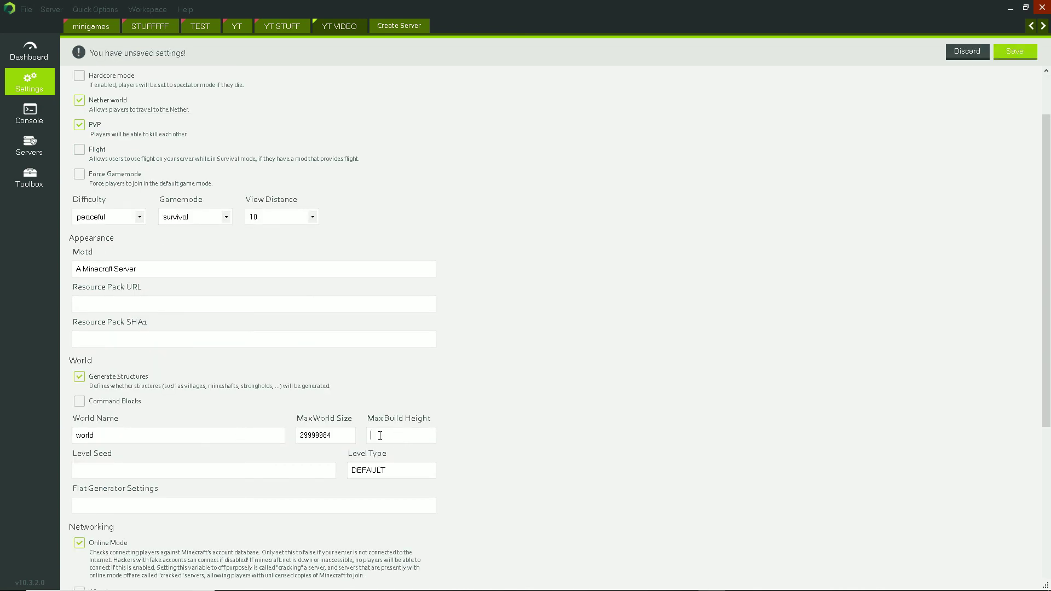
{"action": "key", "text": "BackSpace"}
{"action": "type", "text": "500"}
Step: View the available OP permission levels and discard the unsaved settings changes
{"action": "scroll", "coordinate": [88, 517], "scroll_direction": "down", "scroll_amount": 5}
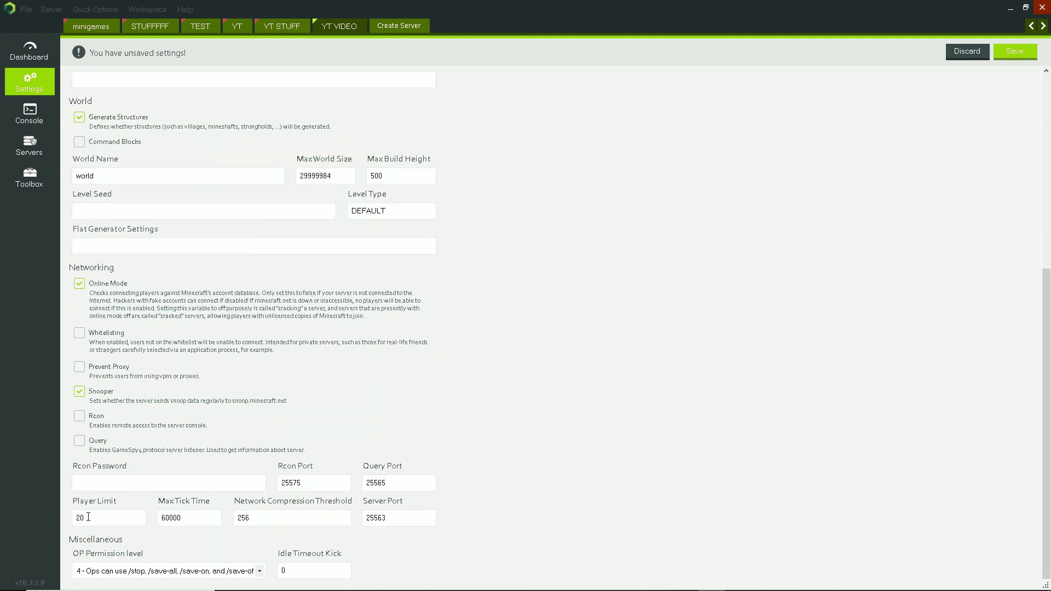
{"action": "left_click", "coordinate": [149, 572]}
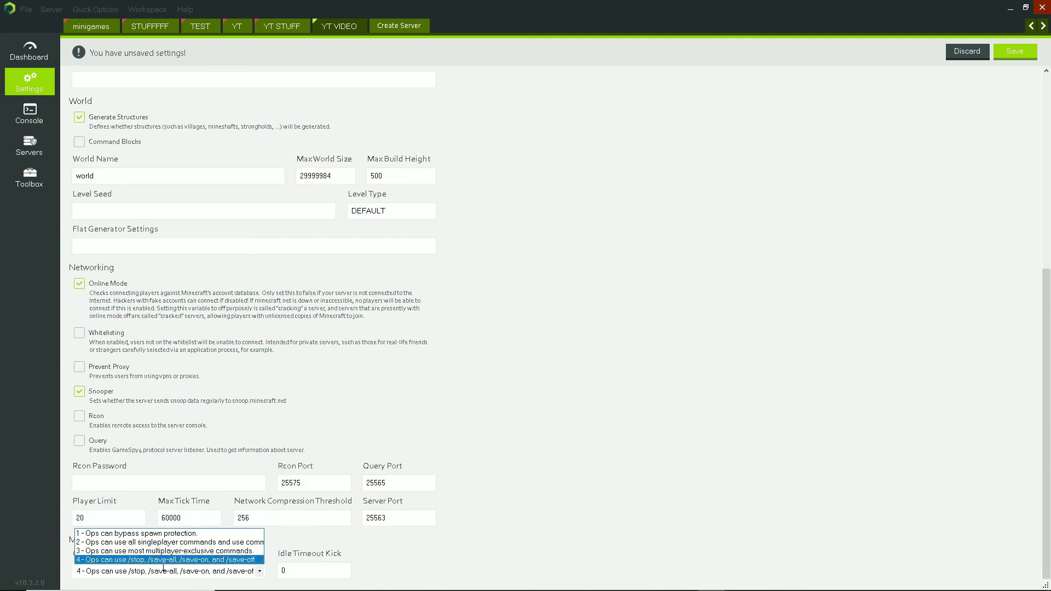
{"action": "left_click", "coordinate": [221, 574]}
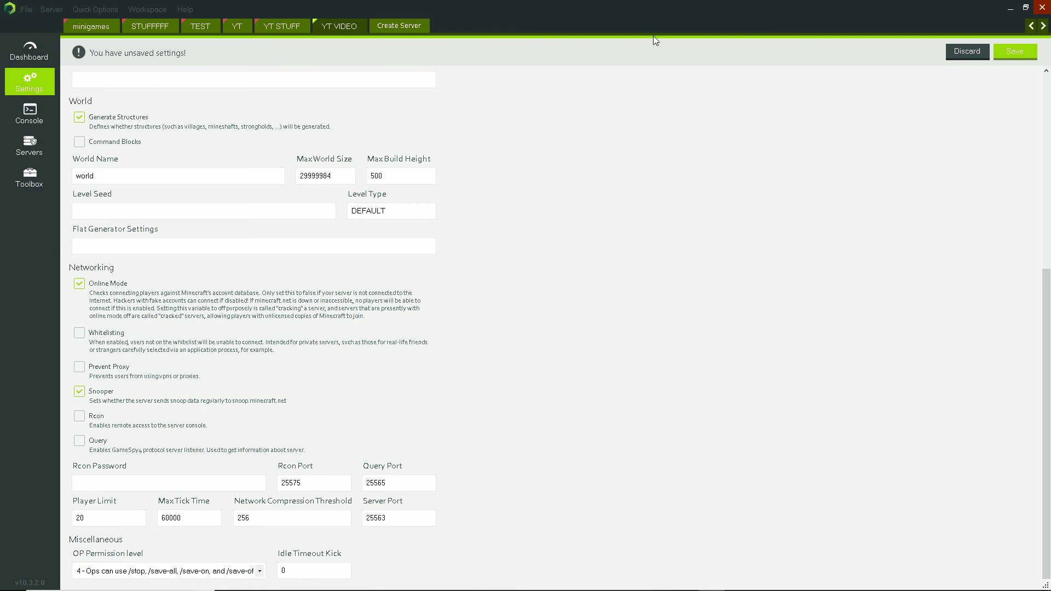
{"action": "left_click", "coordinate": [960, 52]}
{"action": "scroll", "coordinate": [432, 97], "scroll_direction": "up", "scroll_amount": 6}
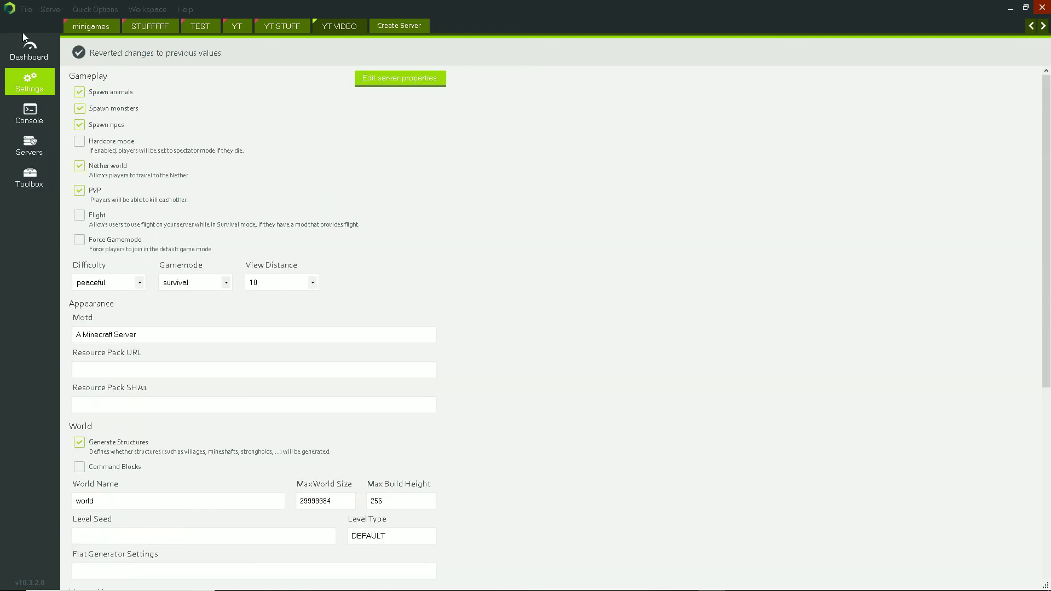
Step: Return to the YT VIDEO server's dashboard and view the stop and restart options in its status control
{"action": "left_click", "coordinate": [29, 50]}
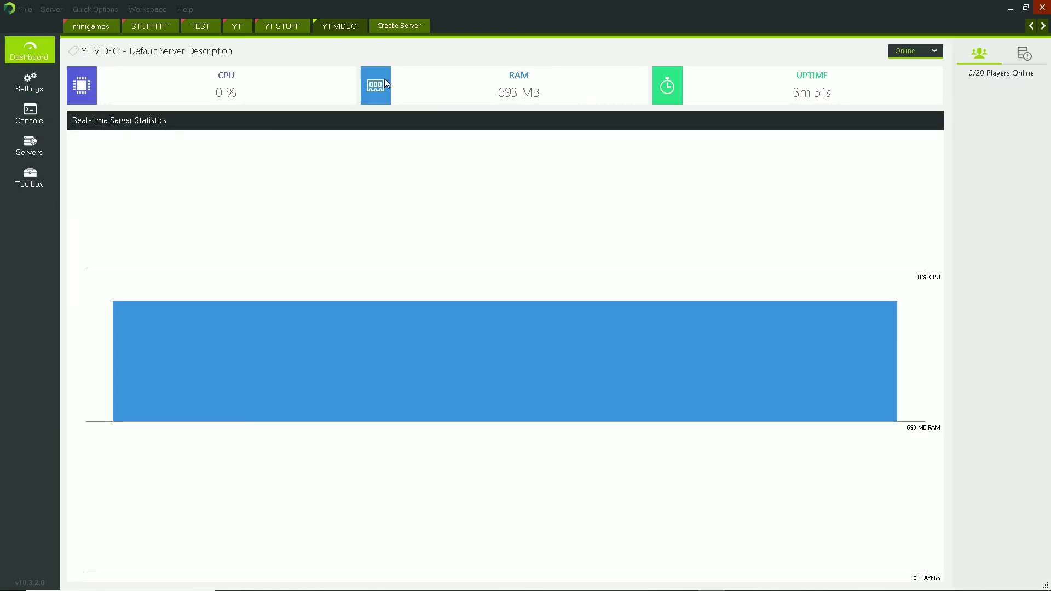
{"action": "left_click", "coordinate": [900, 52]}
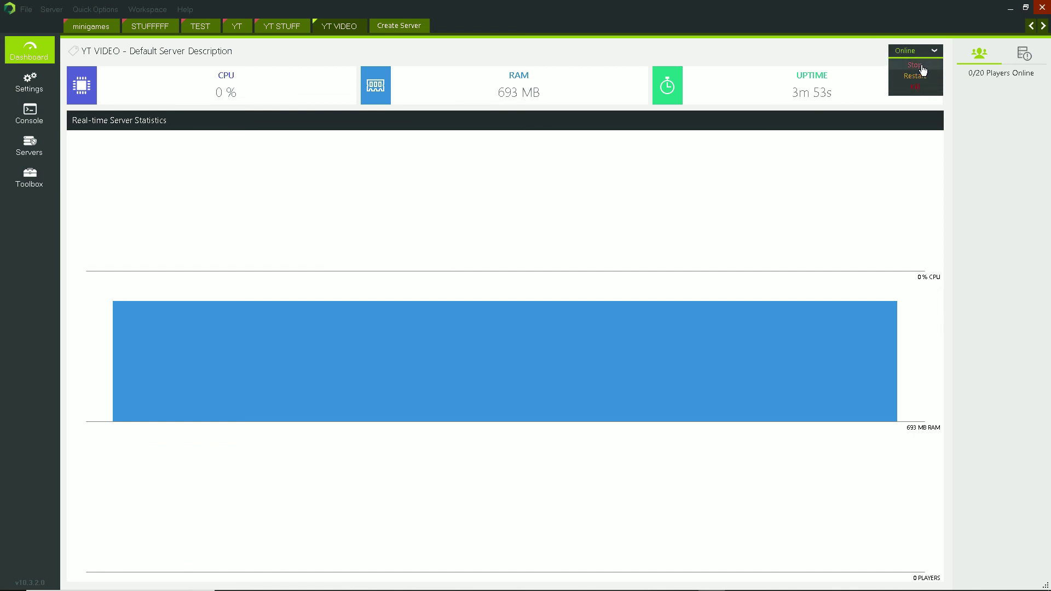
{"action": "left_click", "coordinate": [924, 73]}
Step: Shut down the YT VIDEO server by running the stop command in its console
{"action": "left_click", "coordinate": [29, 113]}
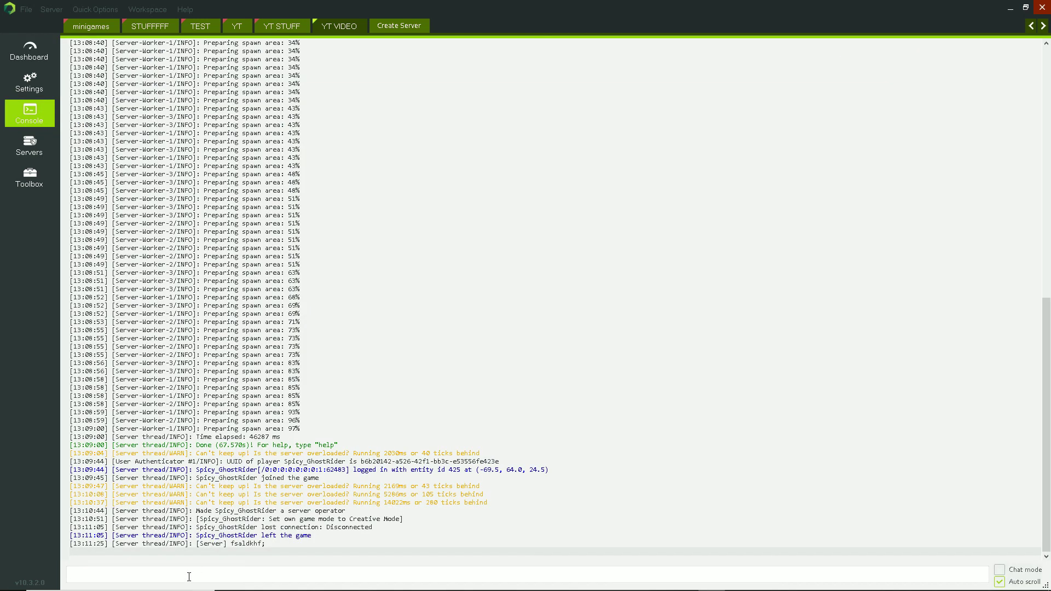
{"action": "left_click", "coordinate": [185, 572]}
{"action": "type", "text": "stop"}
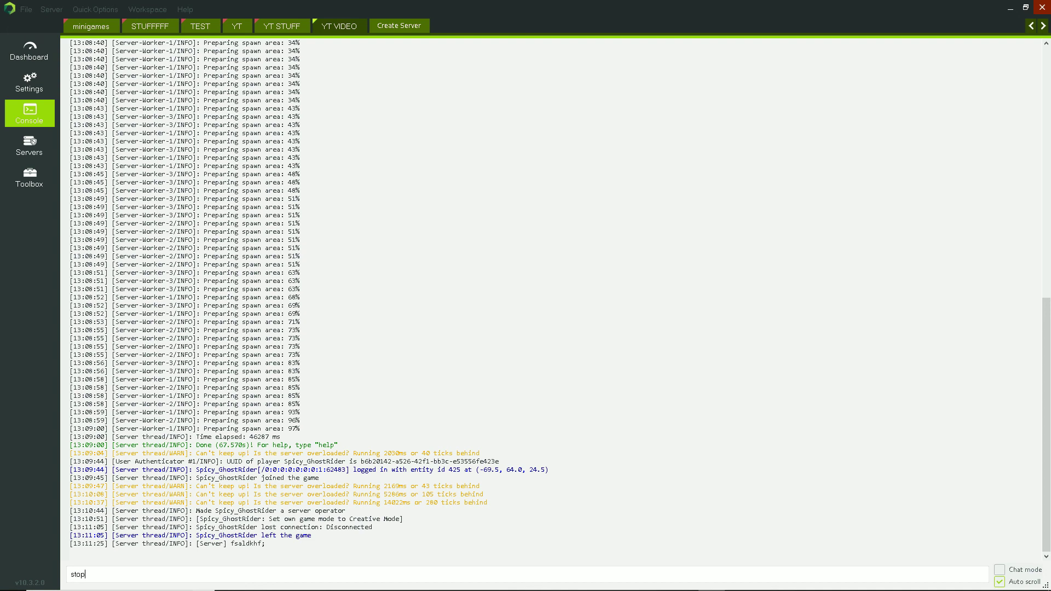
{"action": "key", "text": "Return"}
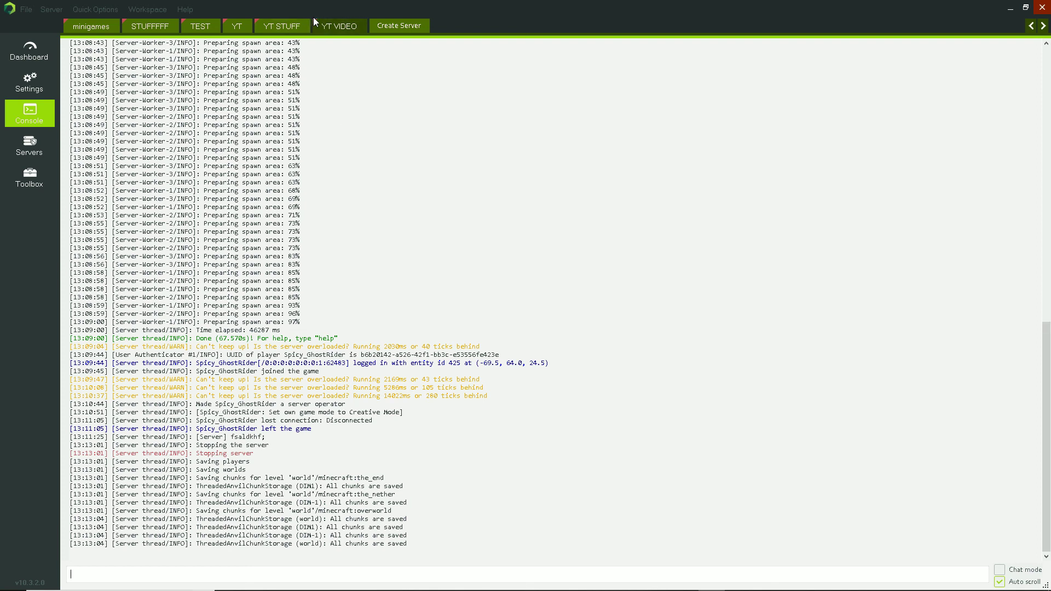
Step: Close MC Server Soft and the remaining ngrok window running the TCP tunnel on port 25563
{"action": "left_click", "coordinate": [1042, 8]}
{"action": "left_click", "coordinate": [711, 580]}
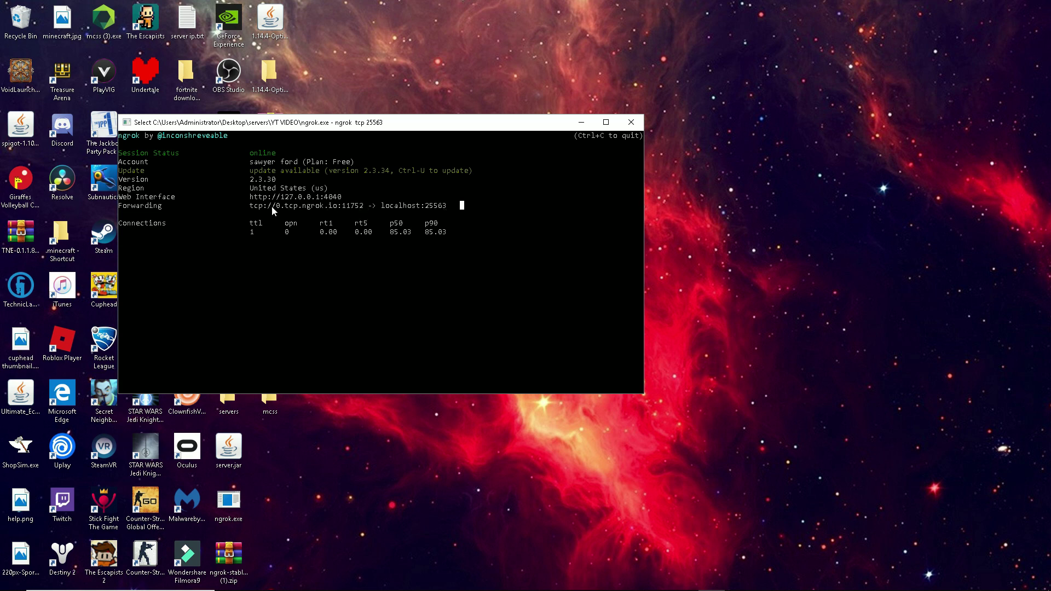
{"action": "left_click", "coordinate": [633, 123]}
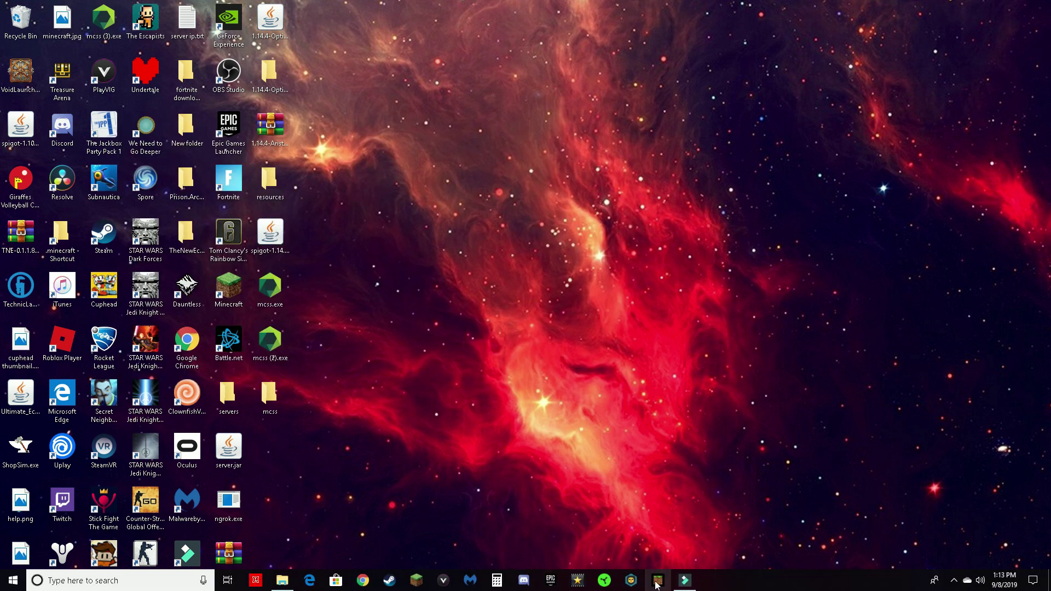